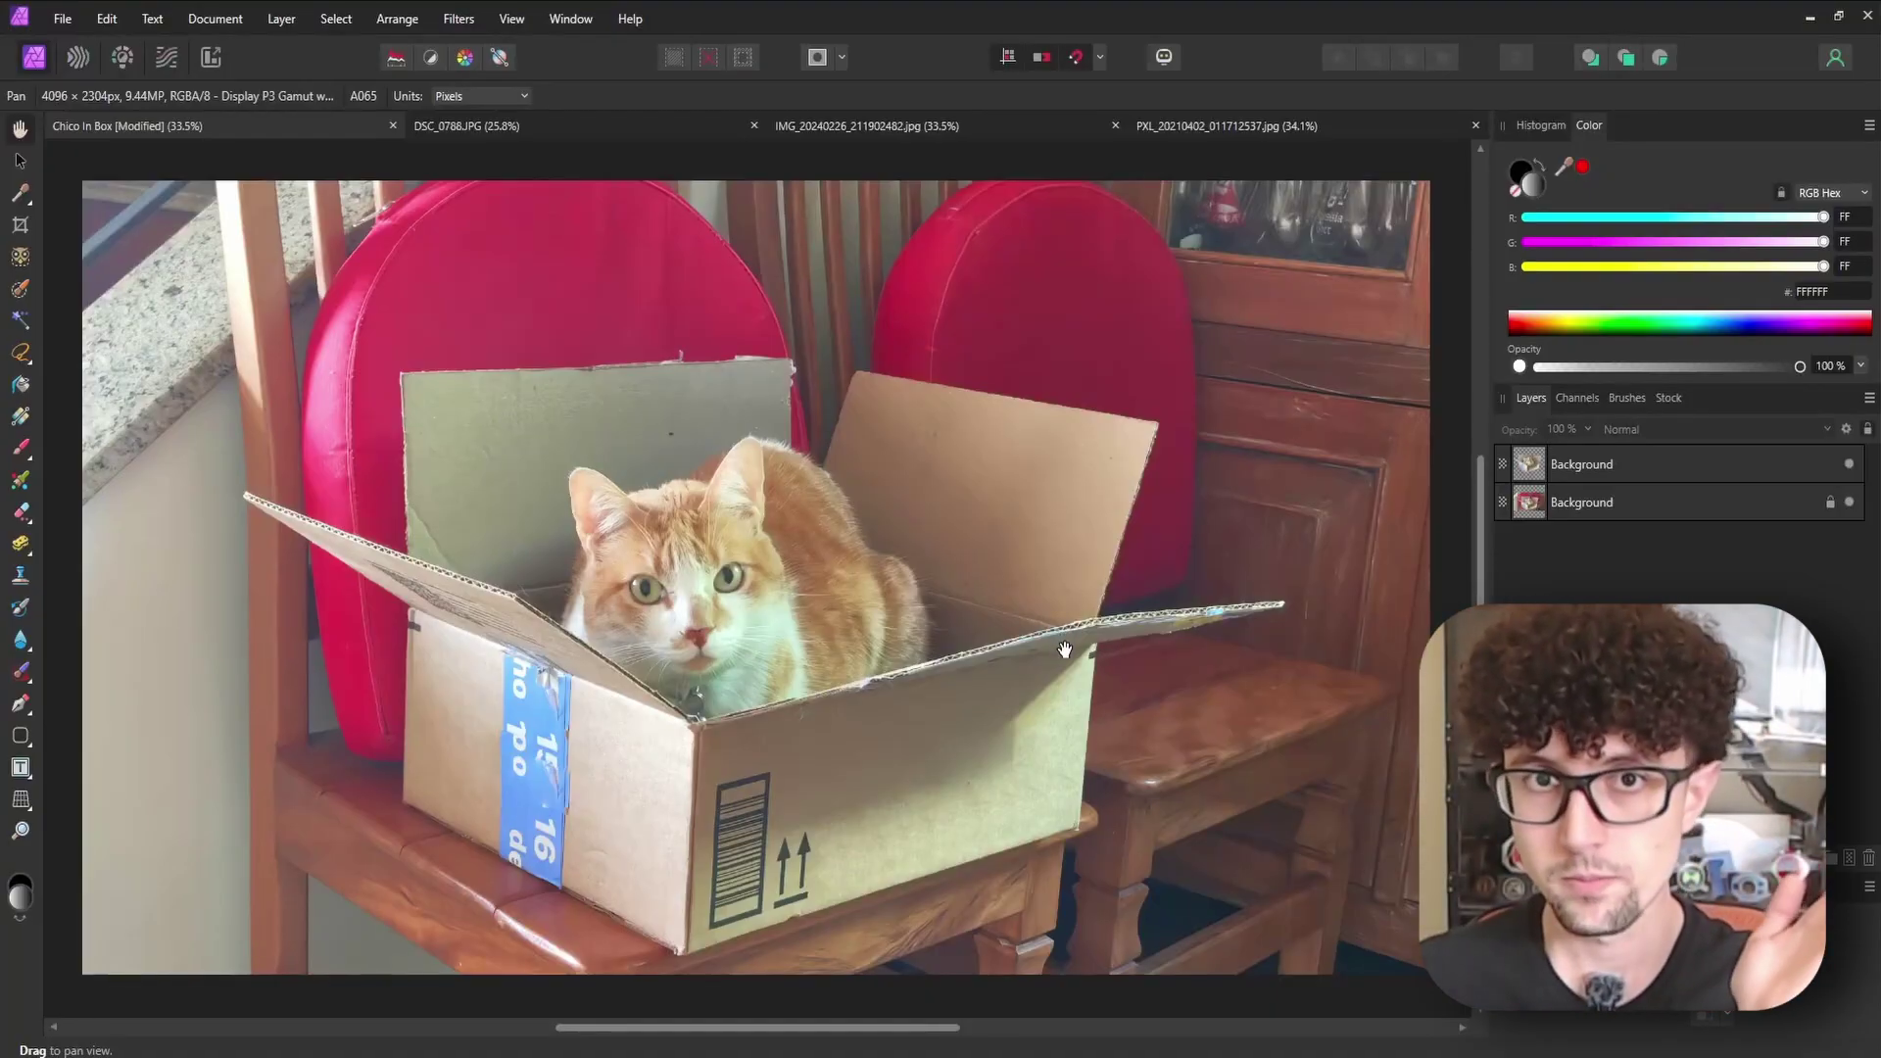
# Hide the bottom Background photo layer to leave the cat-in-box cut-out on transparency, then zoom to inspect its edges
pyautogui.press('v')
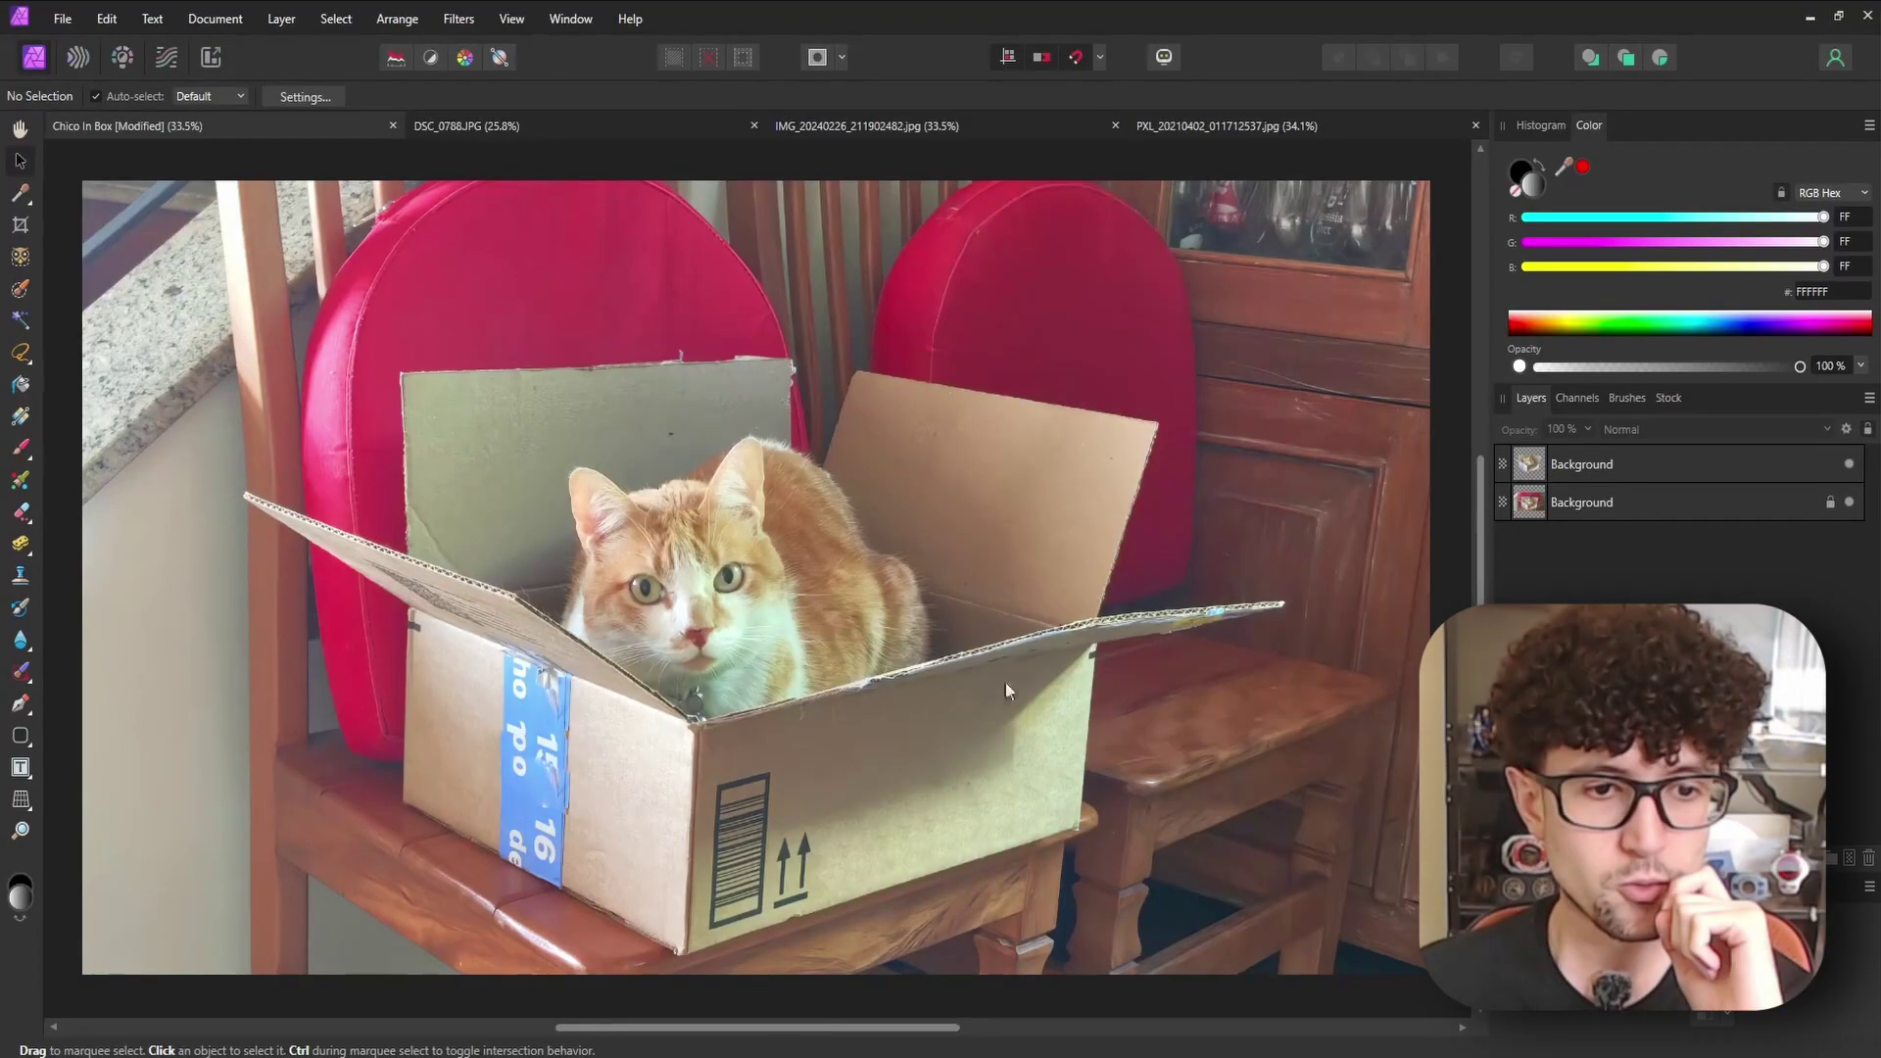
pyautogui.click(1850, 503)
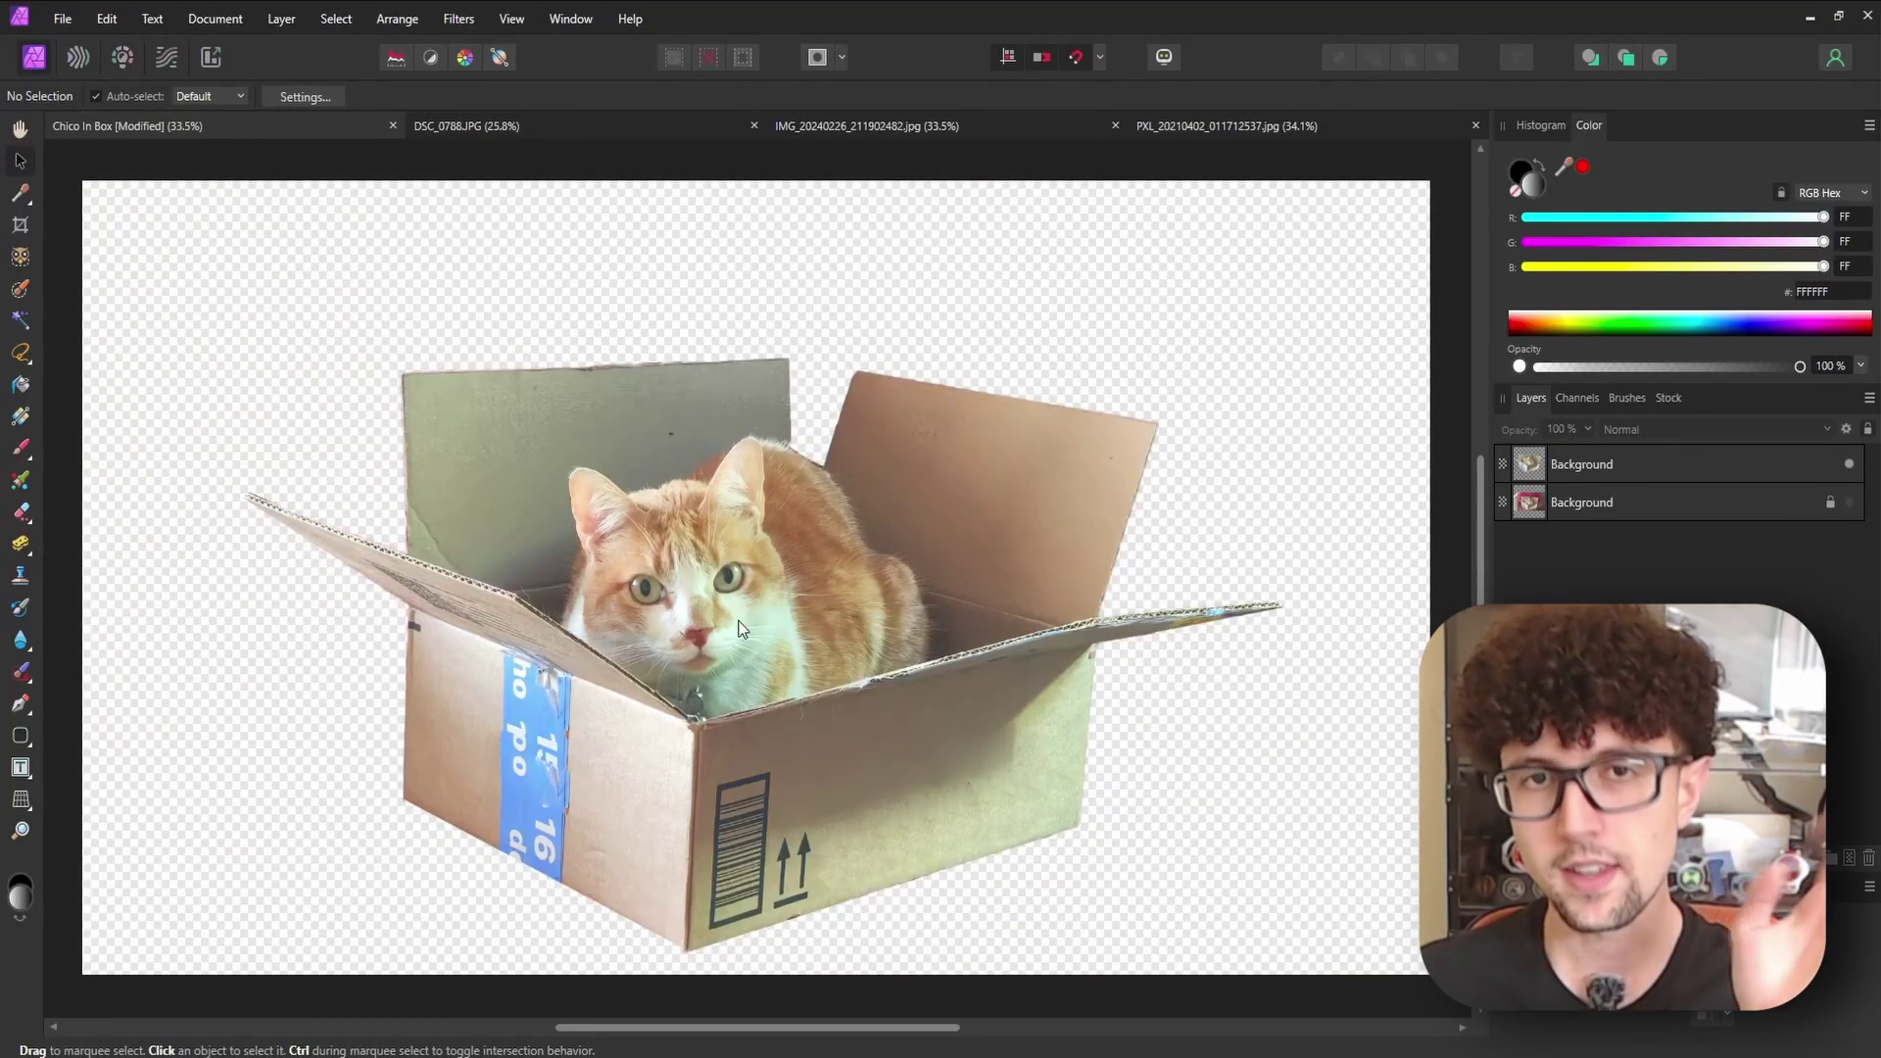
pyautogui.keyDown('ctrl'); pyautogui.scroll(8, 367, 805); pyautogui.keyUp('ctrl')
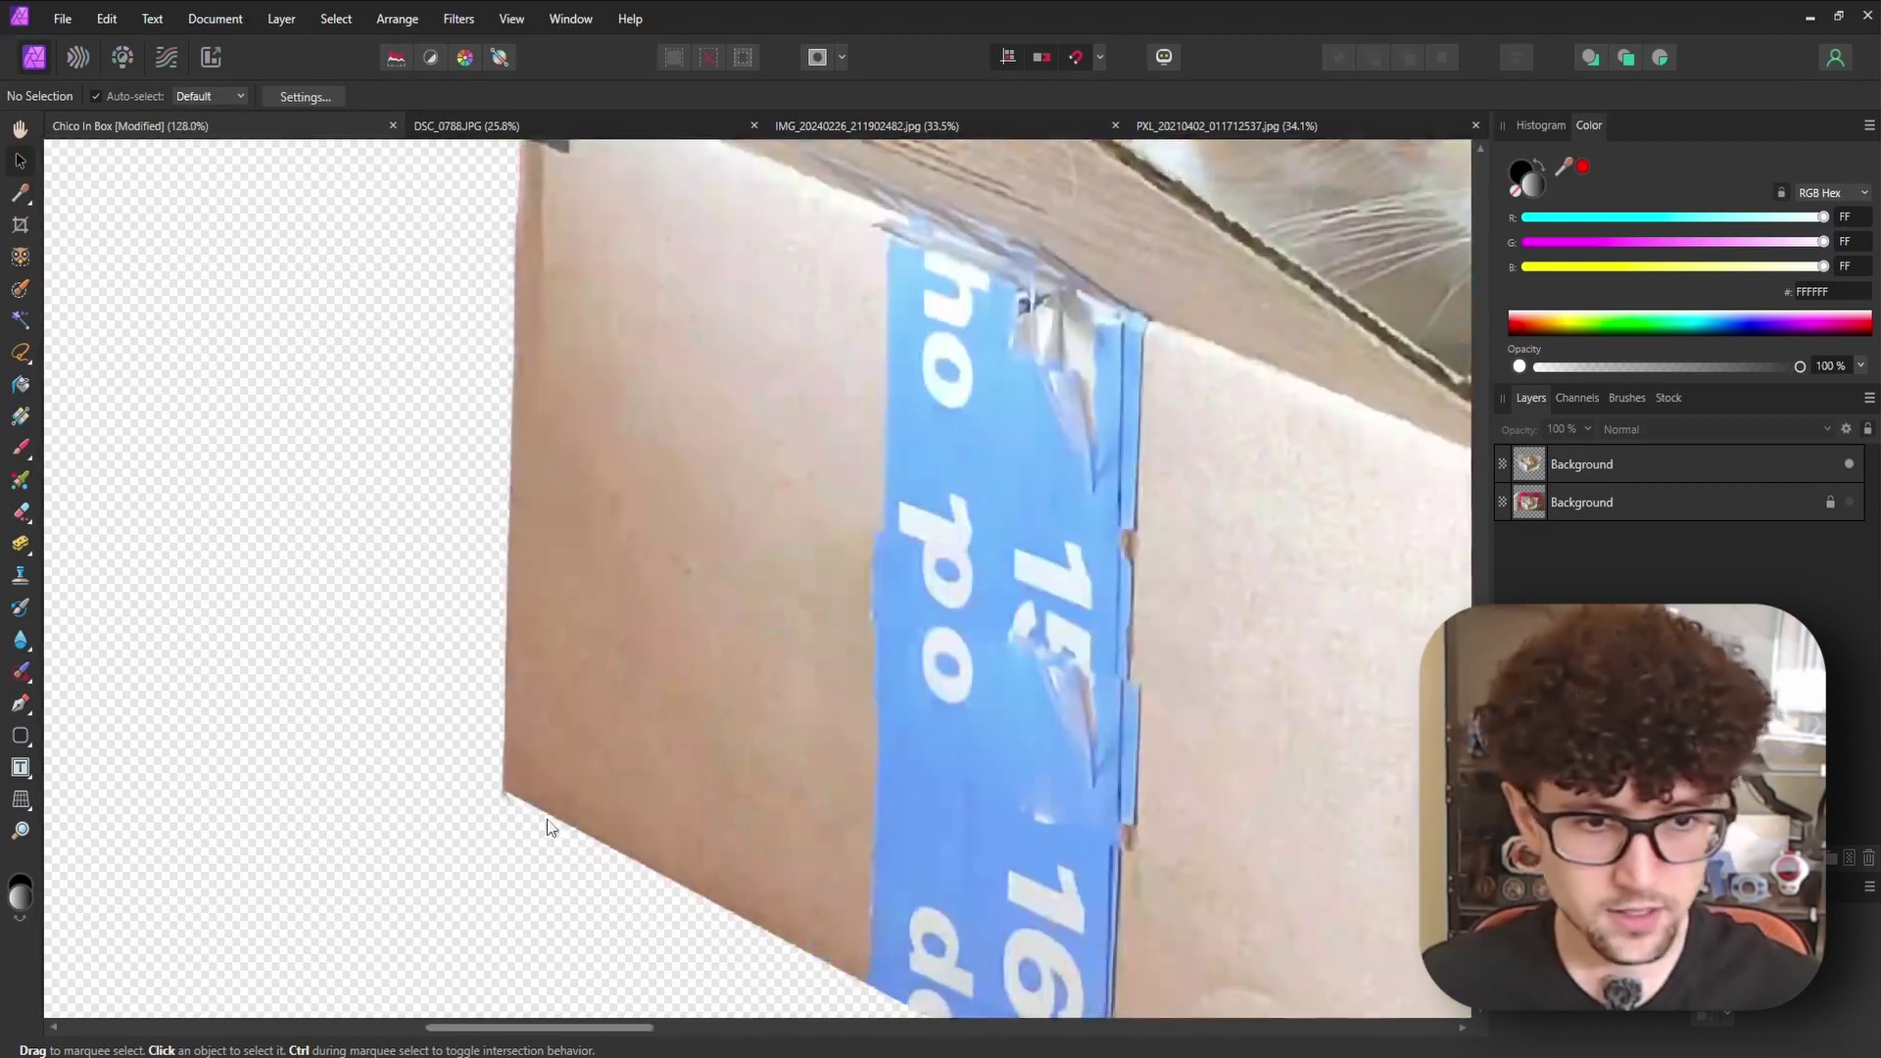
pyautogui.keyDown('ctrl'); pyautogui.scroll(-7, 448, 554); pyautogui.keyUp('ctrl')
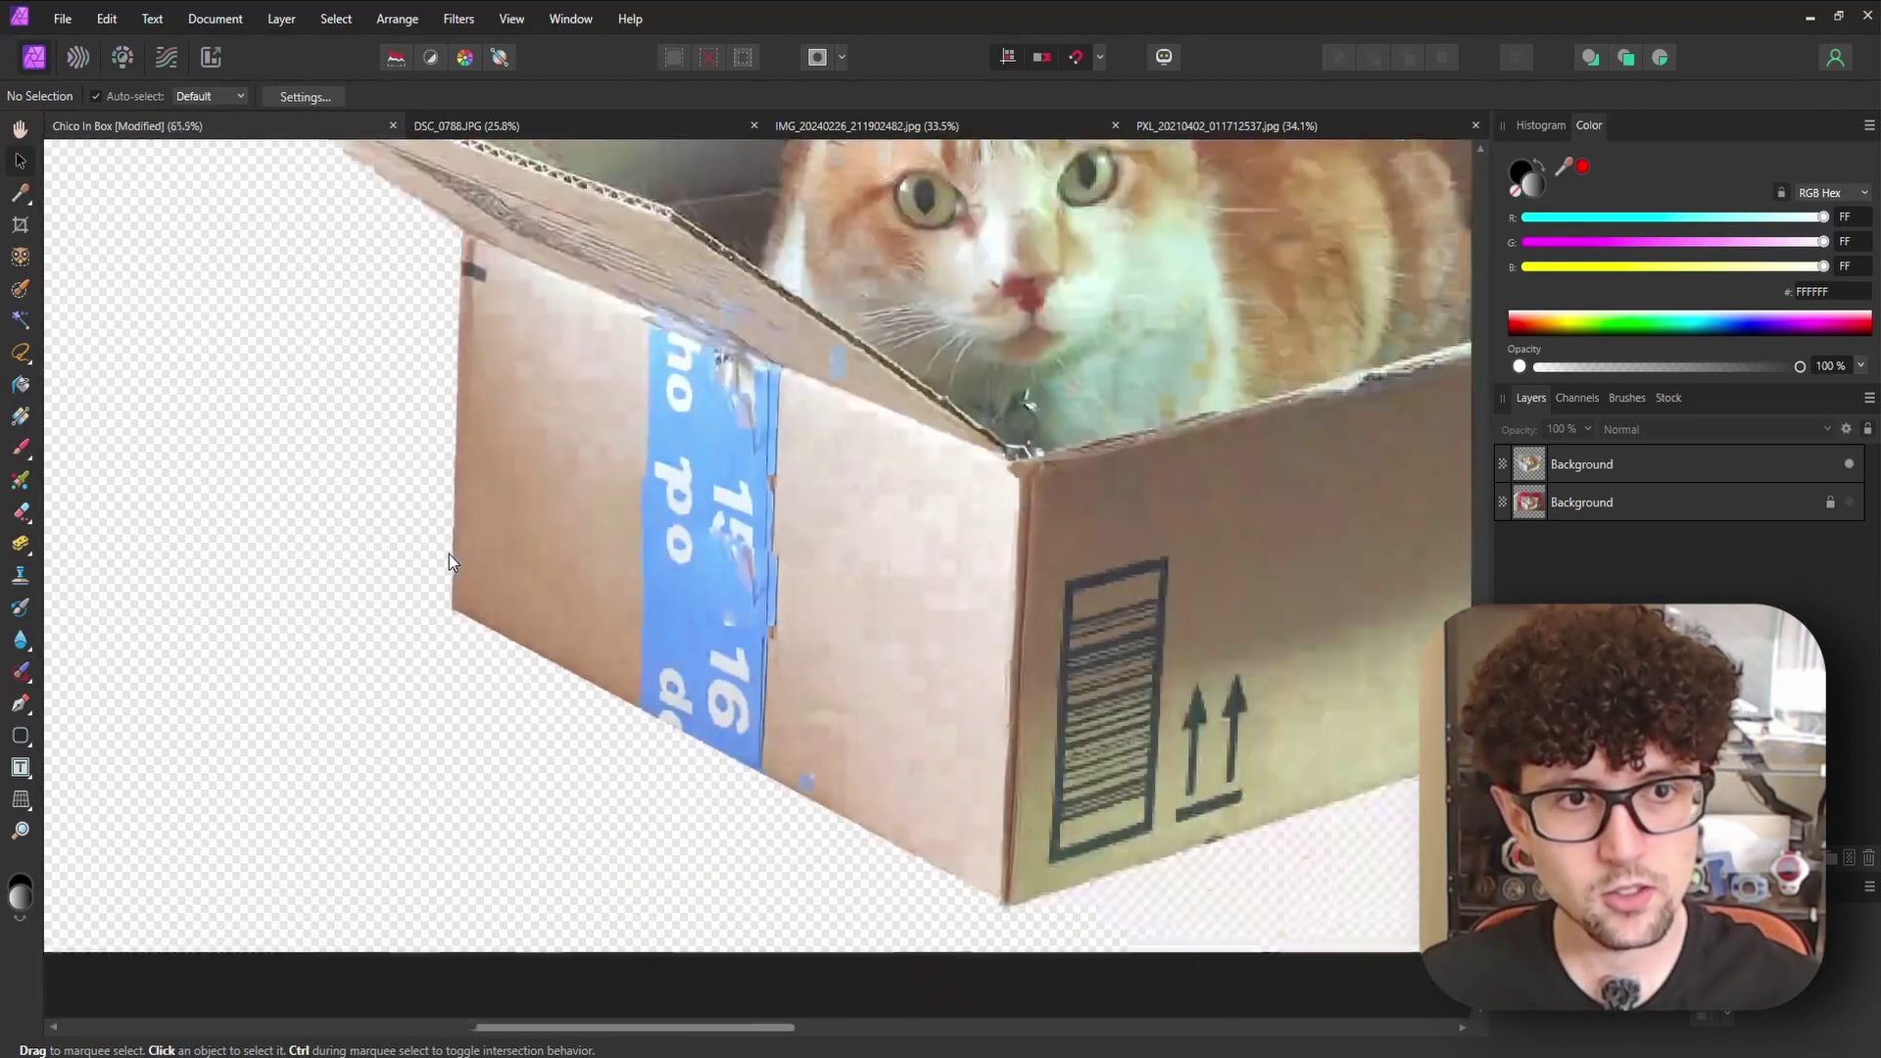
pyautogui.keyDown('ctrl'); pyautogui.scroll(-1, 962, 468); pyautogui.keyUp('ctrl')
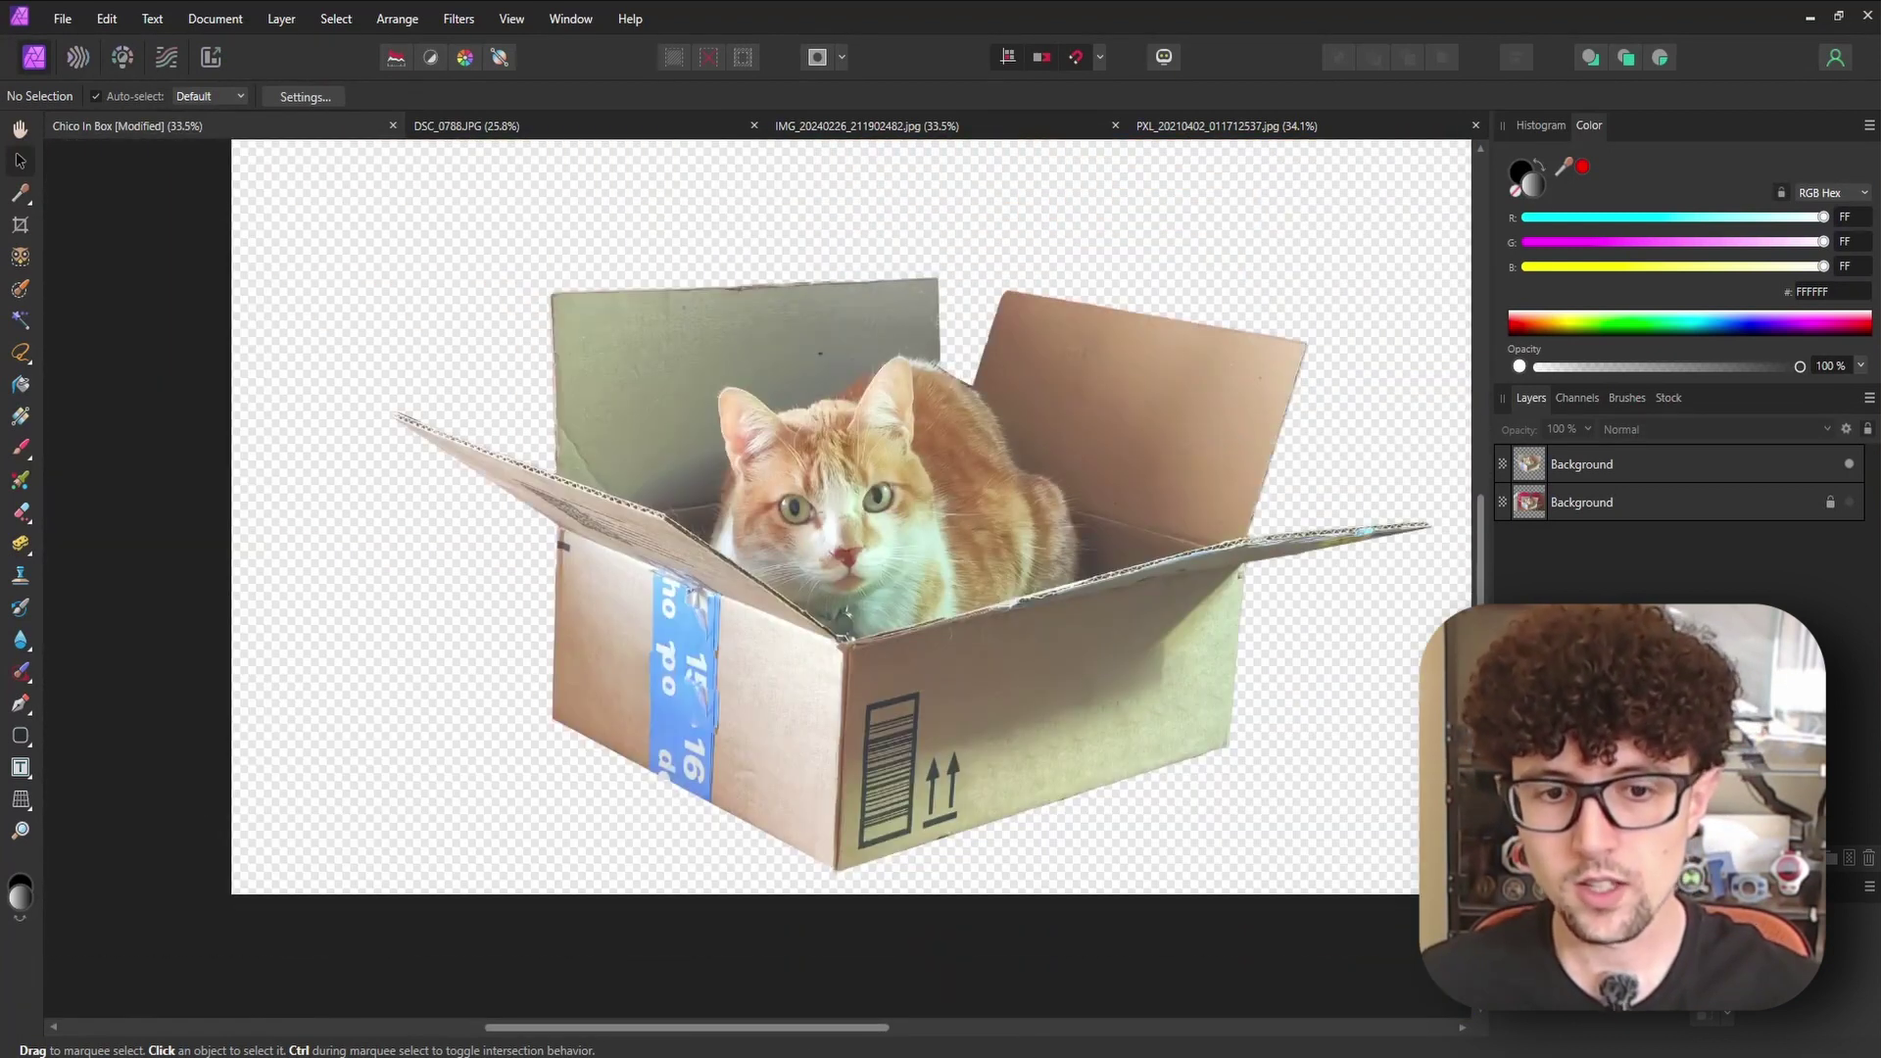
pyautogui.hscroll(2, 1273, 387)
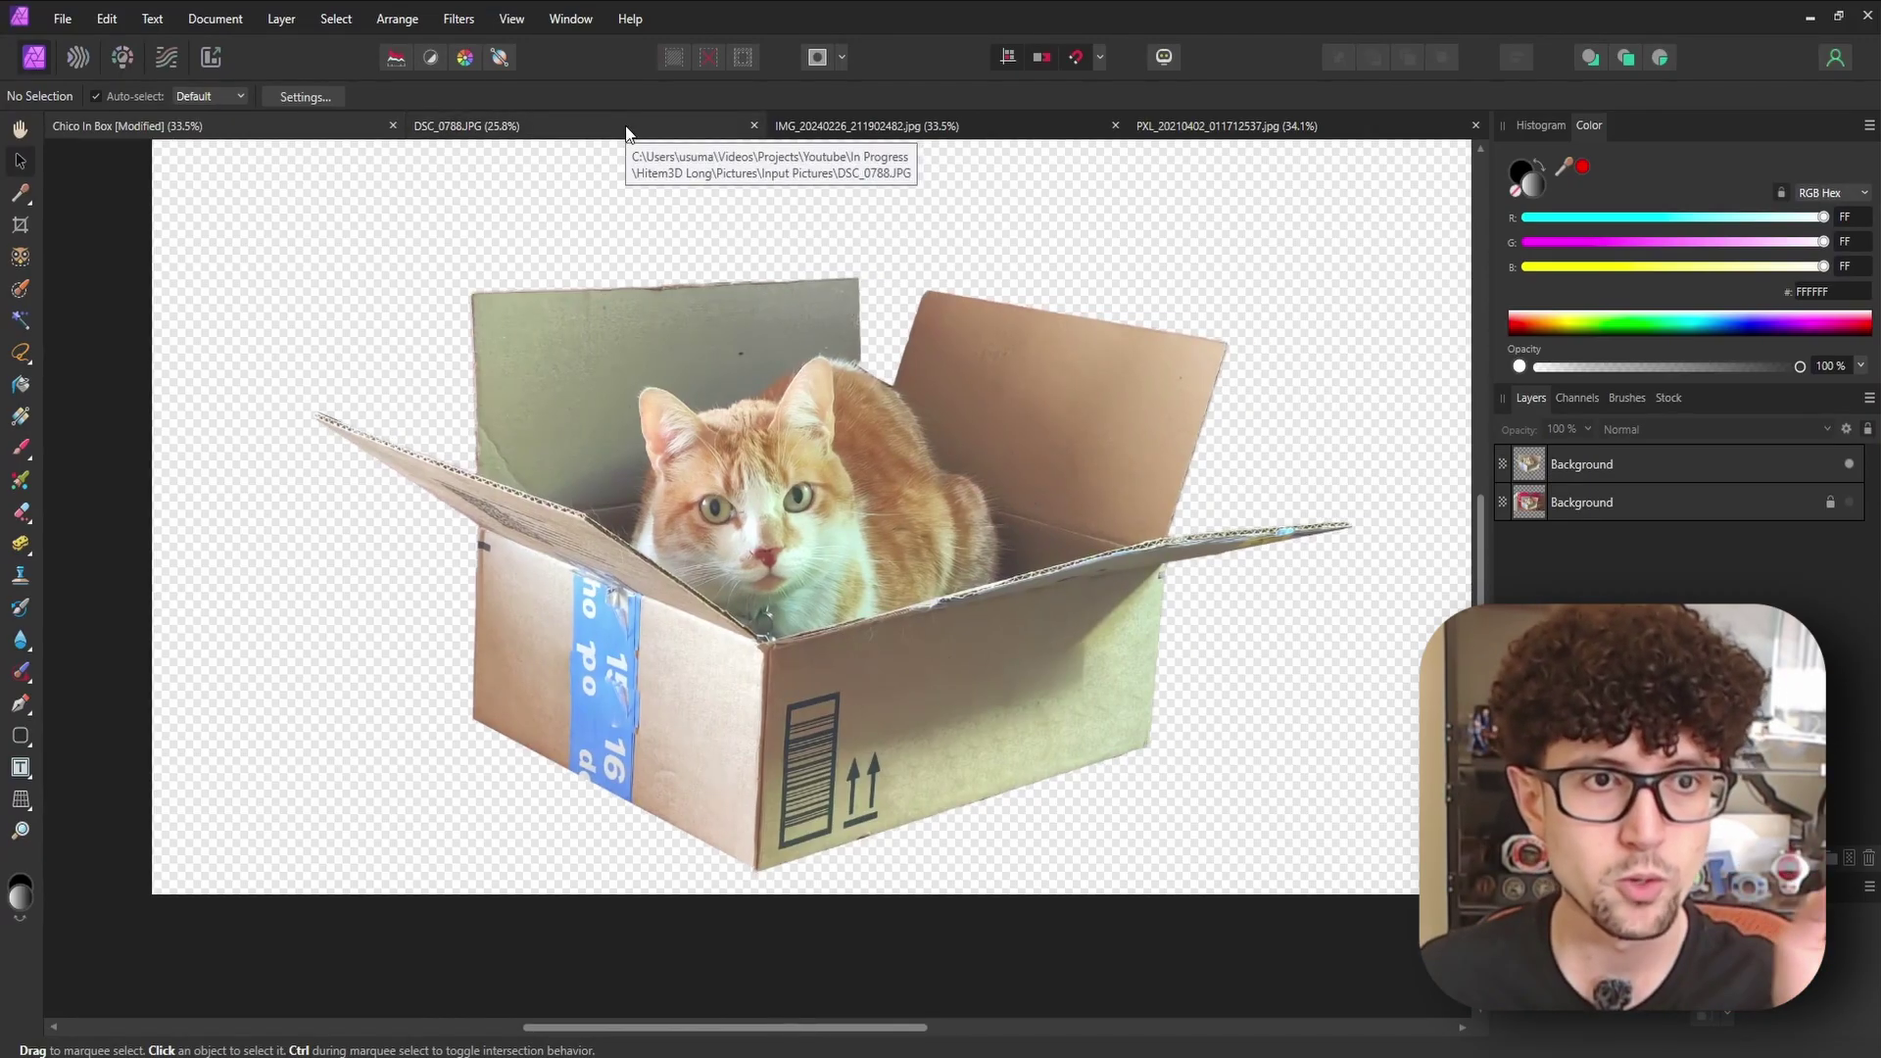
# Switch to the PXL_20210402_011712537.jpg photo and select the dog with the Object Selection Tool
pyautogui.click(1238, 127)
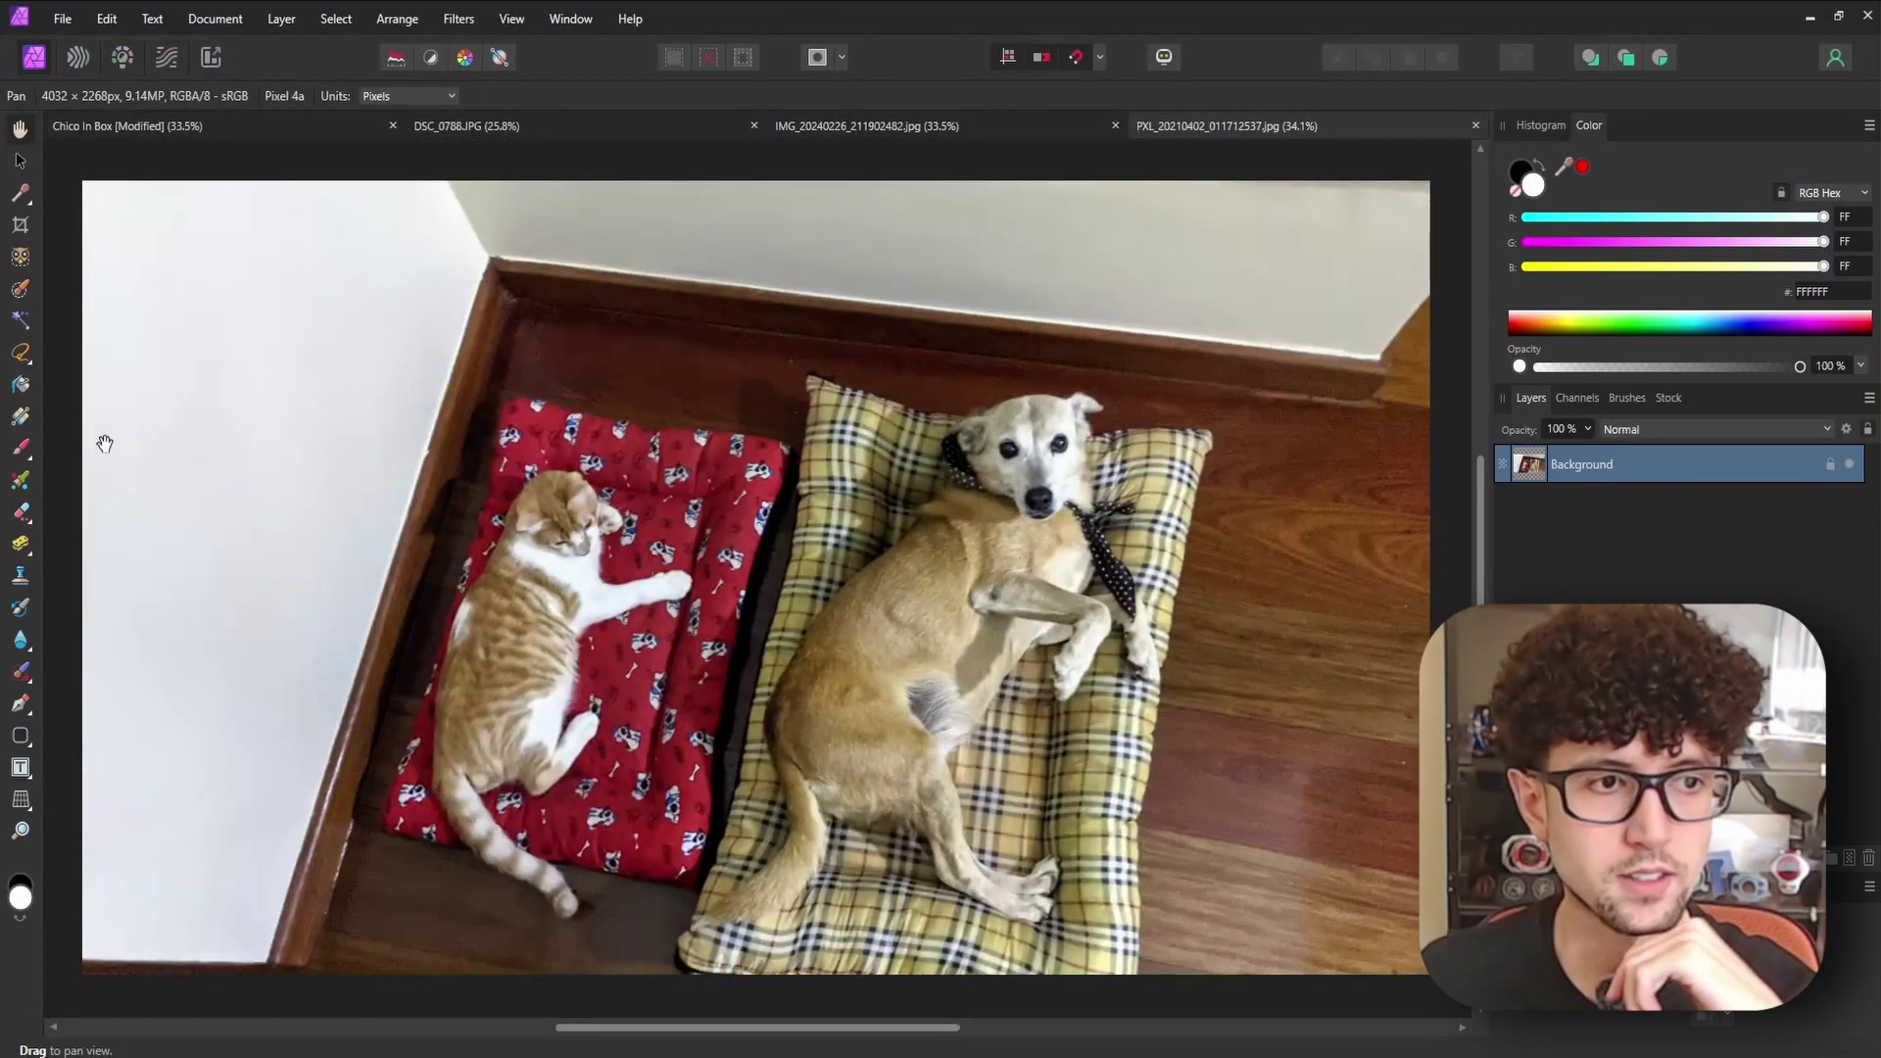
pyautogui.click(20, 259)
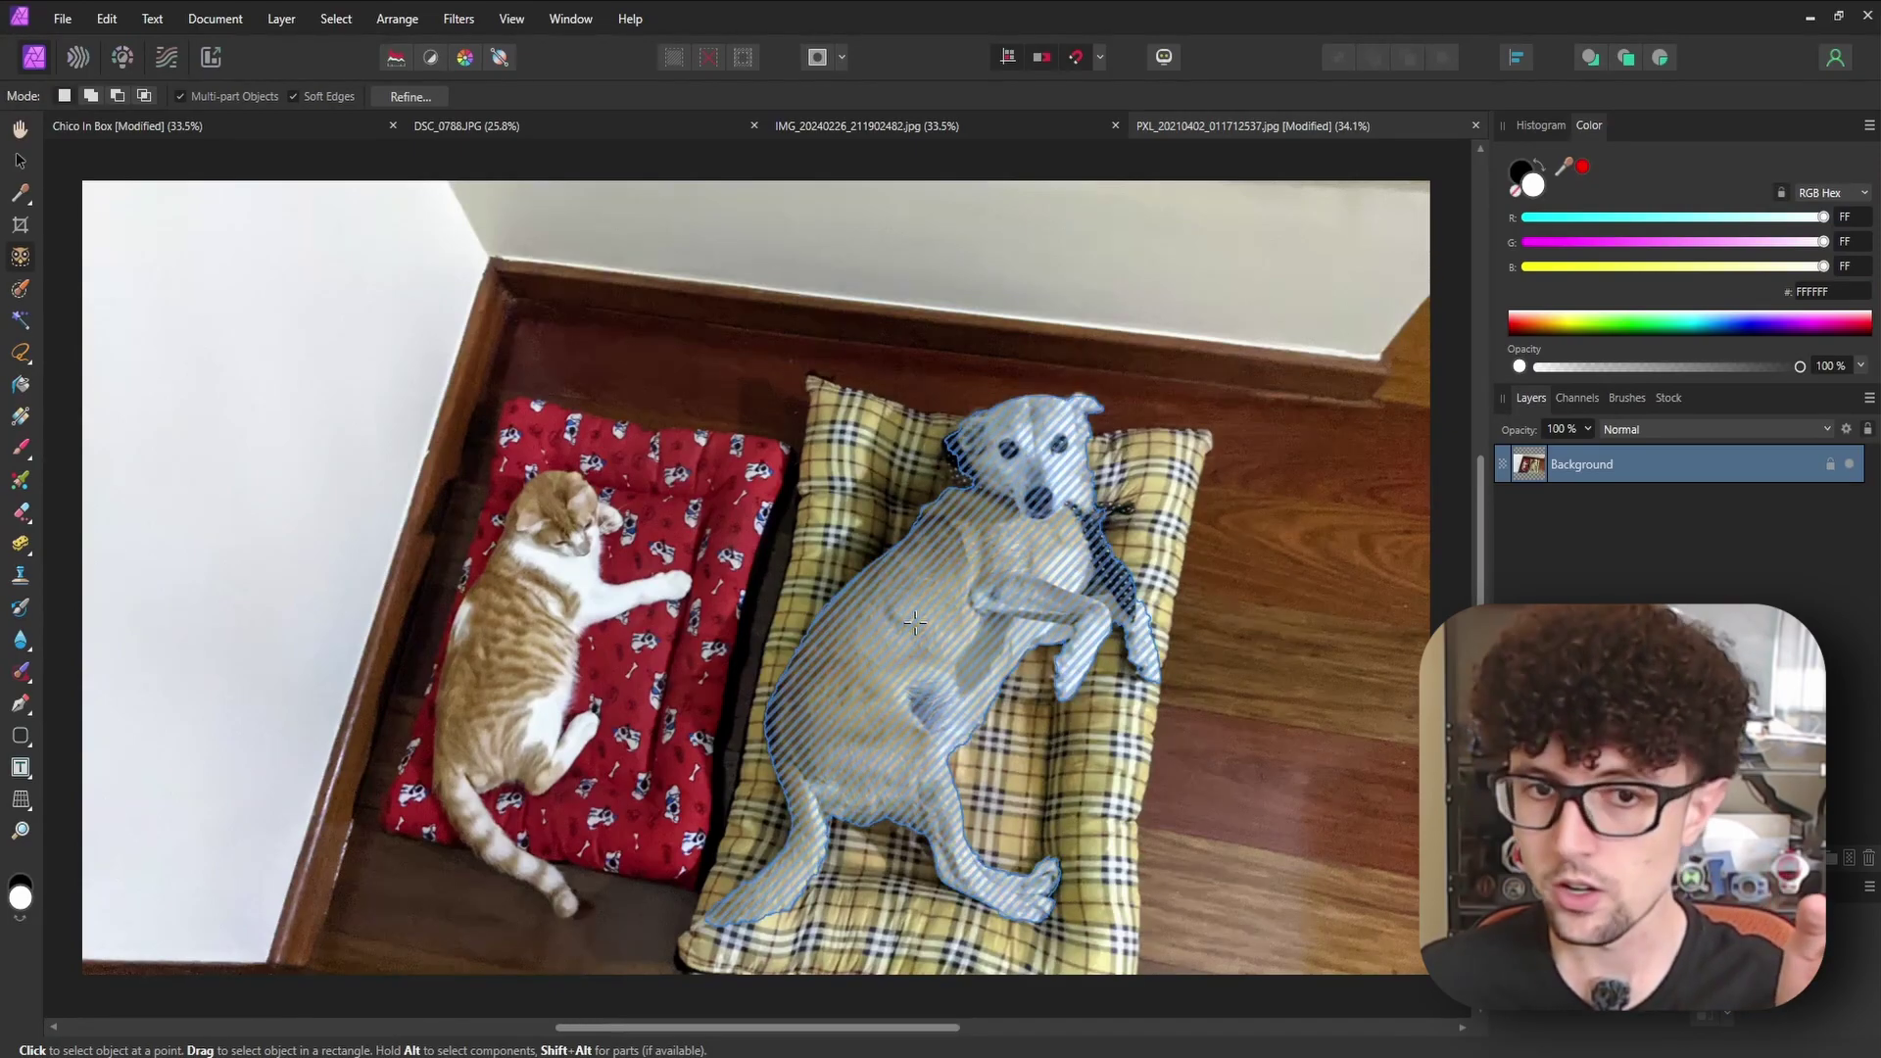
pyautogui.click(915, 621)
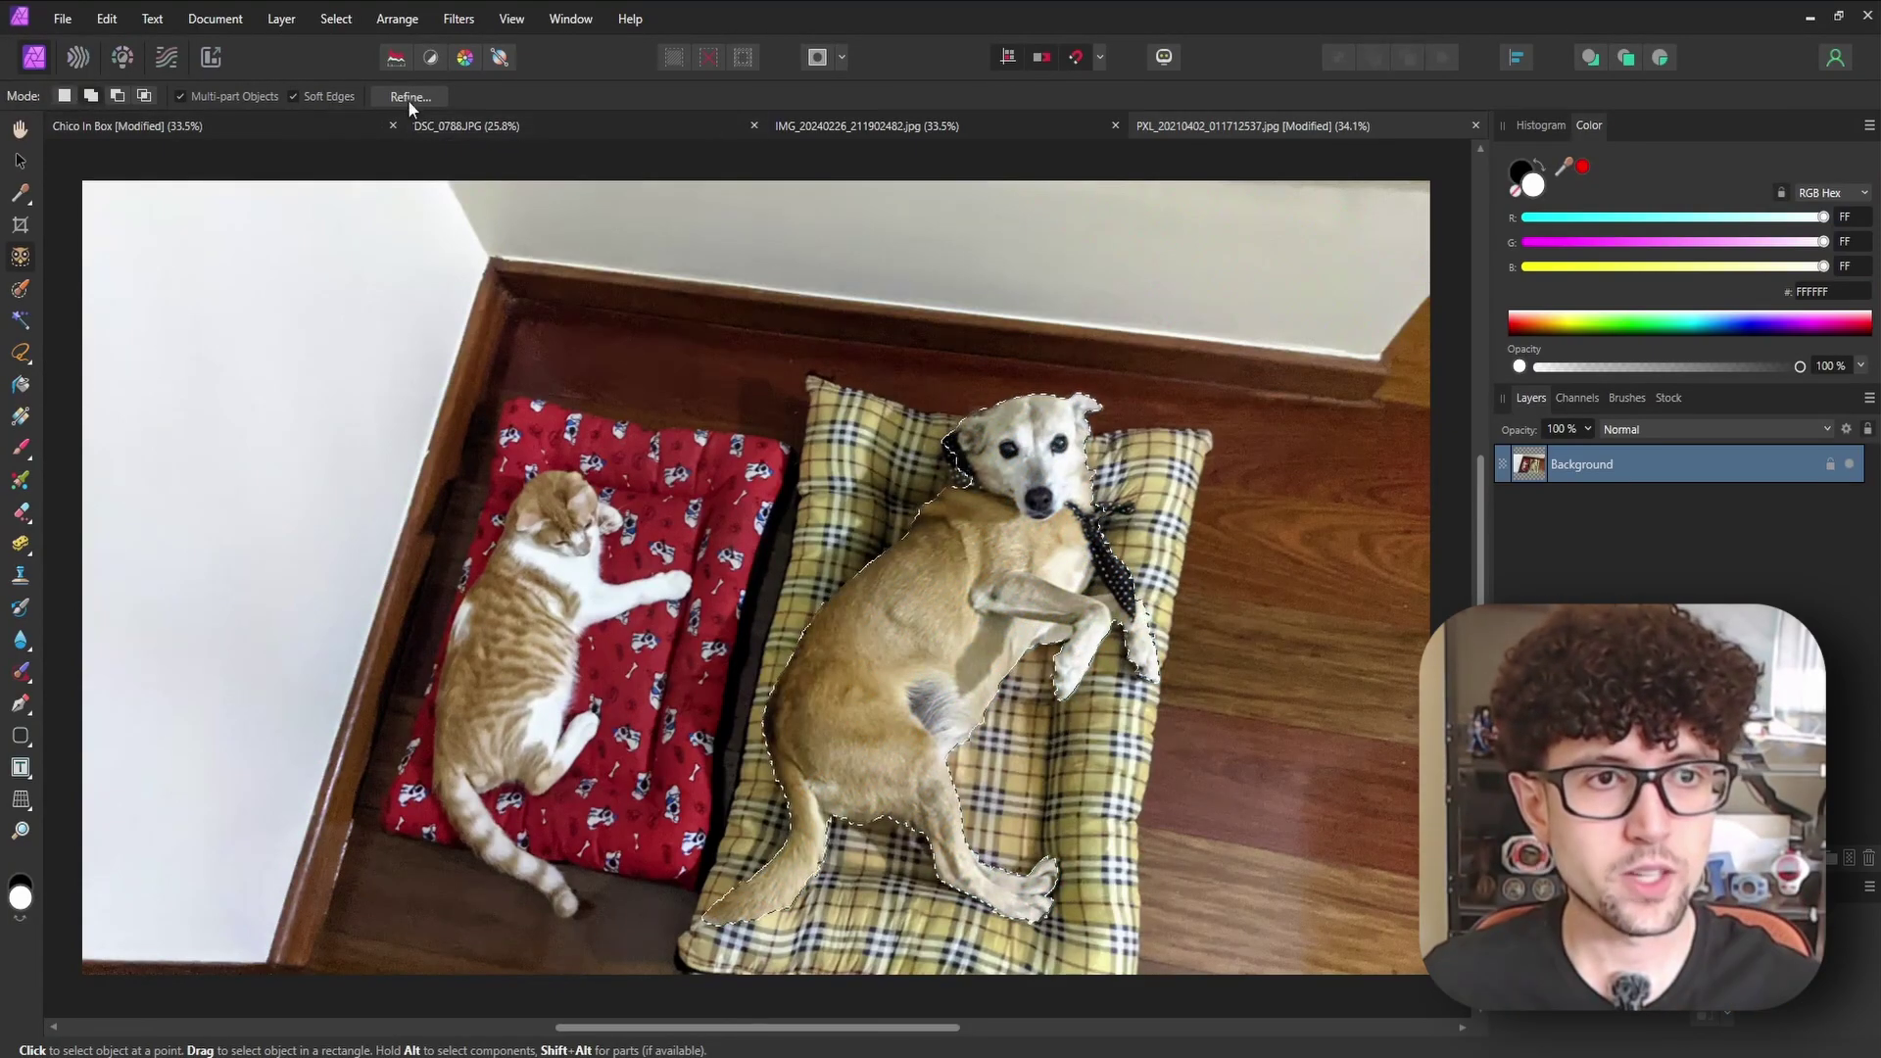
# Refine the dog selection edge along the collar with a 26 px brush and increased smoothing
pyautogui.click(410, 96)
pyautogui.keyDown('ctrl'); pyautogui.scroll(3, 1186, 451); pyautogui.keyUp('ctrl')
pyautogui.keyDown('ctrl'); pyautogui.scroll(5, 722, 470); pyautogui.keyUp('ctrl')
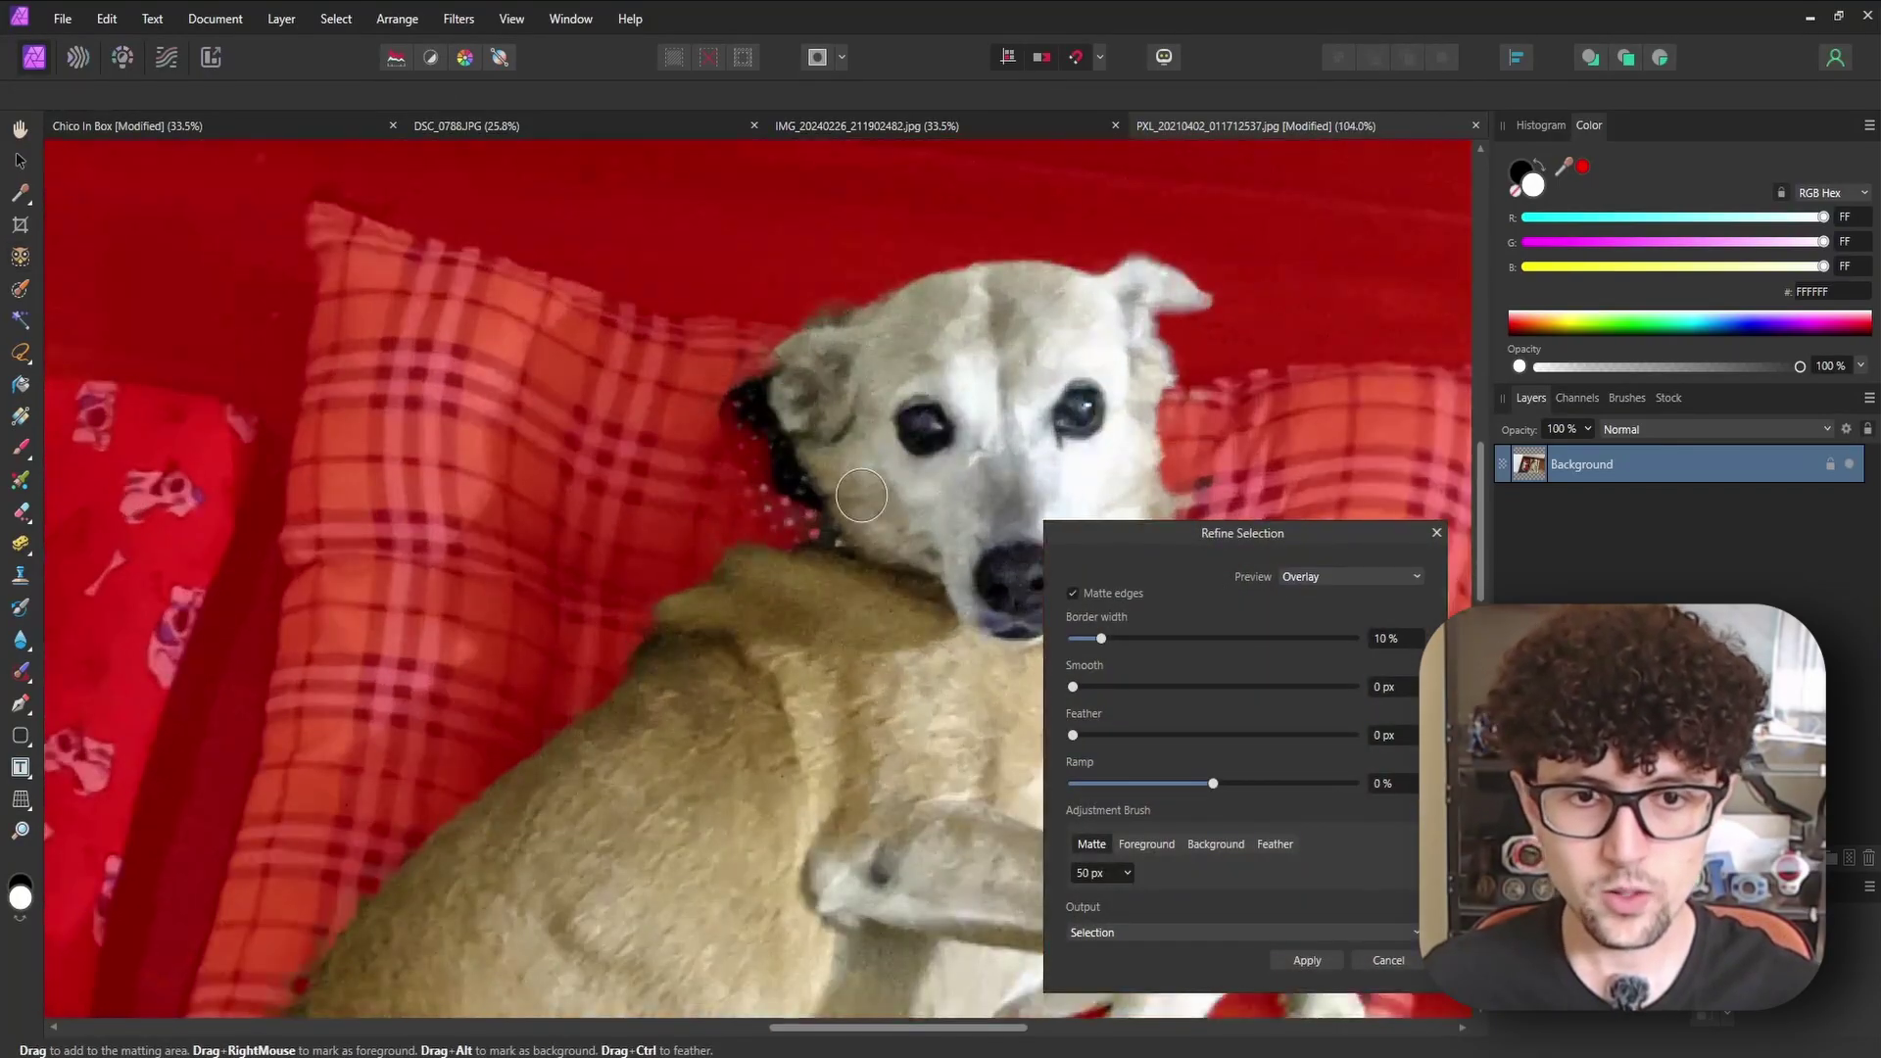
pyautogui.scroll(1, 734, 421)
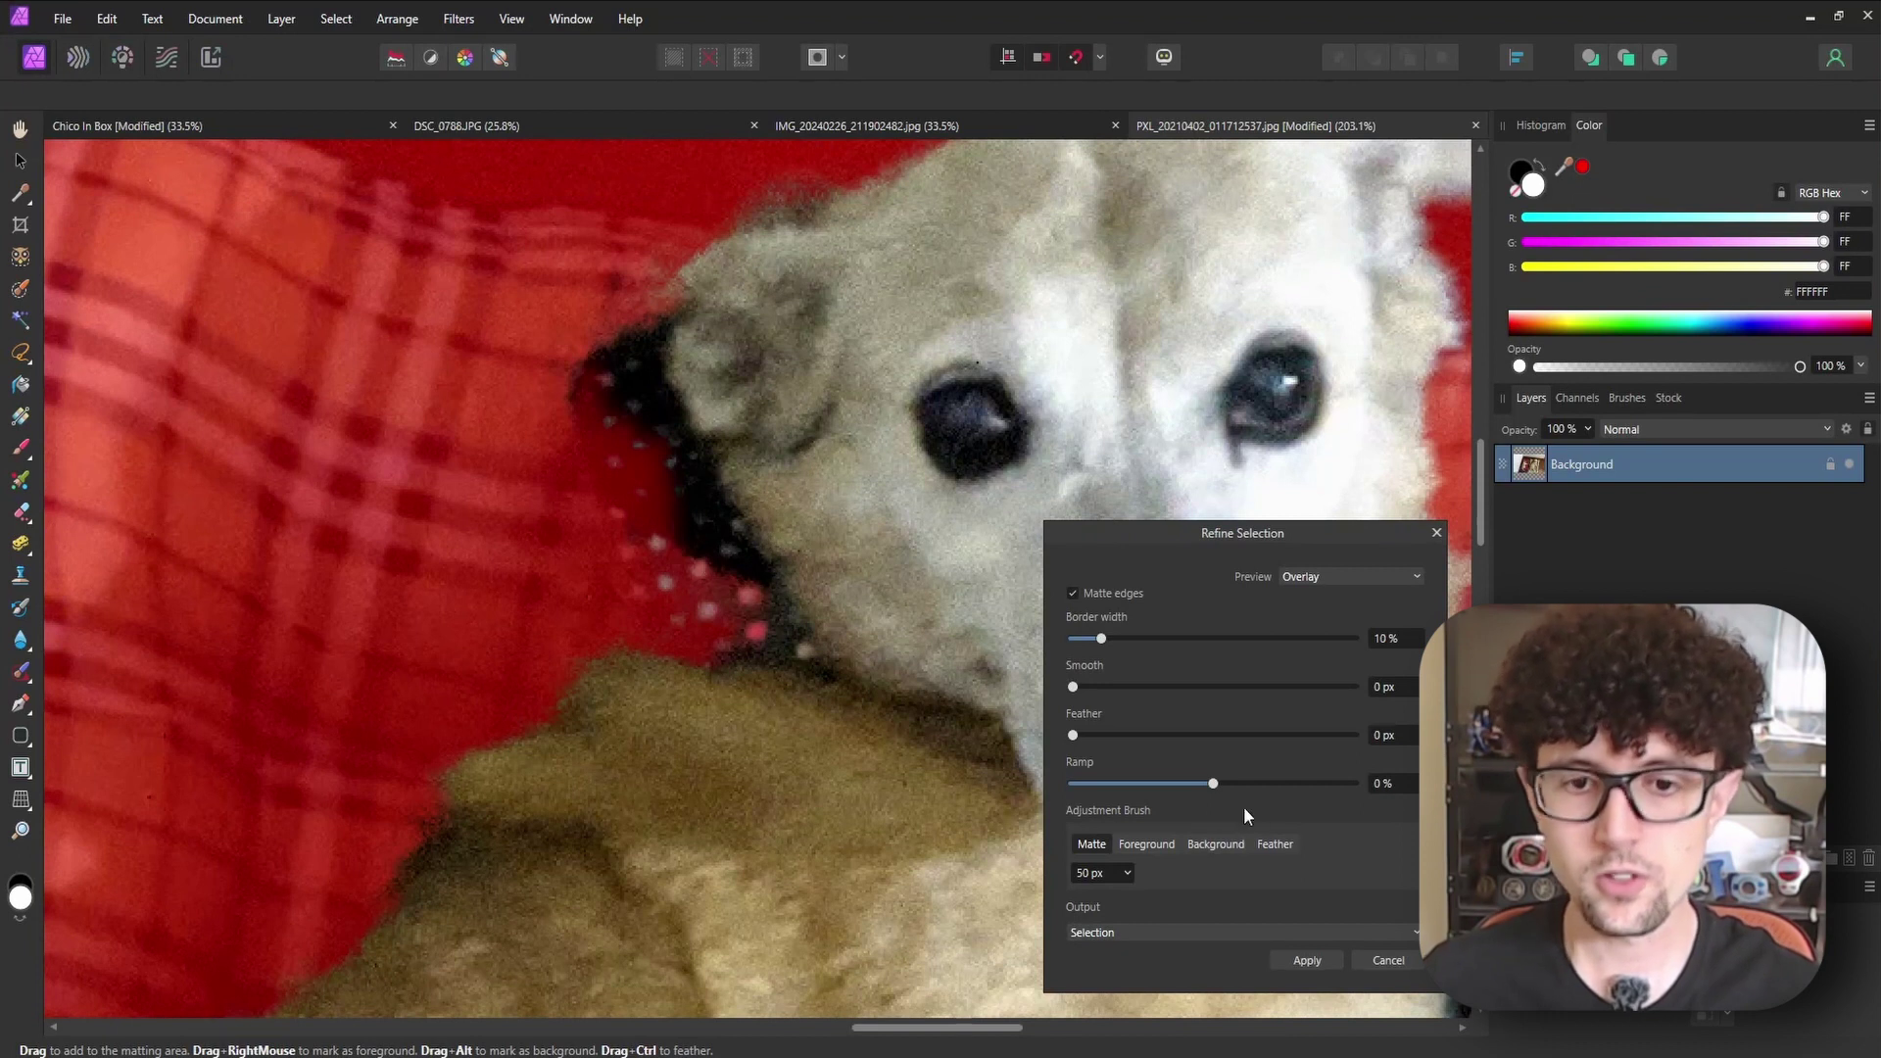
pyautogui.press('[')
pyautogui.press('[')
pyautogui.press('[')
pyautogui.press('[')
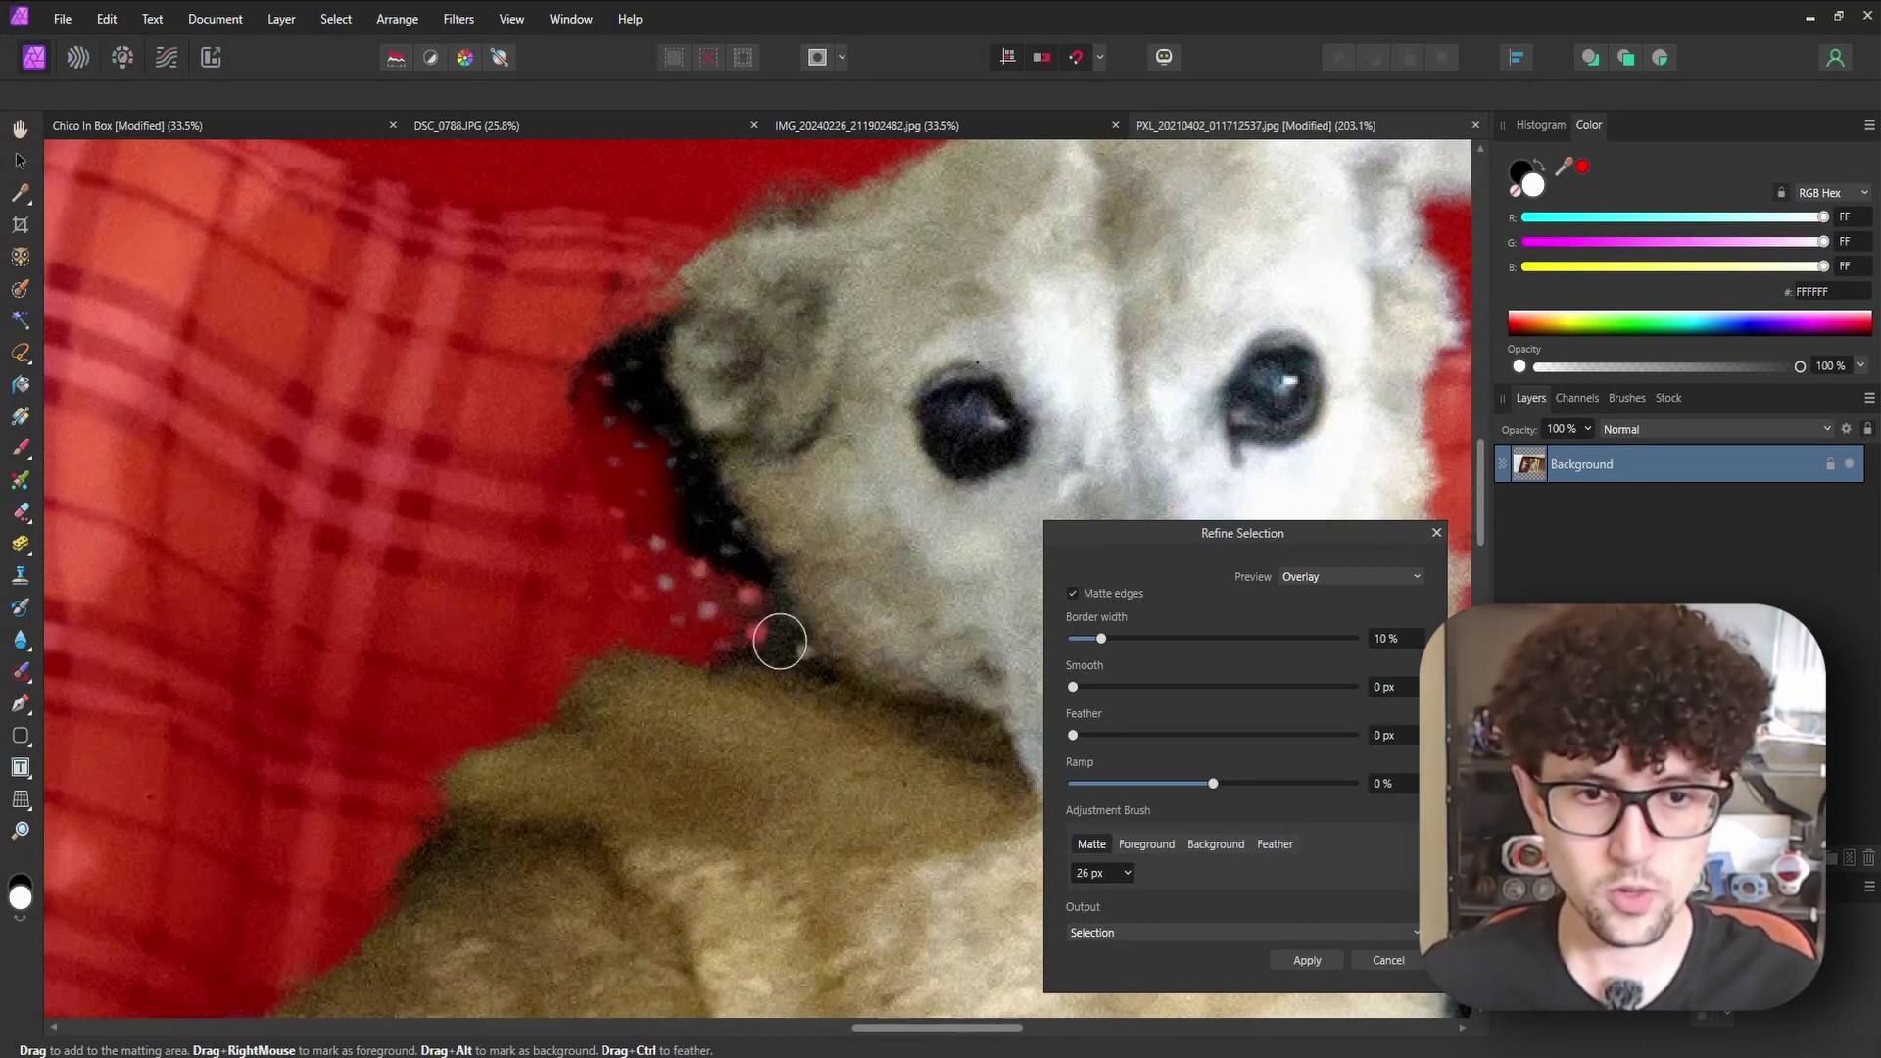
pyautogui.moveTo(744, 592)
pyautogui.mouseDown(button='right')
pyautogui.moveTo(612, 381)
pyautogui.moveTo(624, 468)
pyautogui.moveTo(756, 655)
pyautogui.mouseUp(button='right')
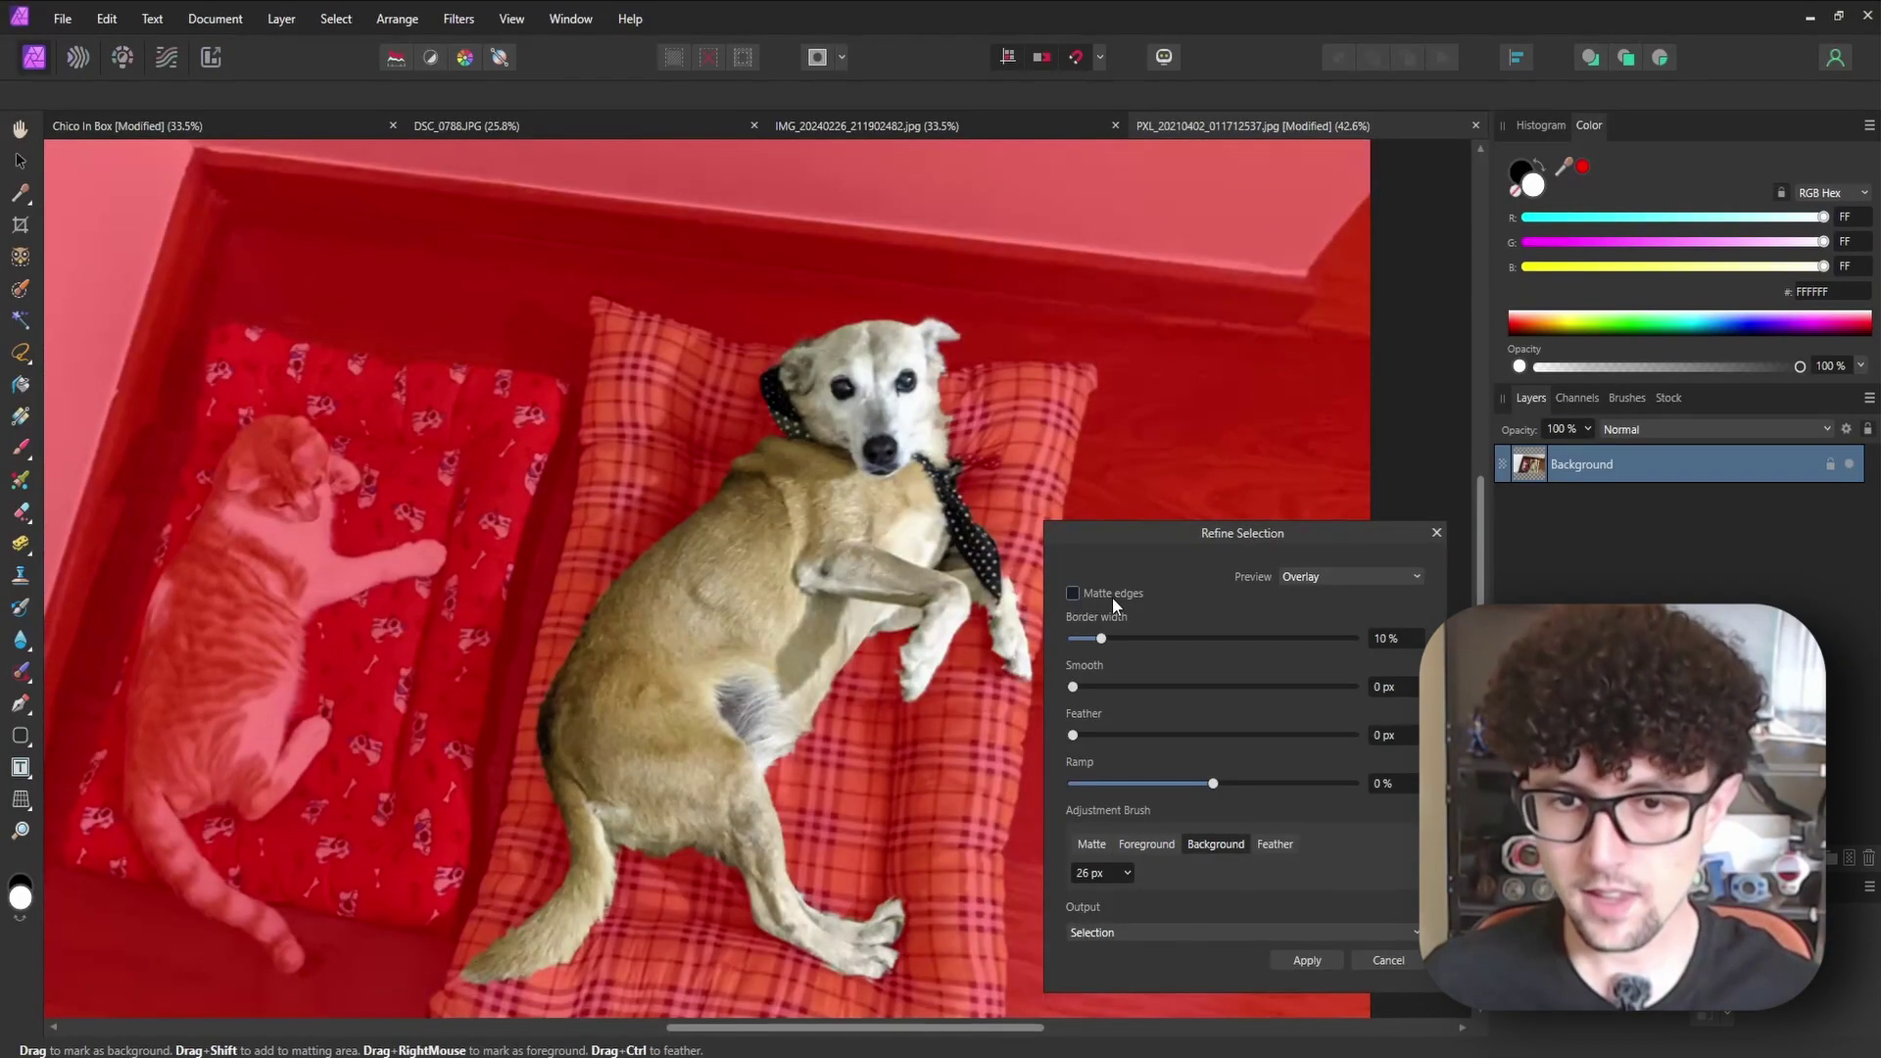
pyautogui.moveTo(1070, 687); pyautogui.dragTo(1107, 686)
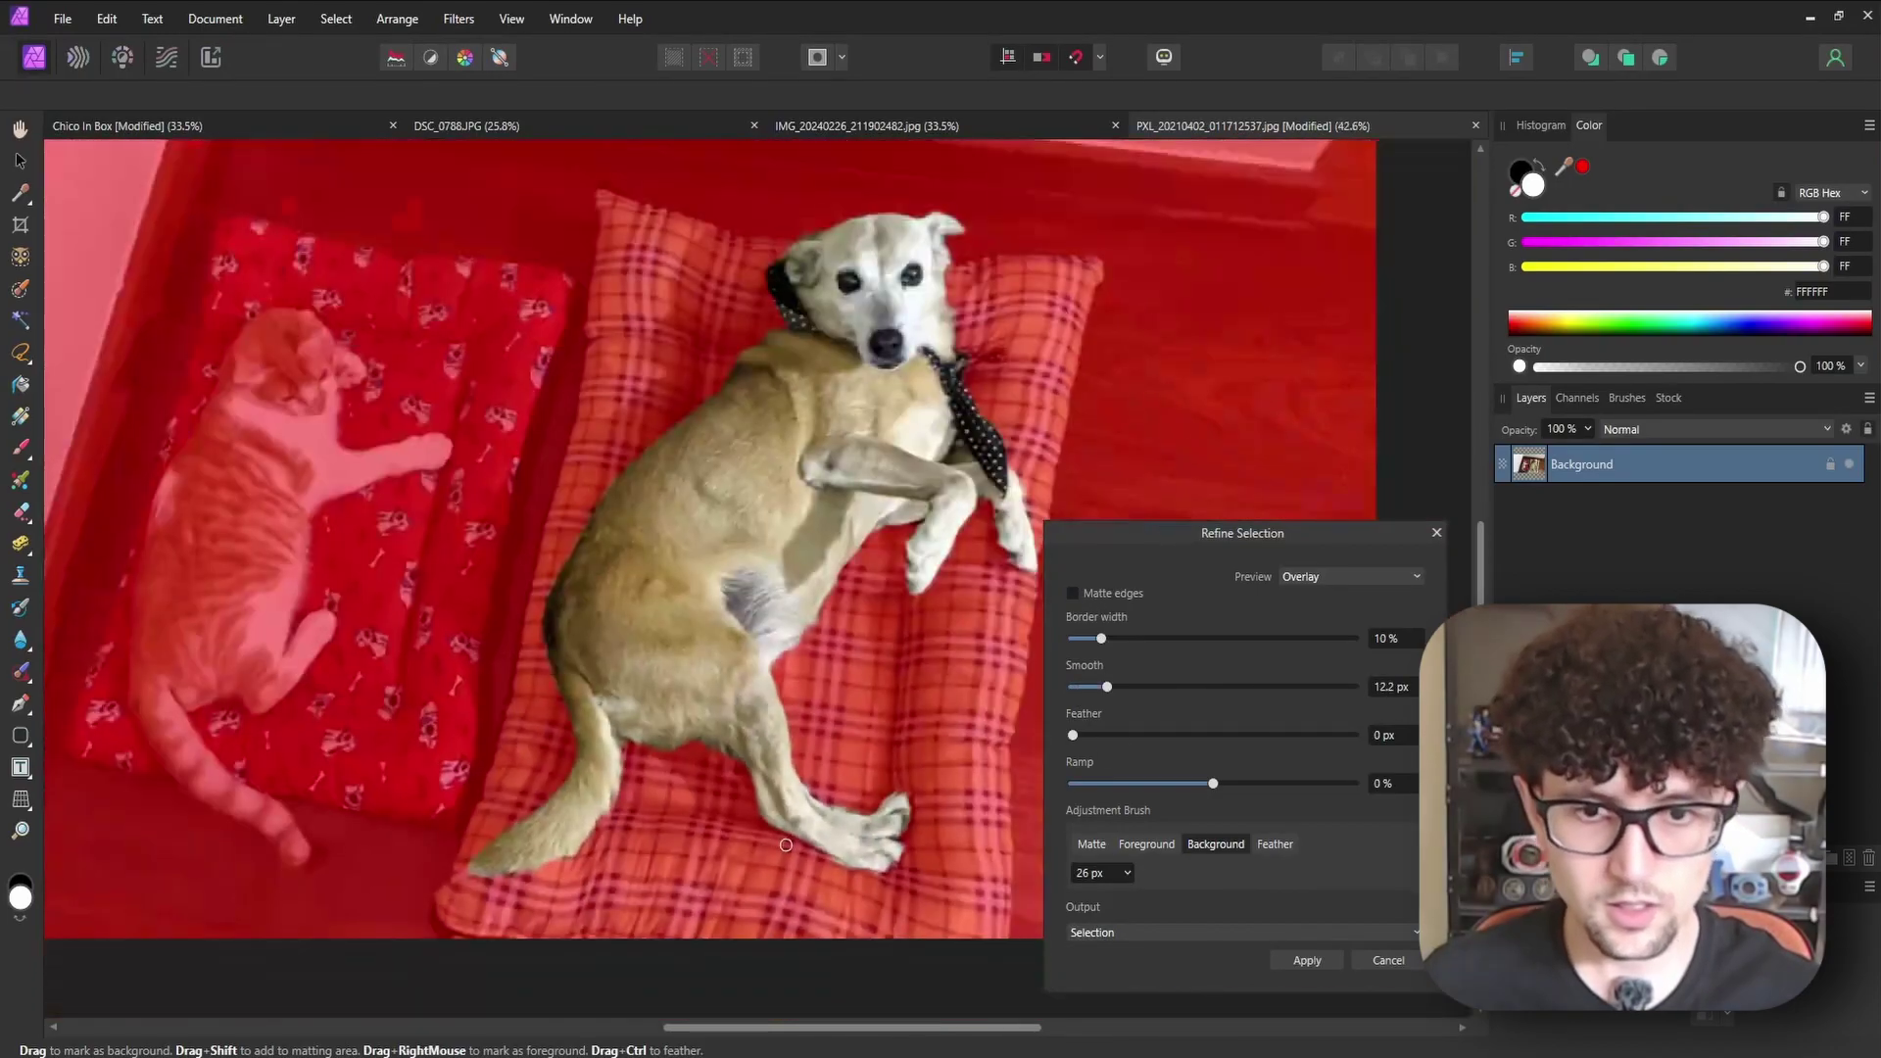
# Preview the dog cut-out on white and black, then pull the edge inward with negative ramp
pyautogui.click(1310, 584)
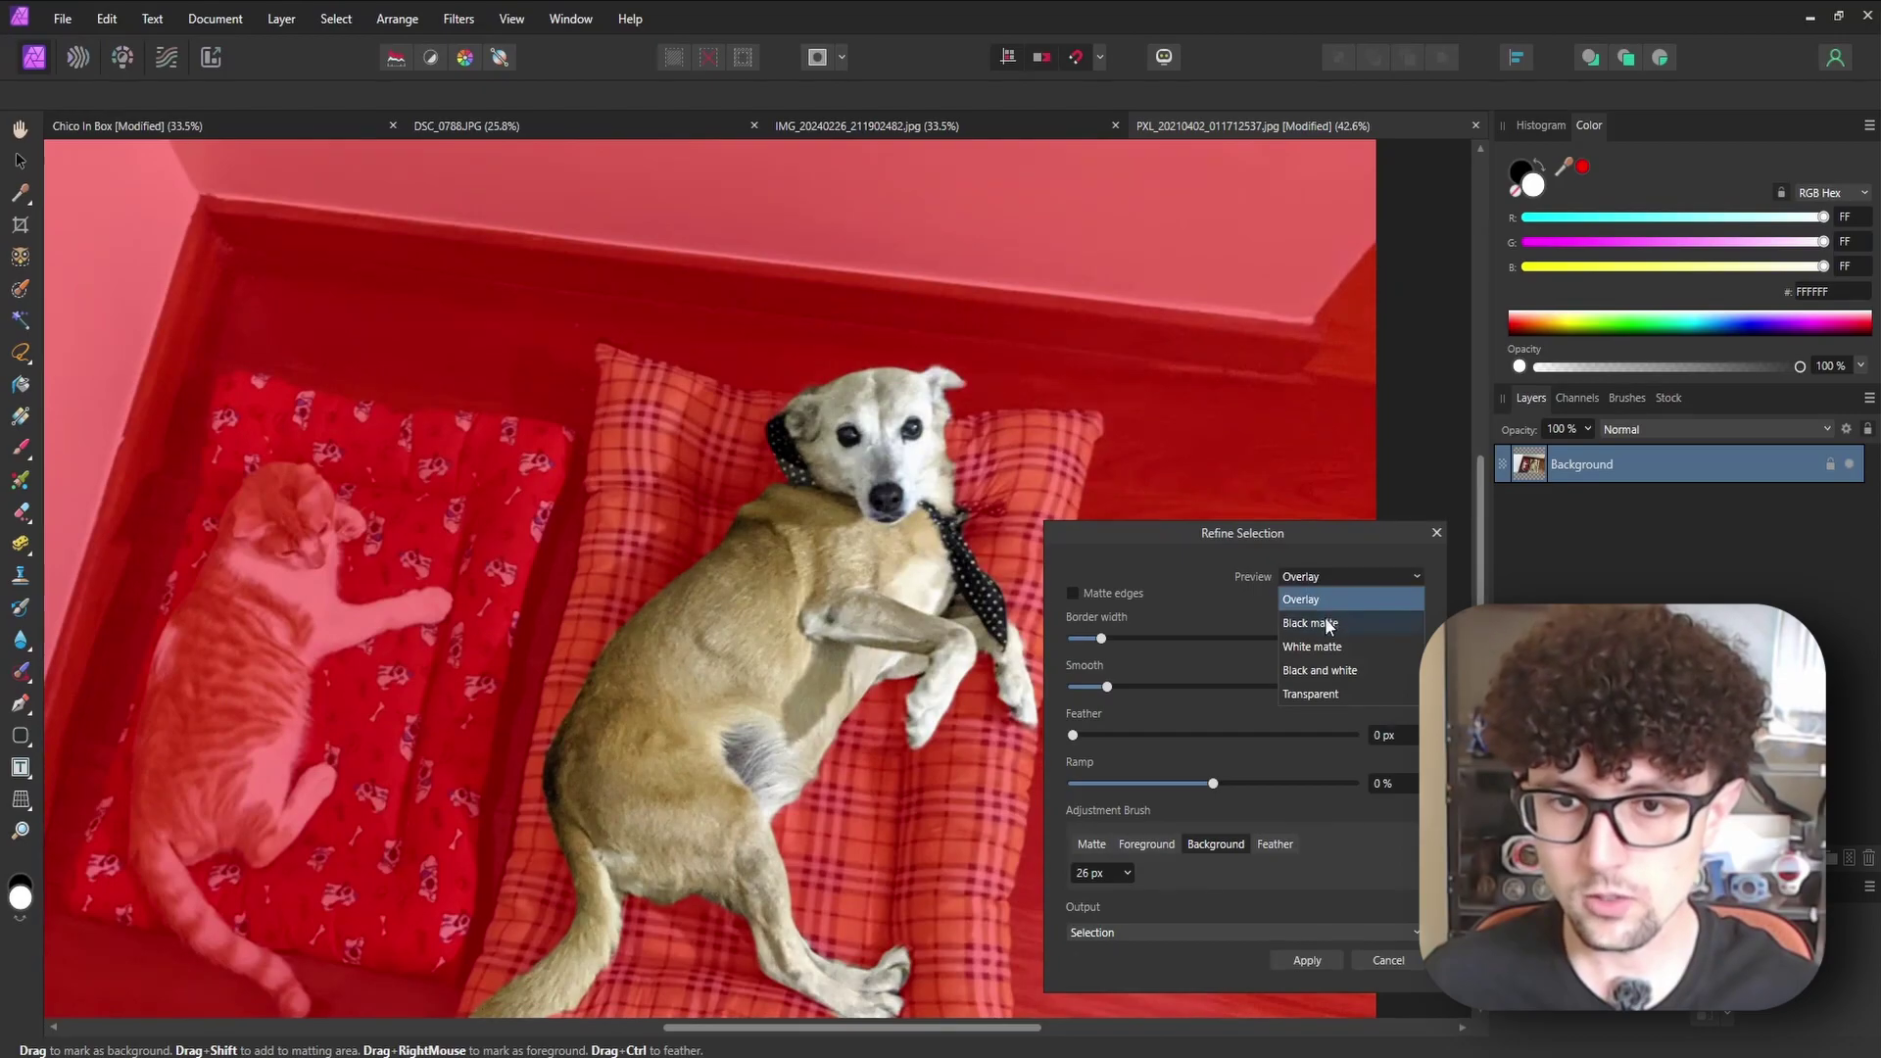
pyautogui.click(1325, 623)
pyautogui.click(1319, 583)
pyautogui.click(1338, 644)
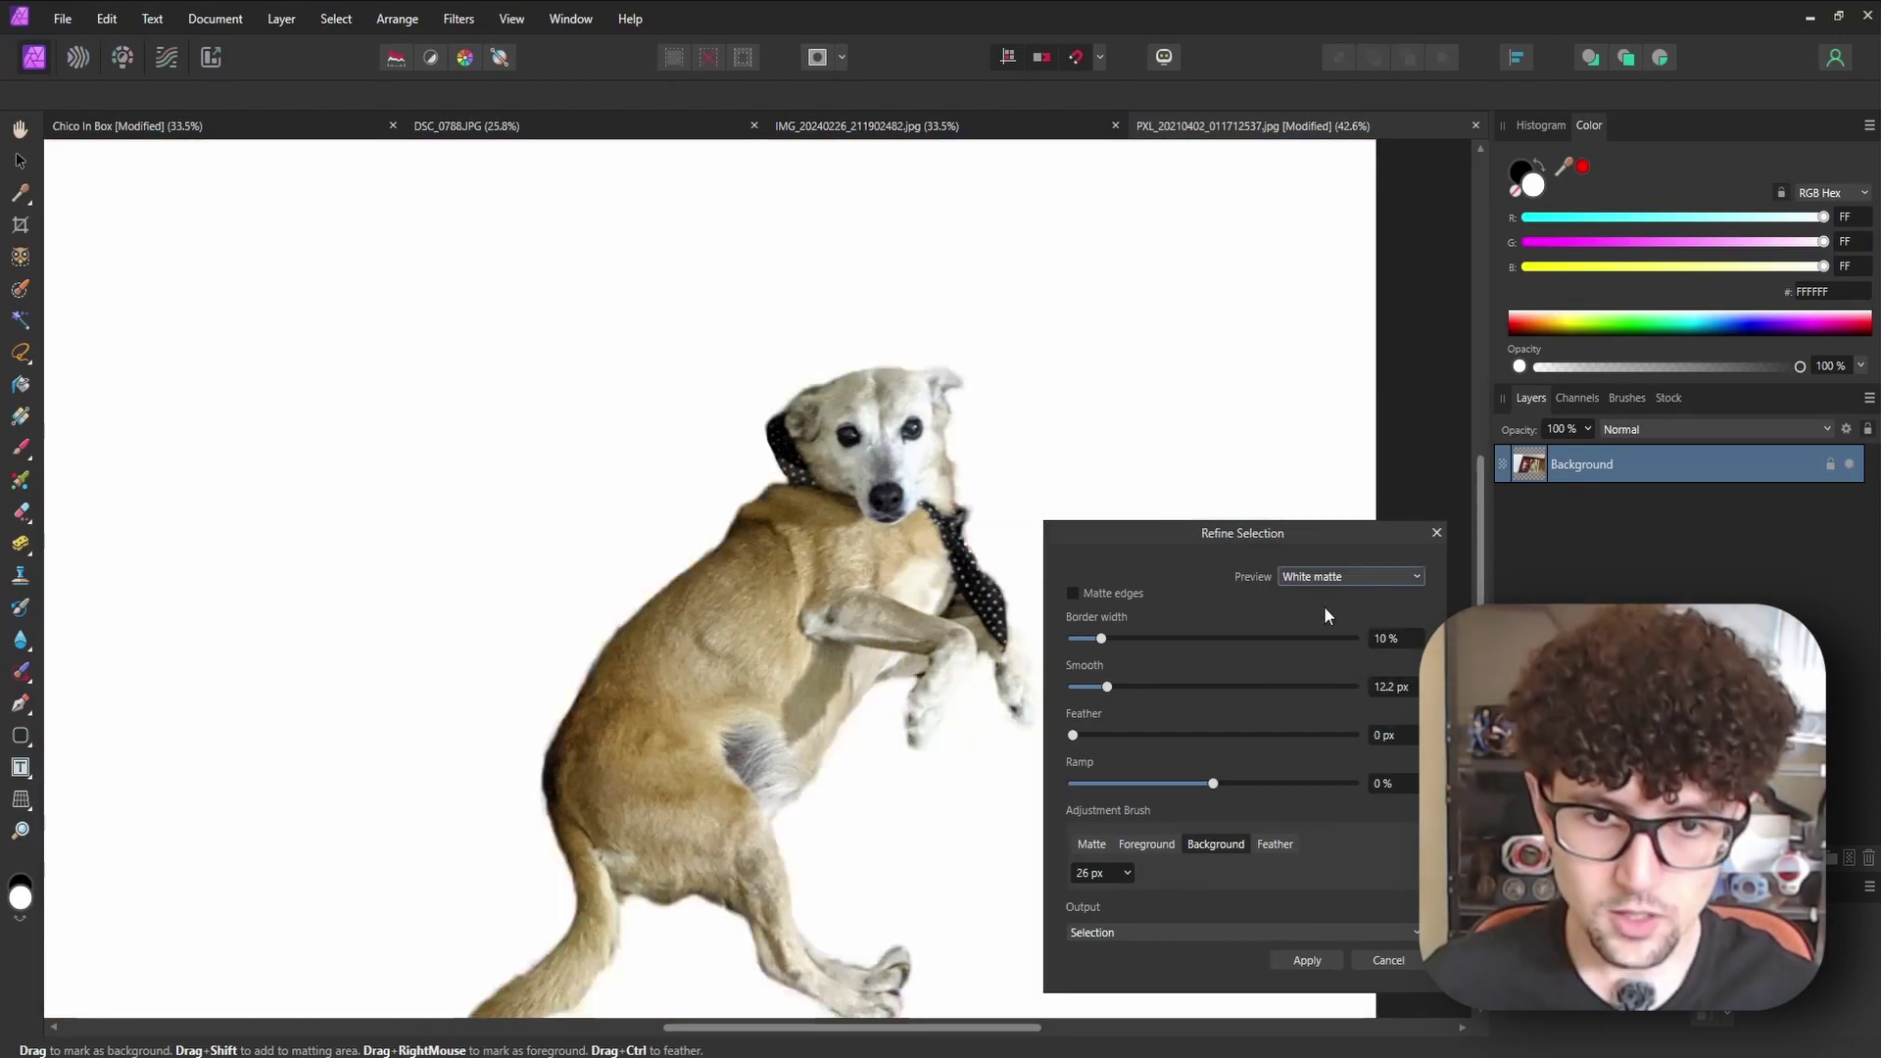
pyautogui.click(1314, 584)
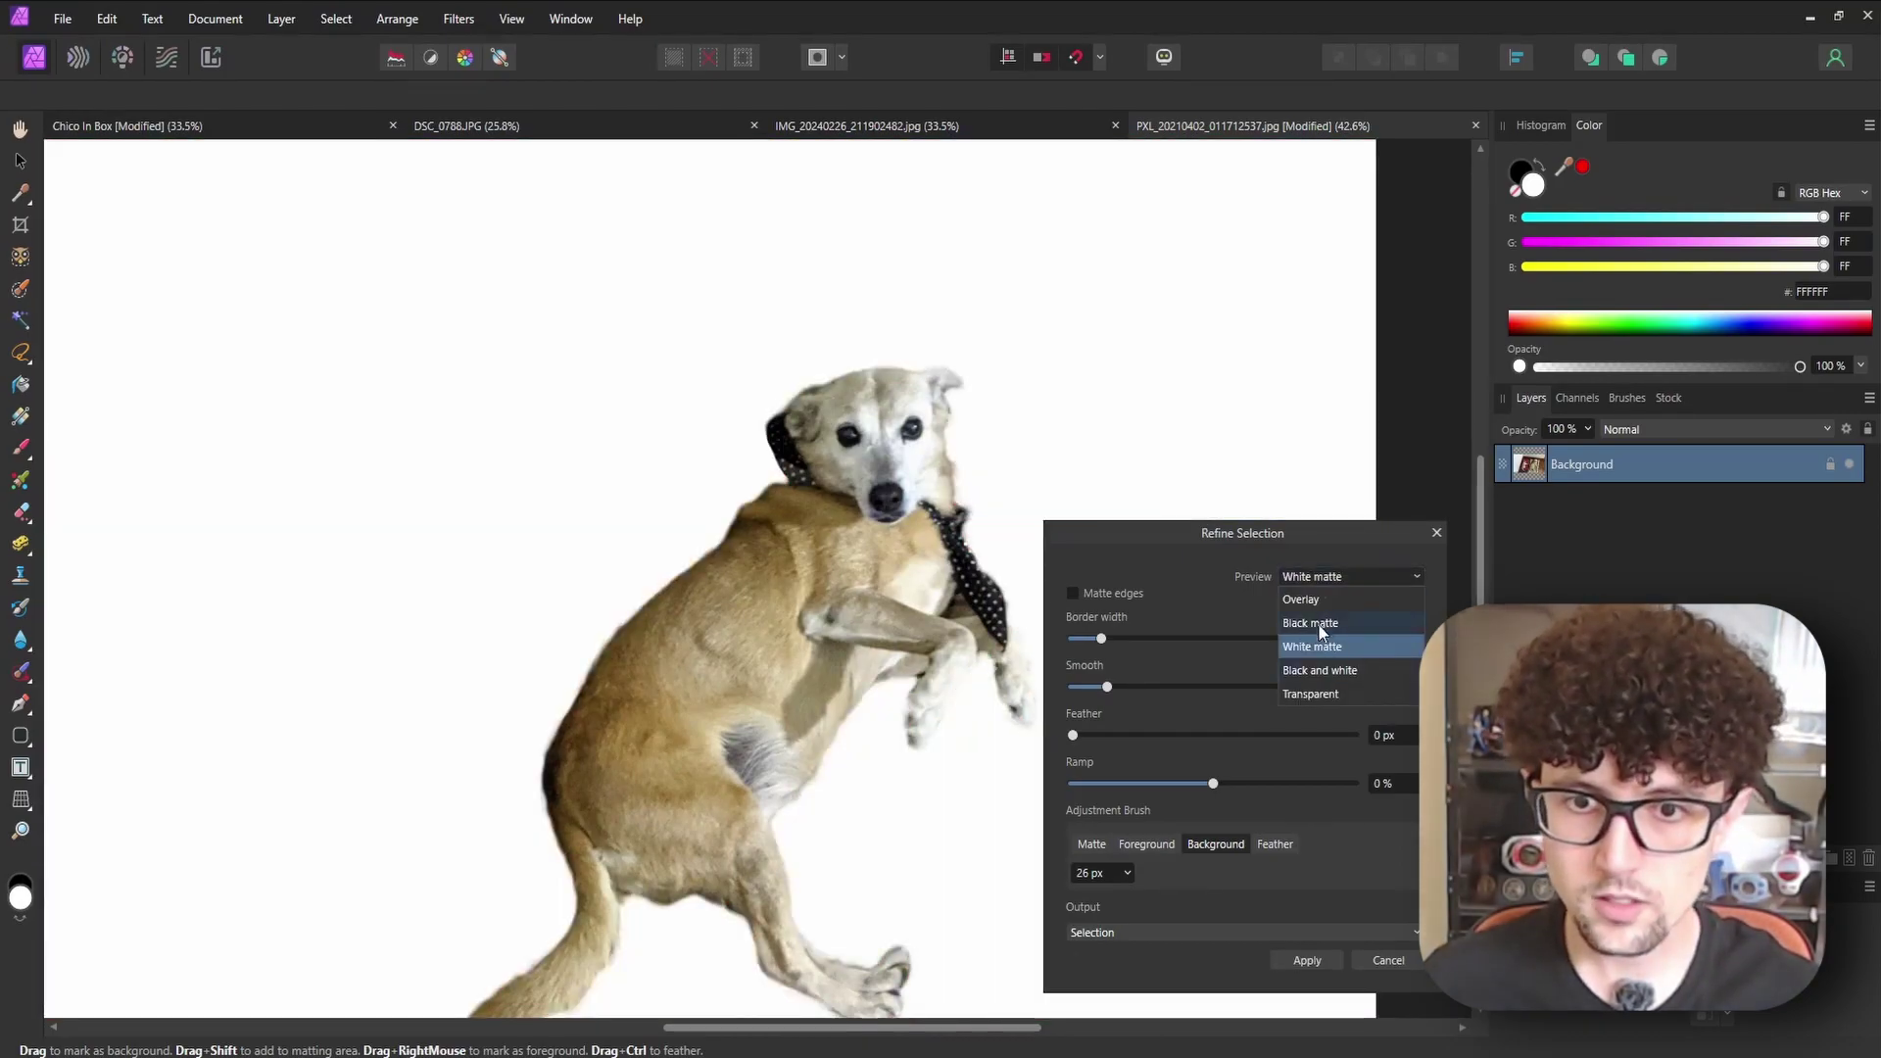
pyautogui.click(1310, 623)
pyautogui.keyDown('ctrl'); pyautogui.scroll(5, 869, 890); pyautogui.keyUp('ctrl')
pyautogui.hscroll(5, 869, 889)
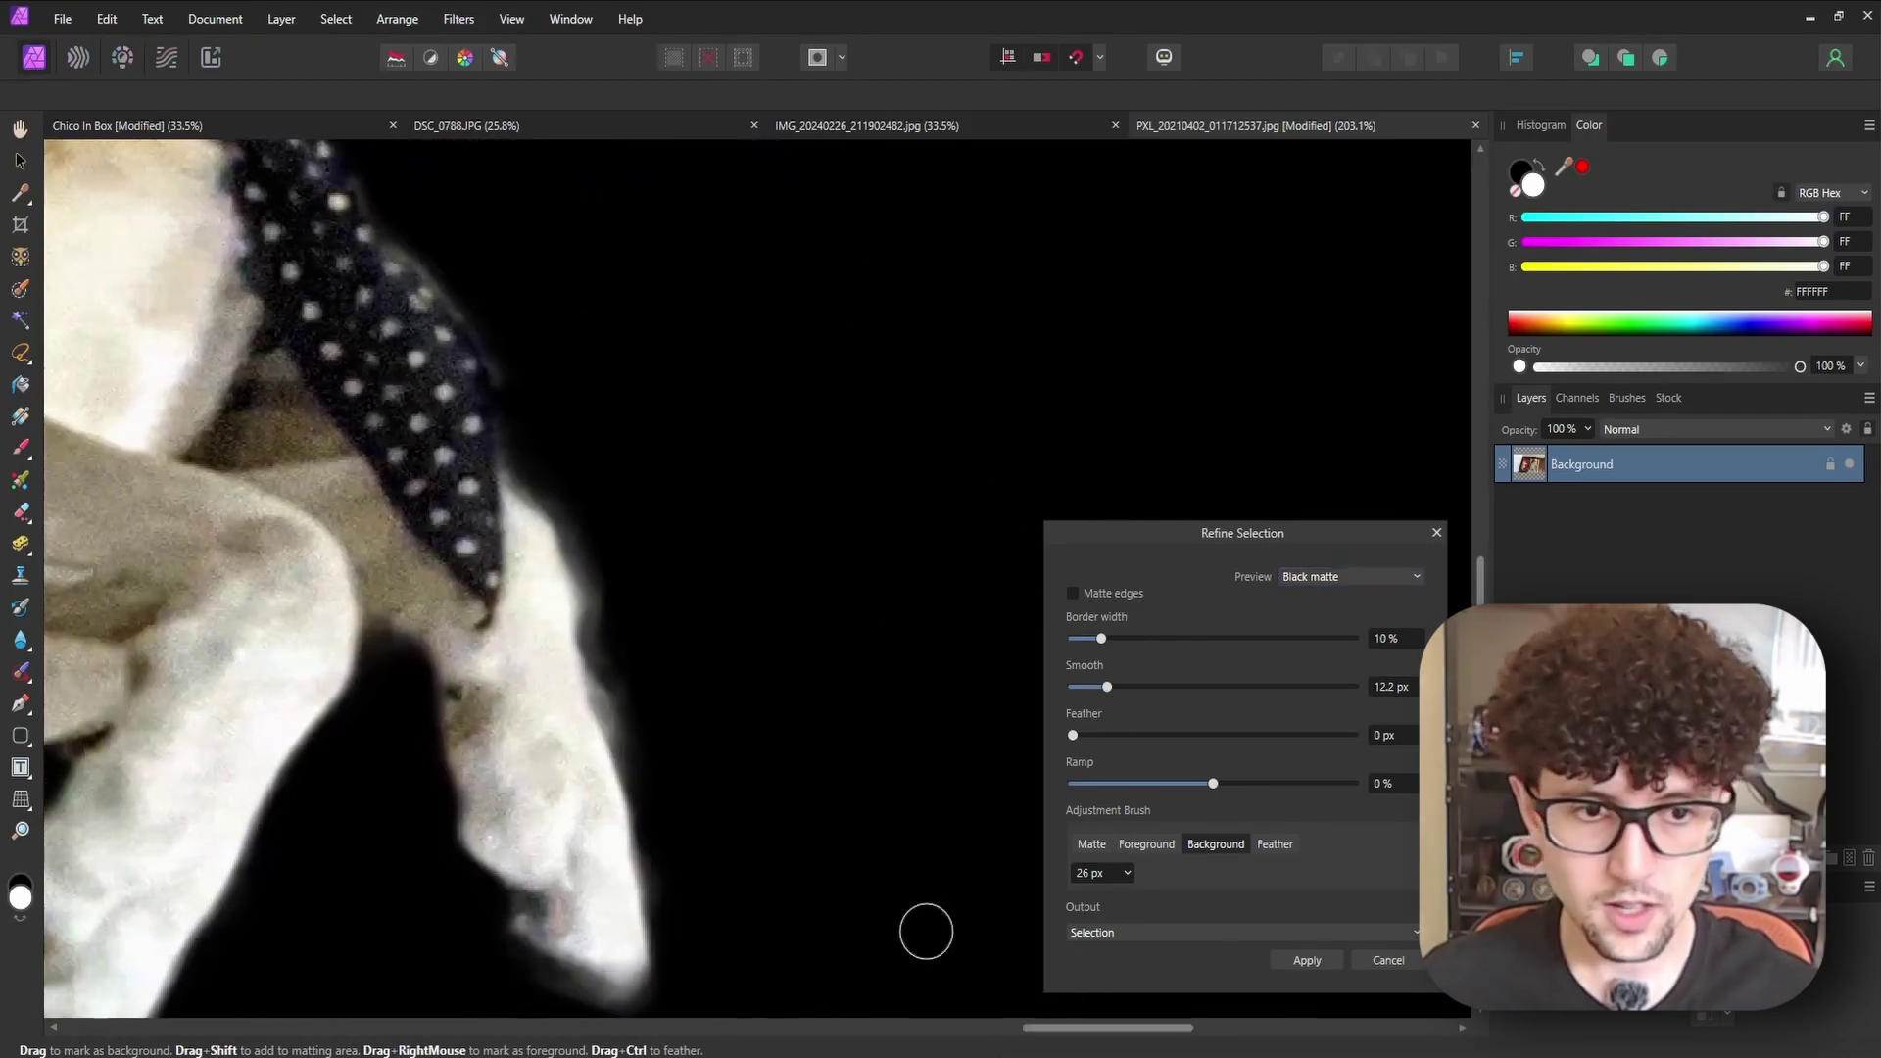
pyautogui.scroll(-1, 783, 832)
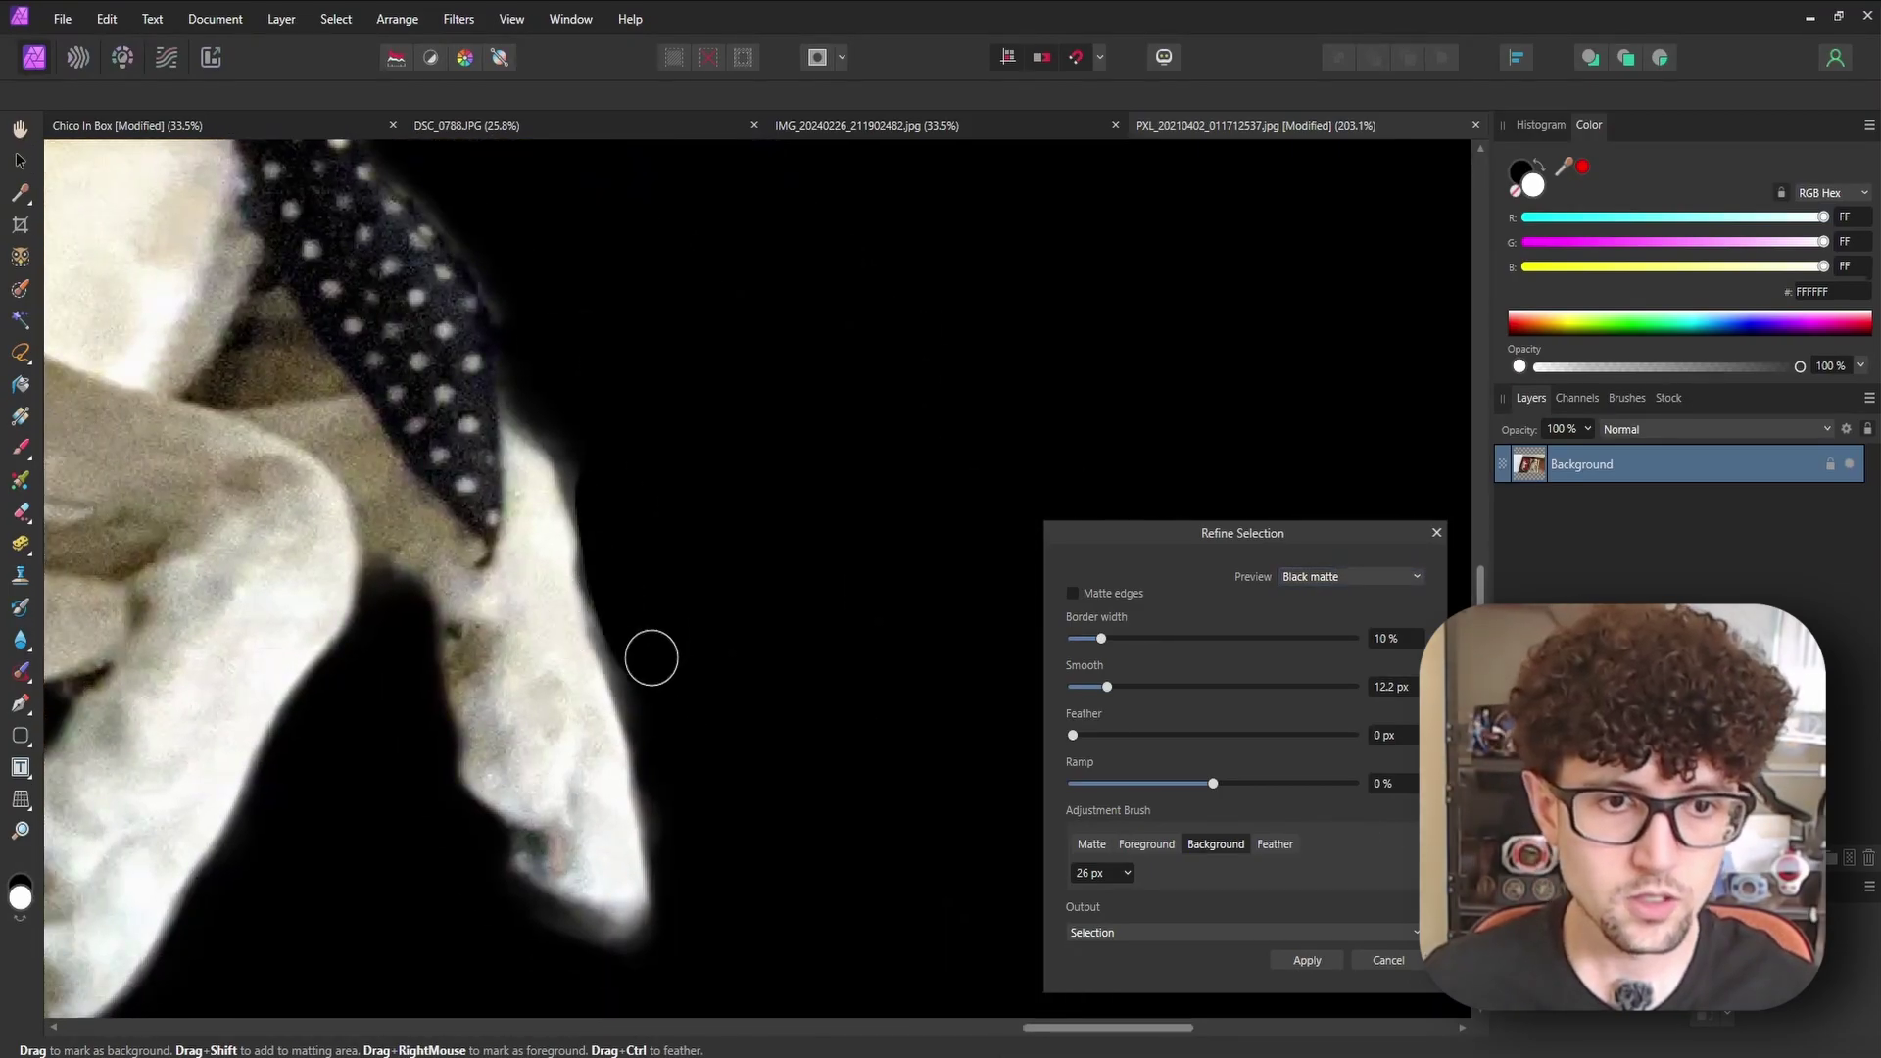
pyautogui.keyDown('ctrl'); pyautogui.scroll(-5, 654, 658); pyautogui.keyUp('ctrl')
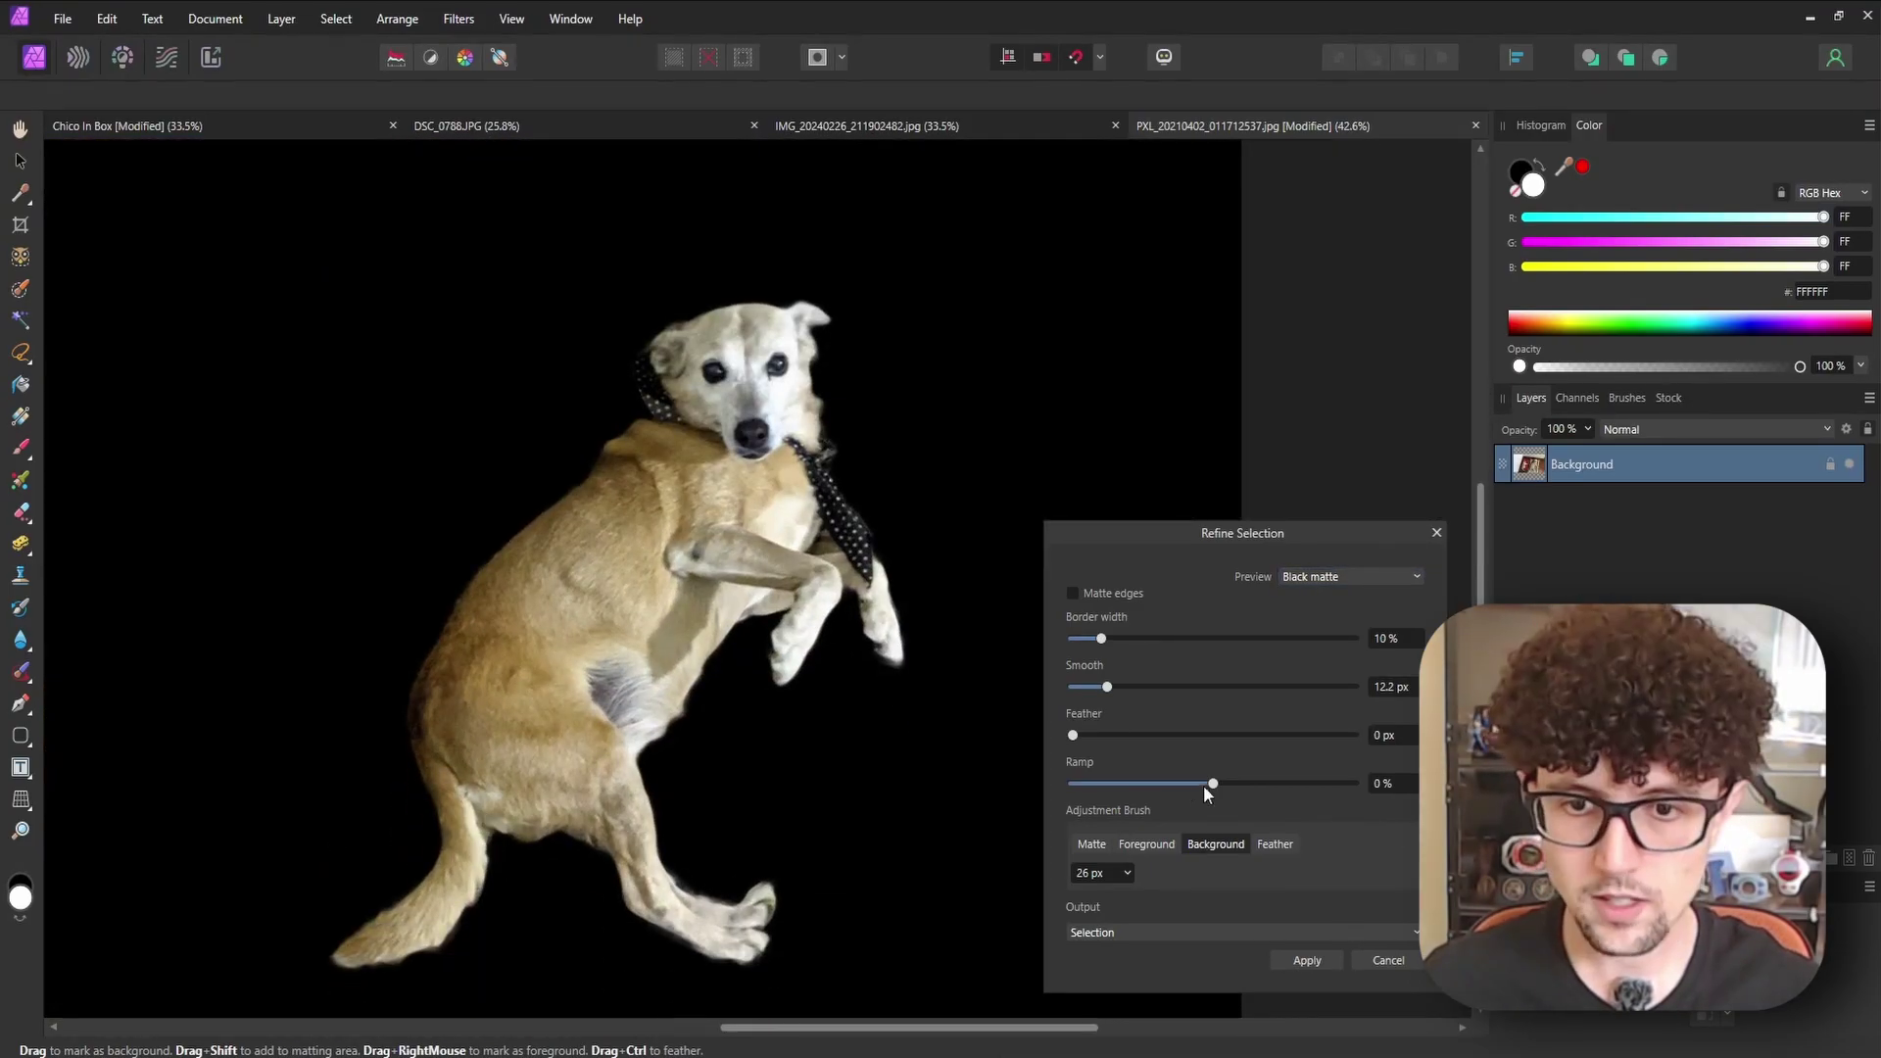
pyautogui.moveTo(1214, 783); pyautogui.dragTo(1204, 785)
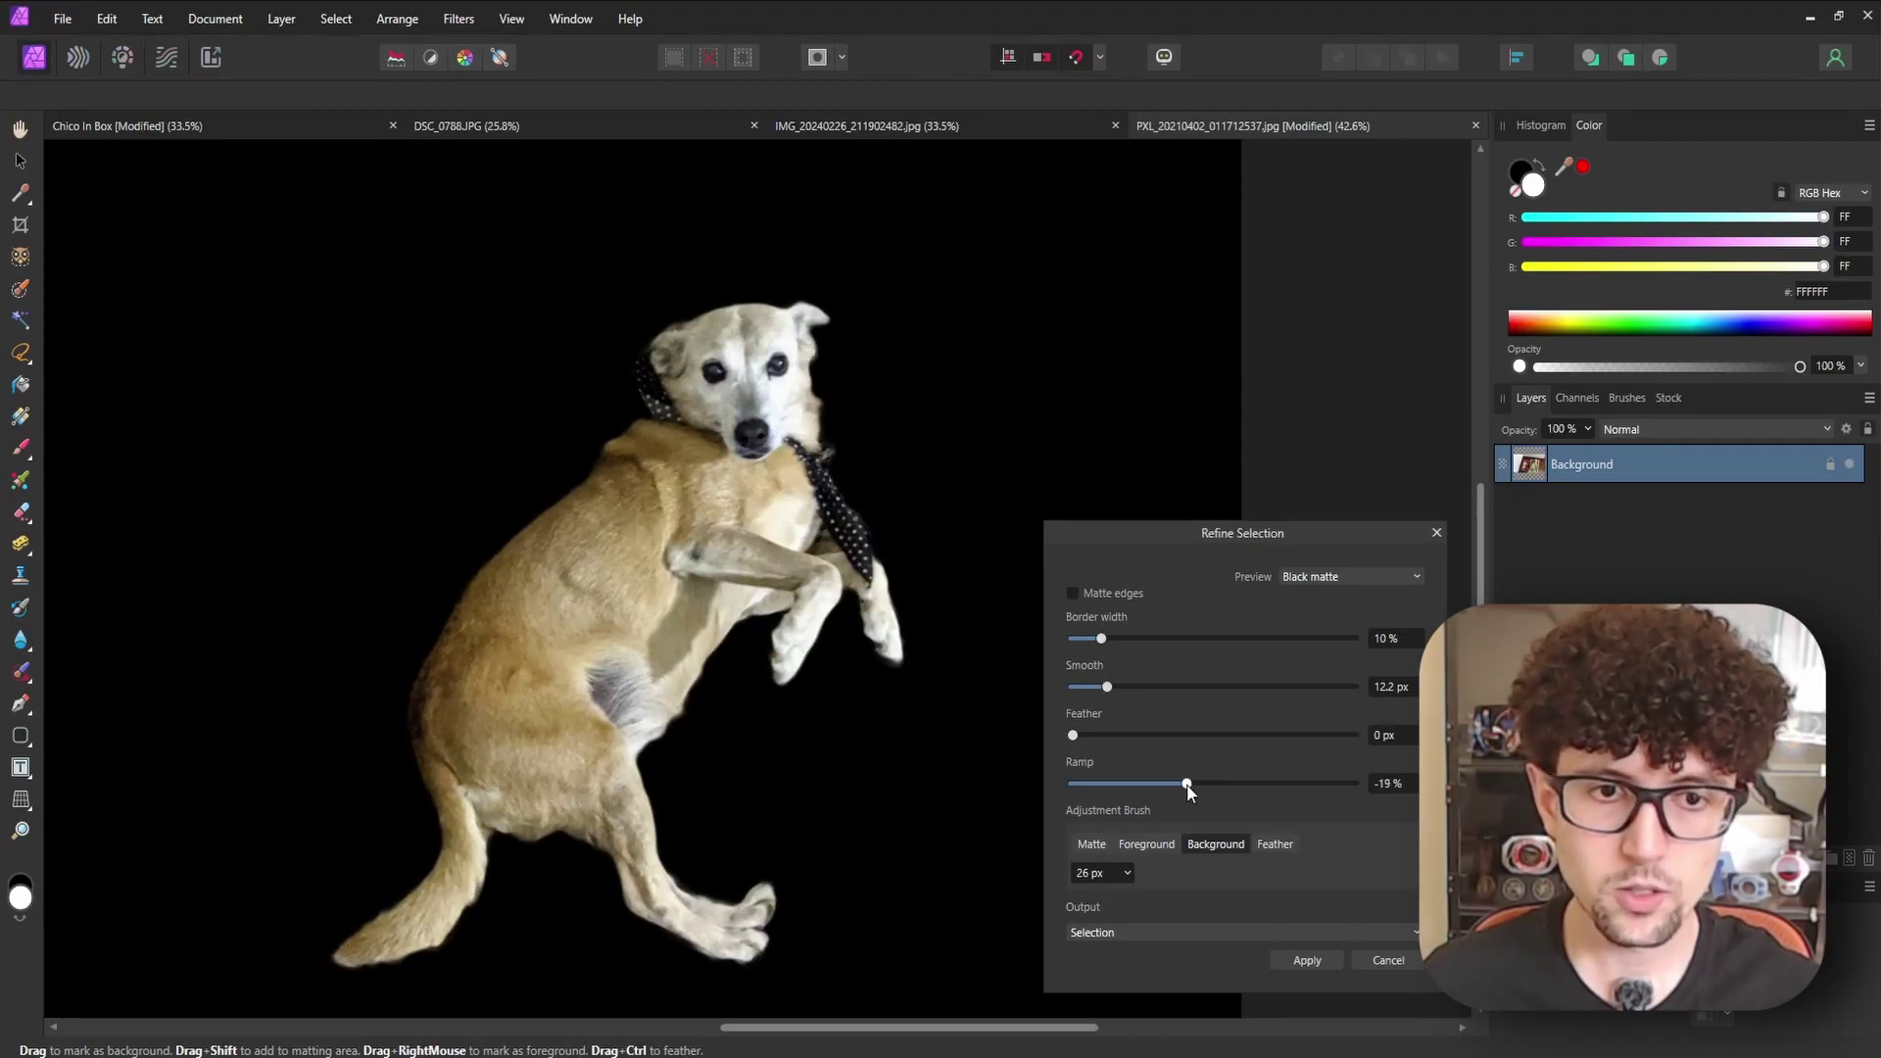
pyautogui.keyDown('ctrl'); pyautogui.scroll(-2, 637, 641); pyautogui.keyUp('ctrl')
# Apply the refined selection, copy the dog to its own layer, and export it
pyautogui.press('Return')
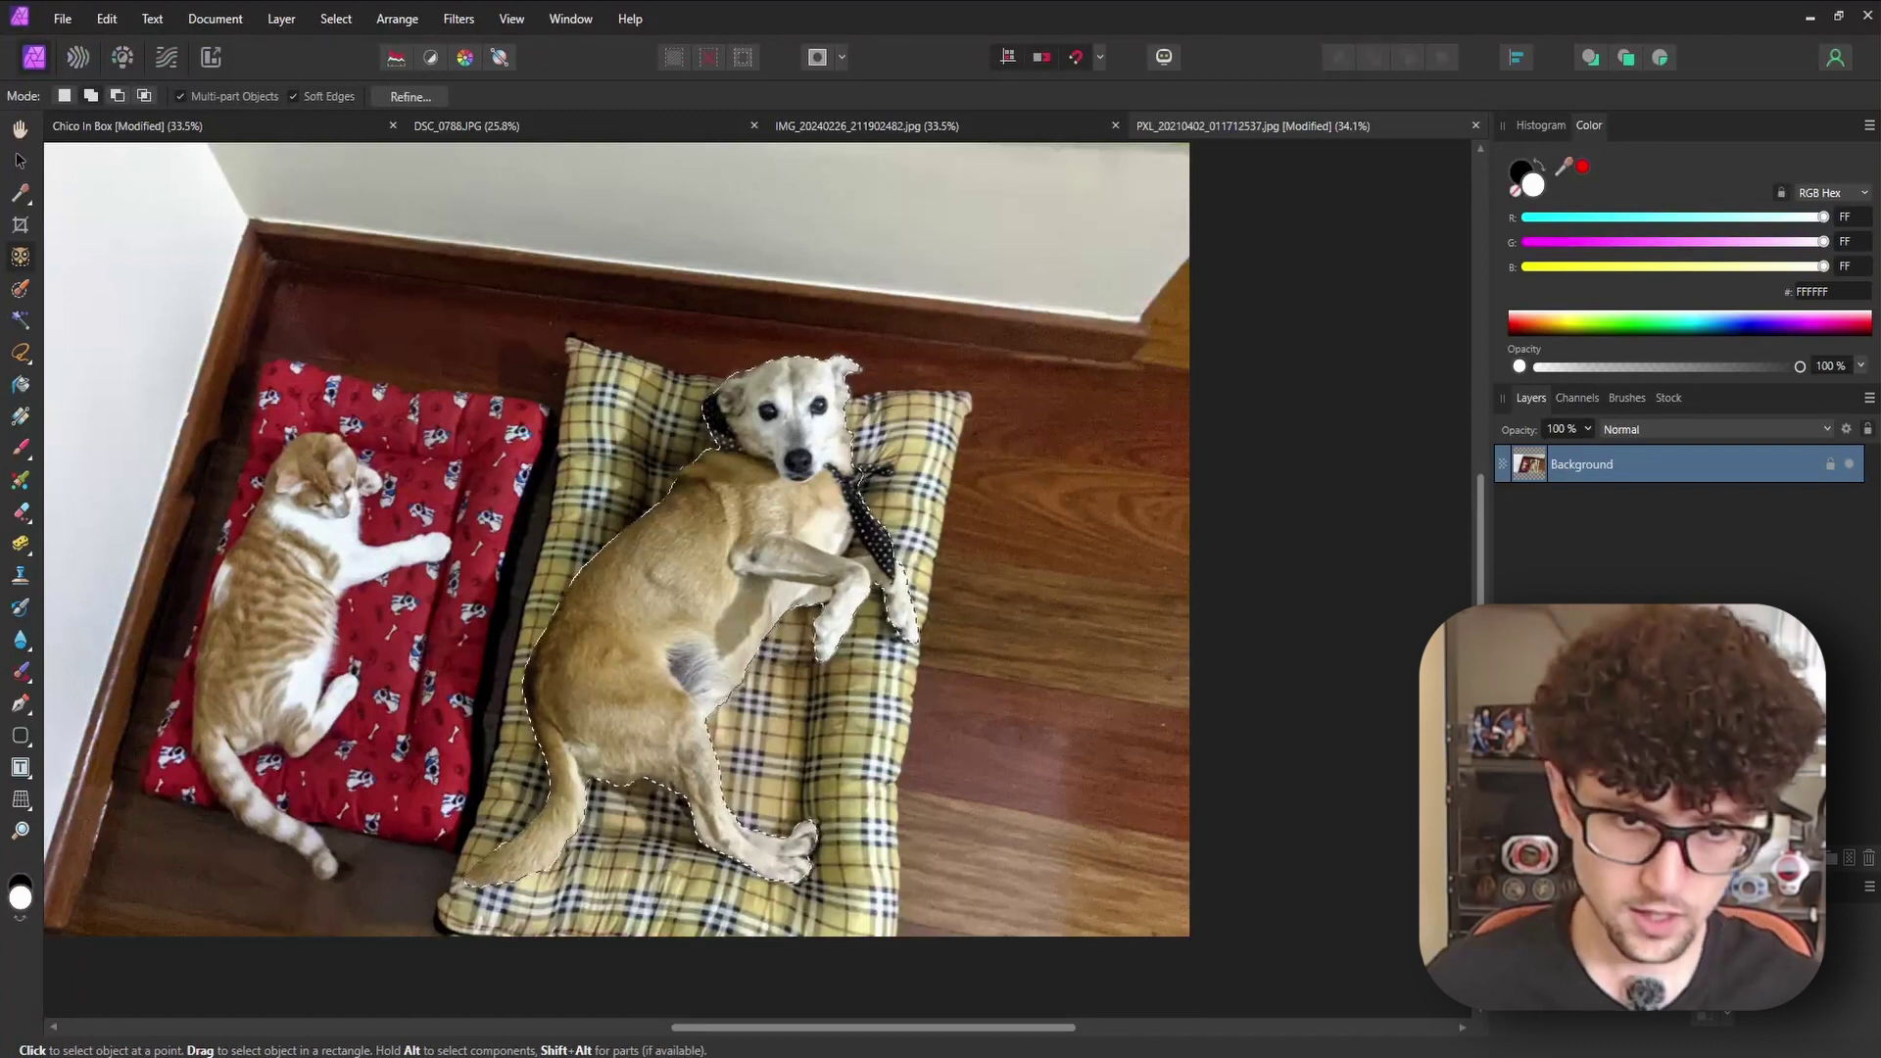
pyautogui.hotkey('ctrl', 'j')
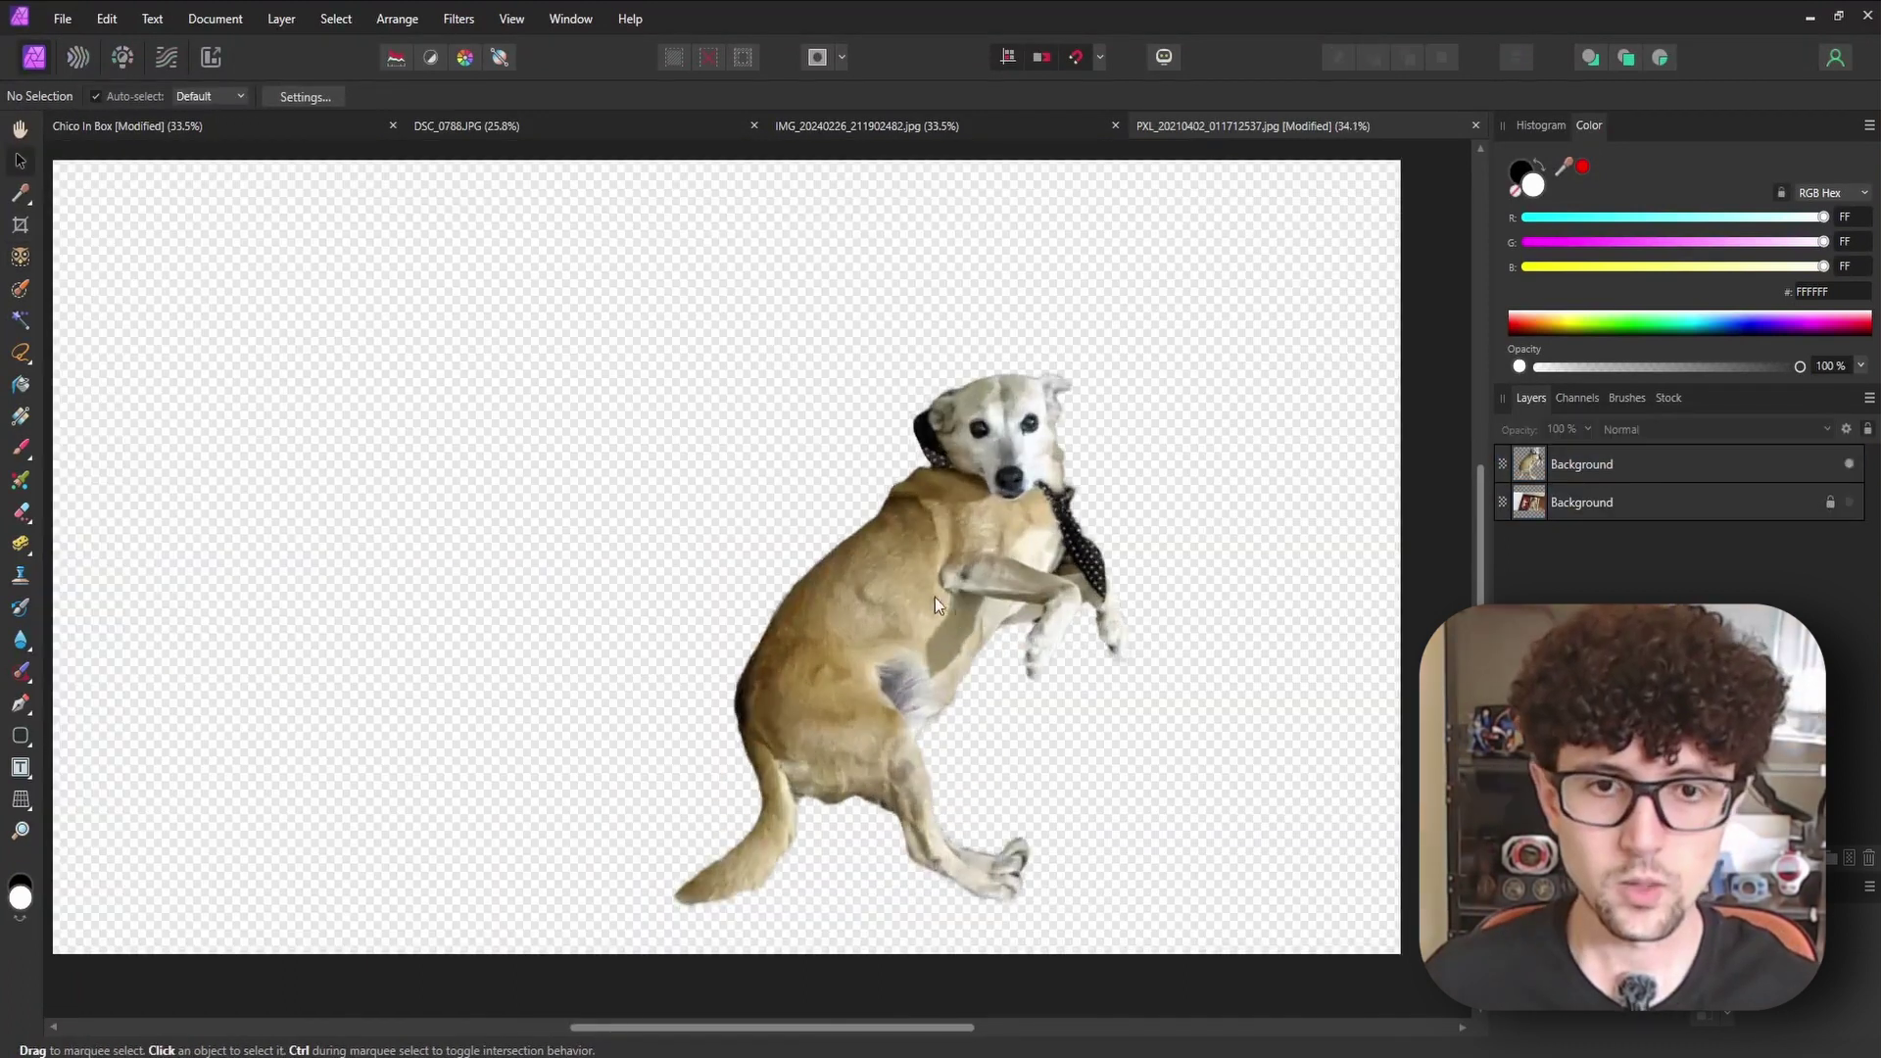
pyautogui.click(935, 596)
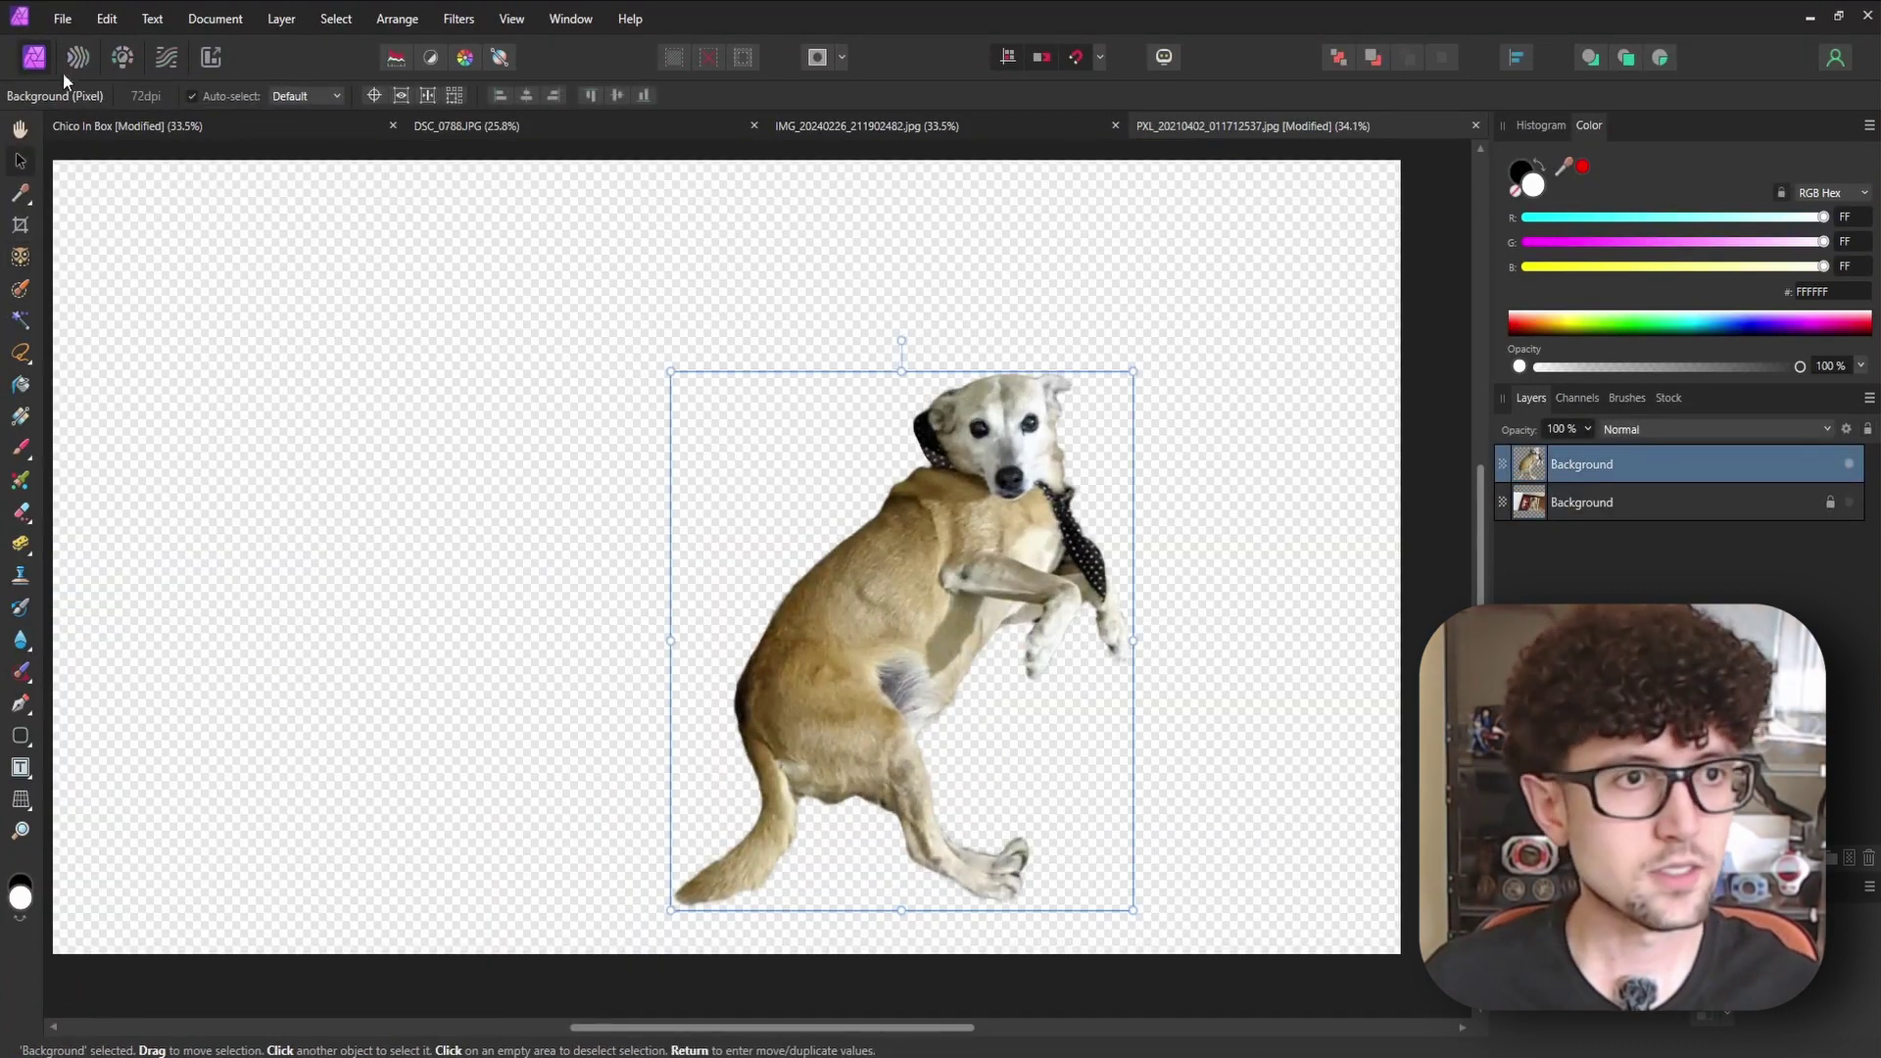
pyautogui.click(64, 18)
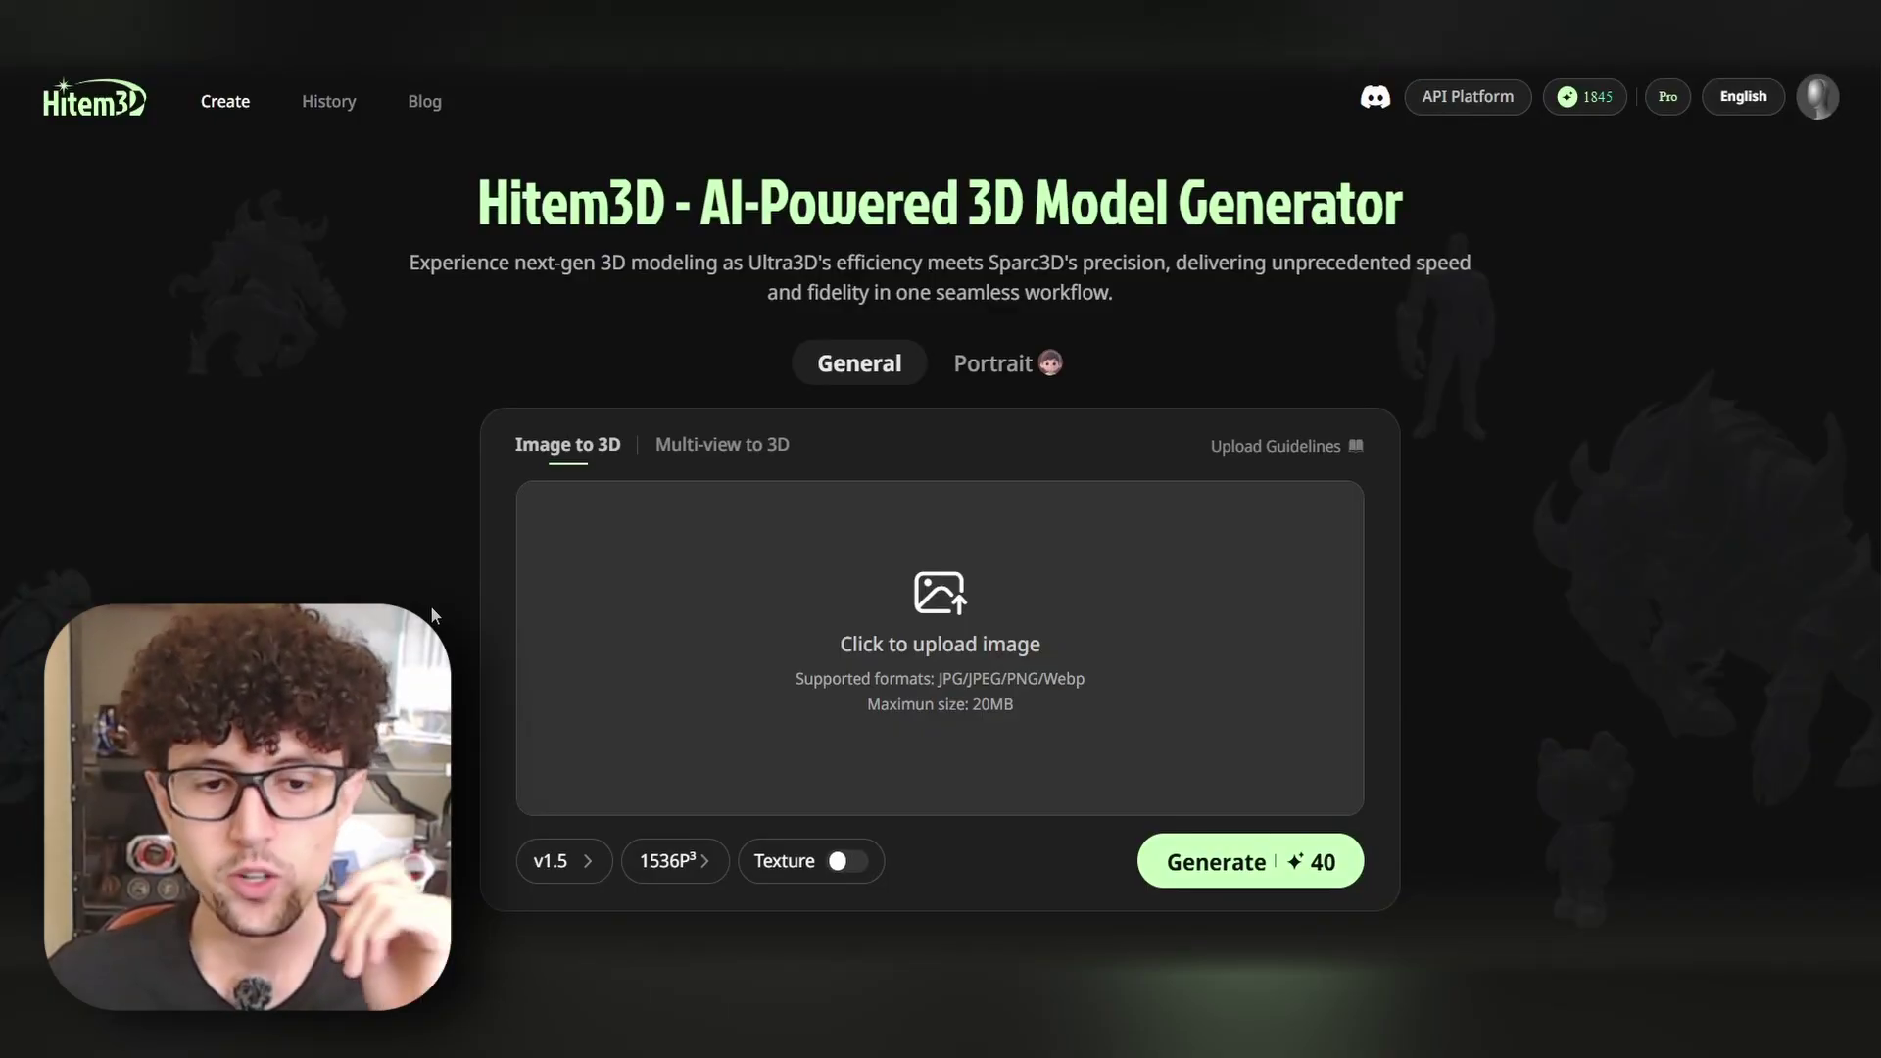
# Set resolution to 1536P³pro, upload the dog cut-out, and generate its 3D model
pyautogui.click(704, 872)
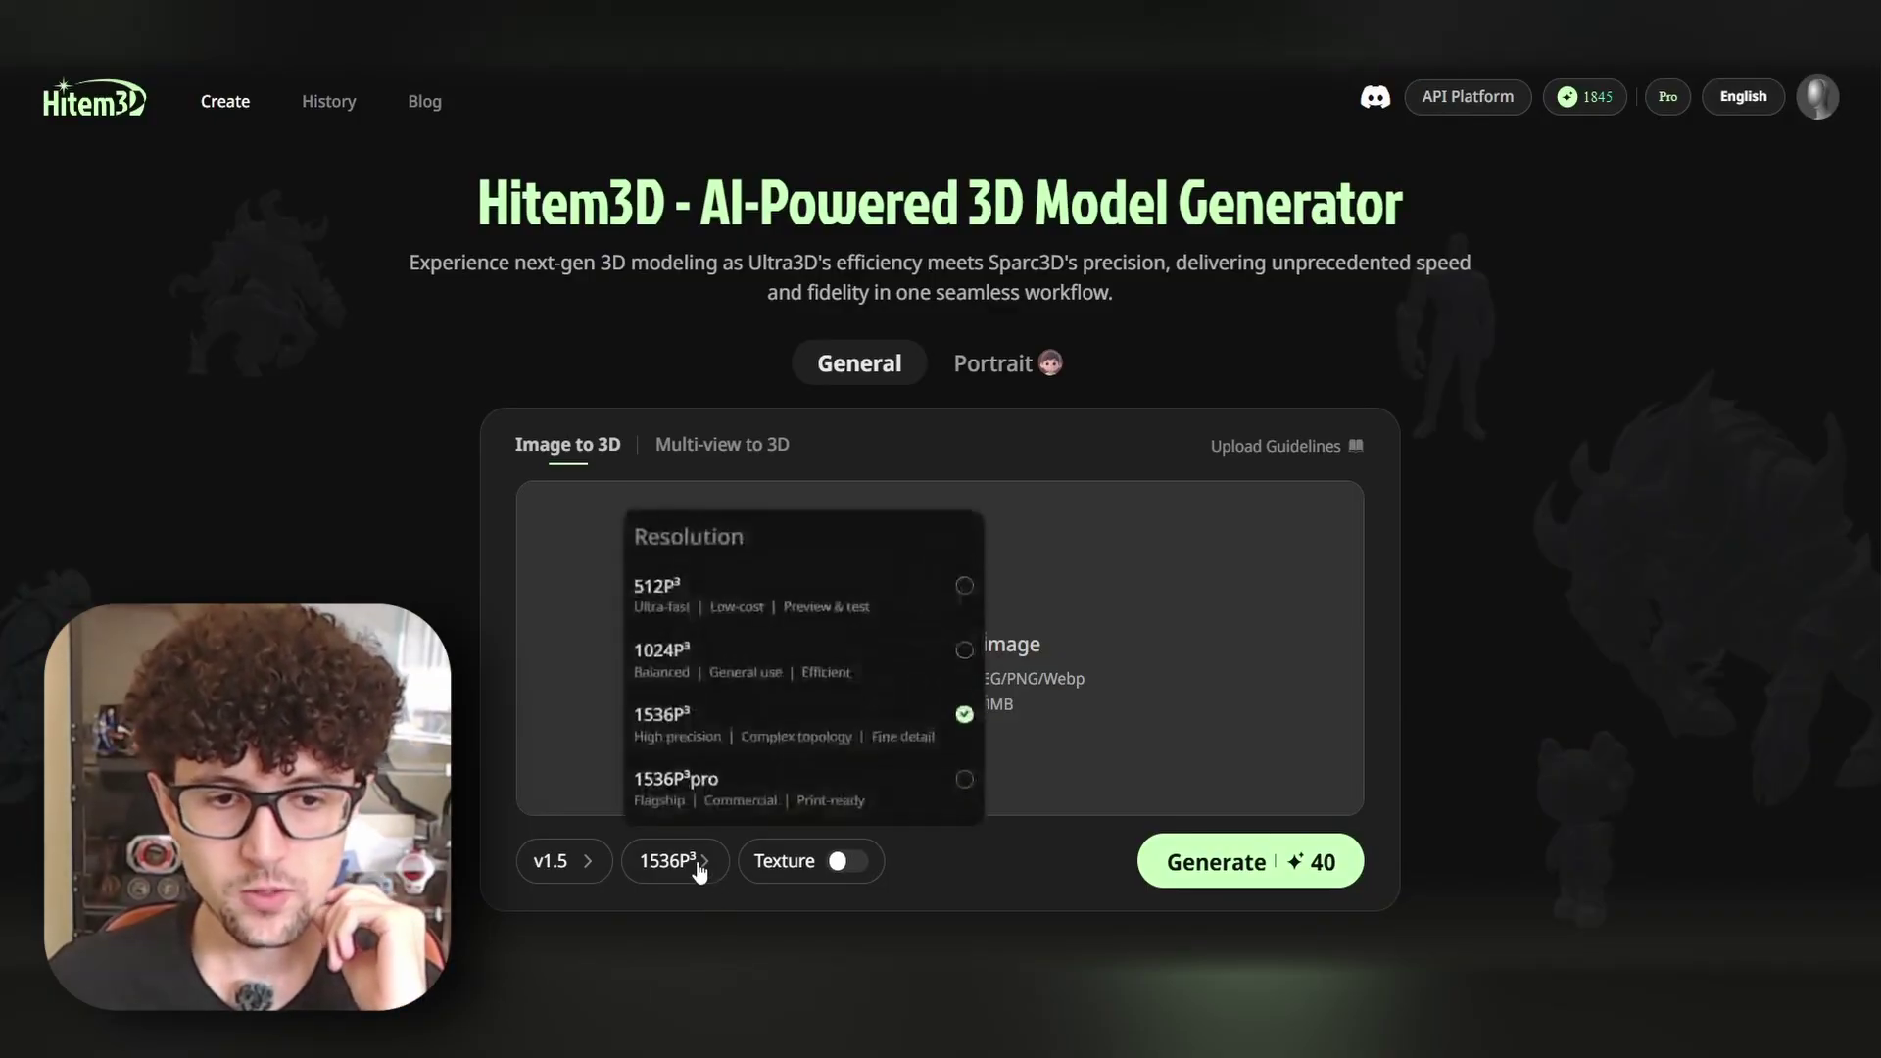
pyautogui.click(964, 783)
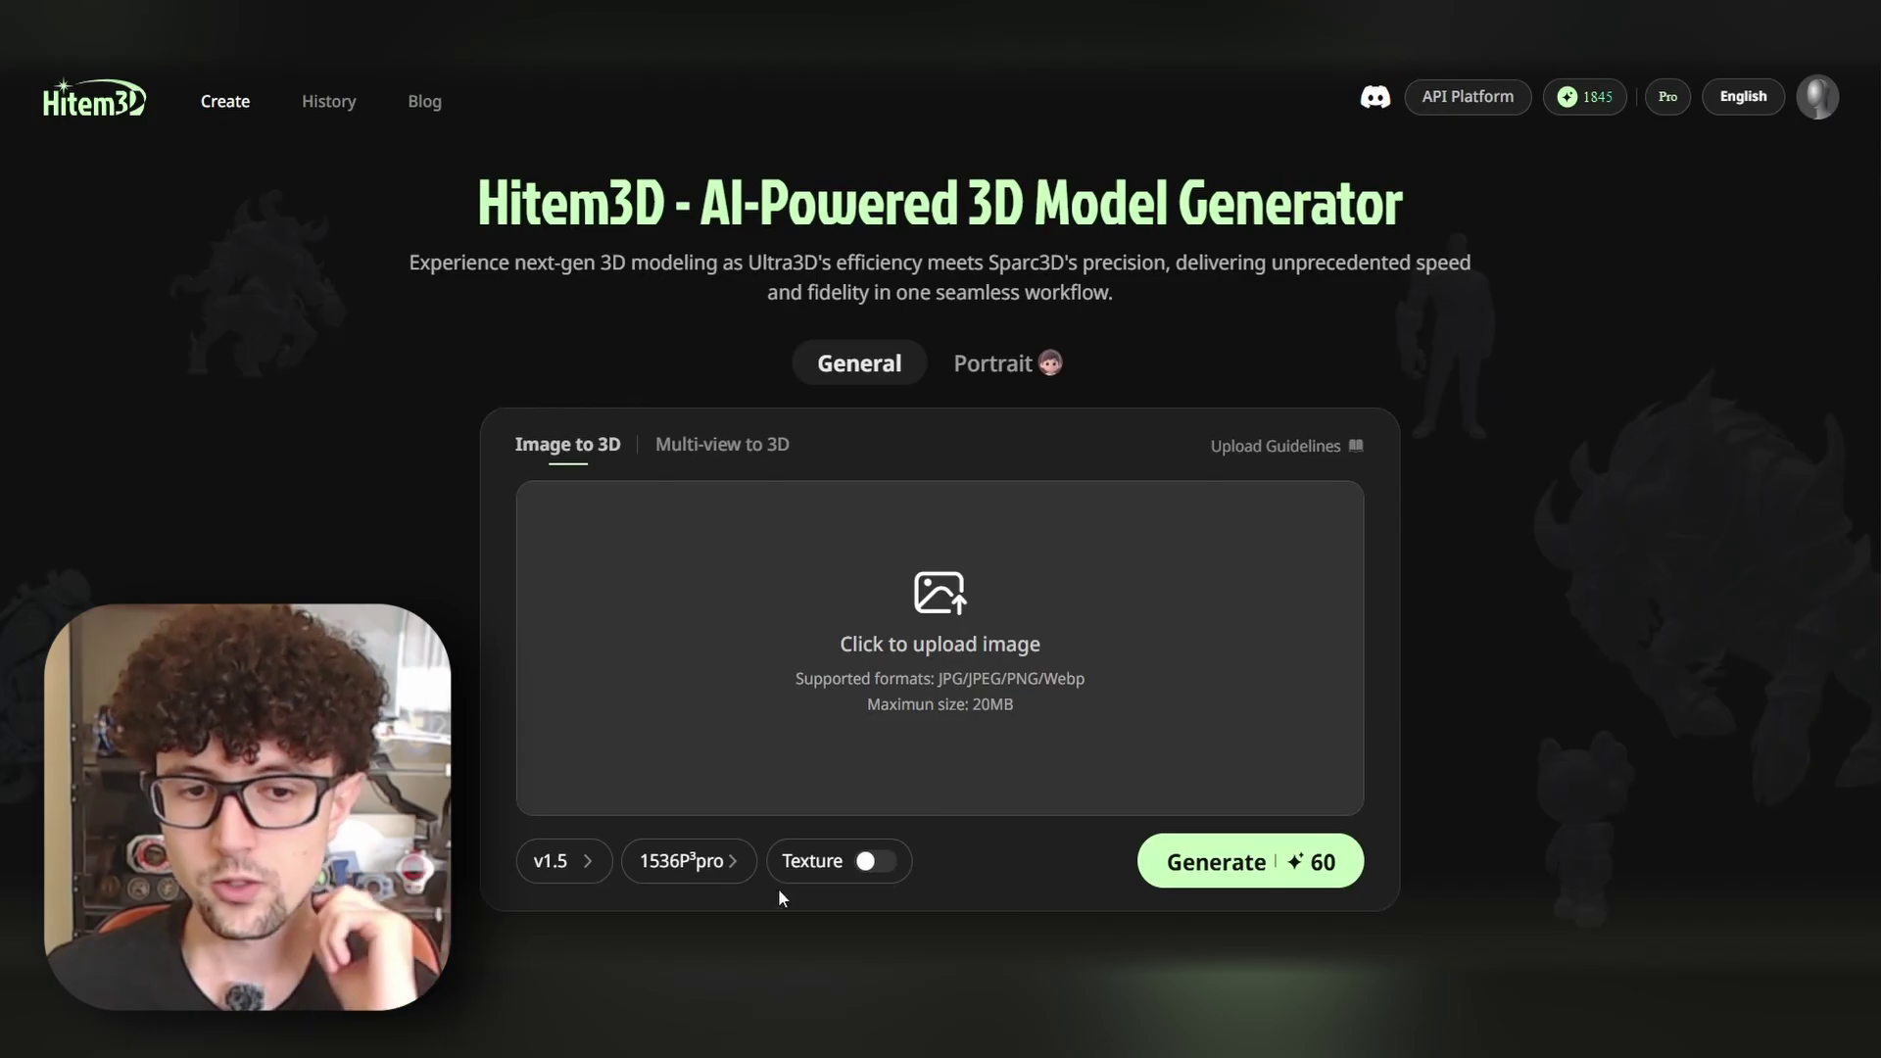
pyautogui.click(931, 655)
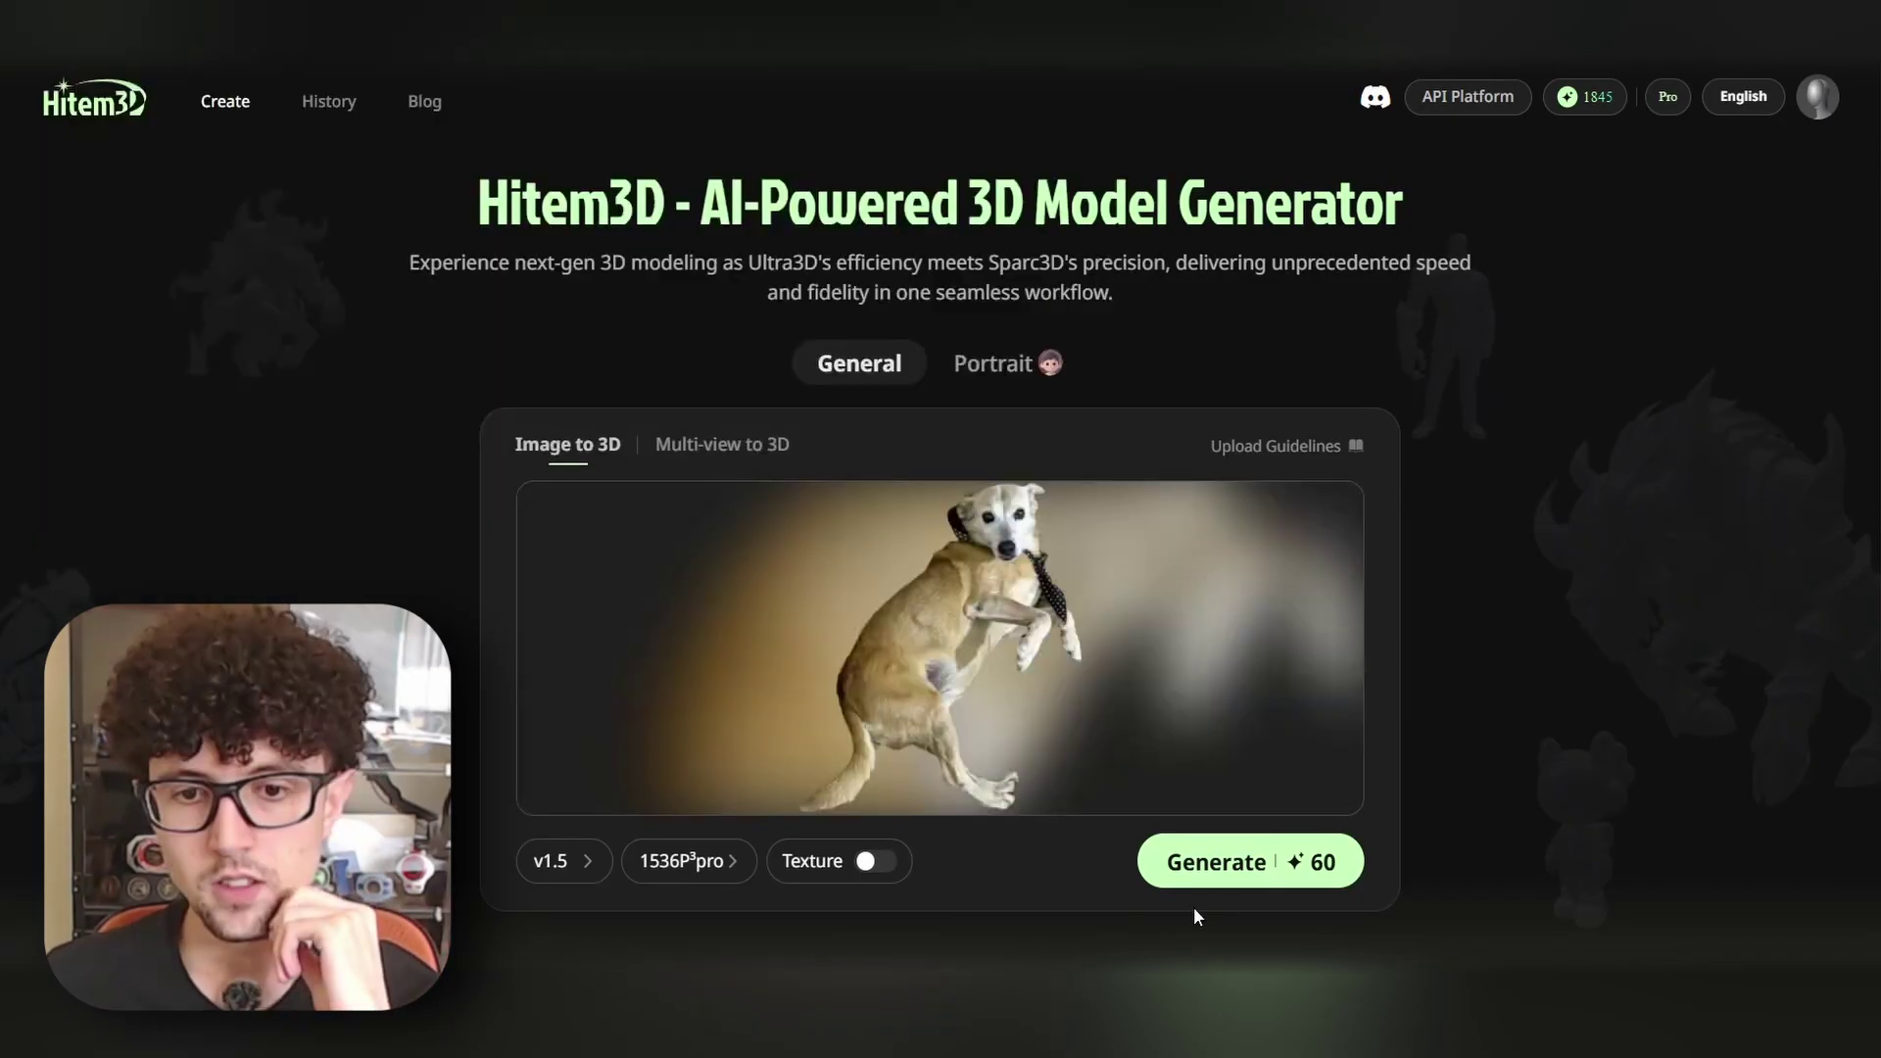
pyautogui.click(1237, 862)
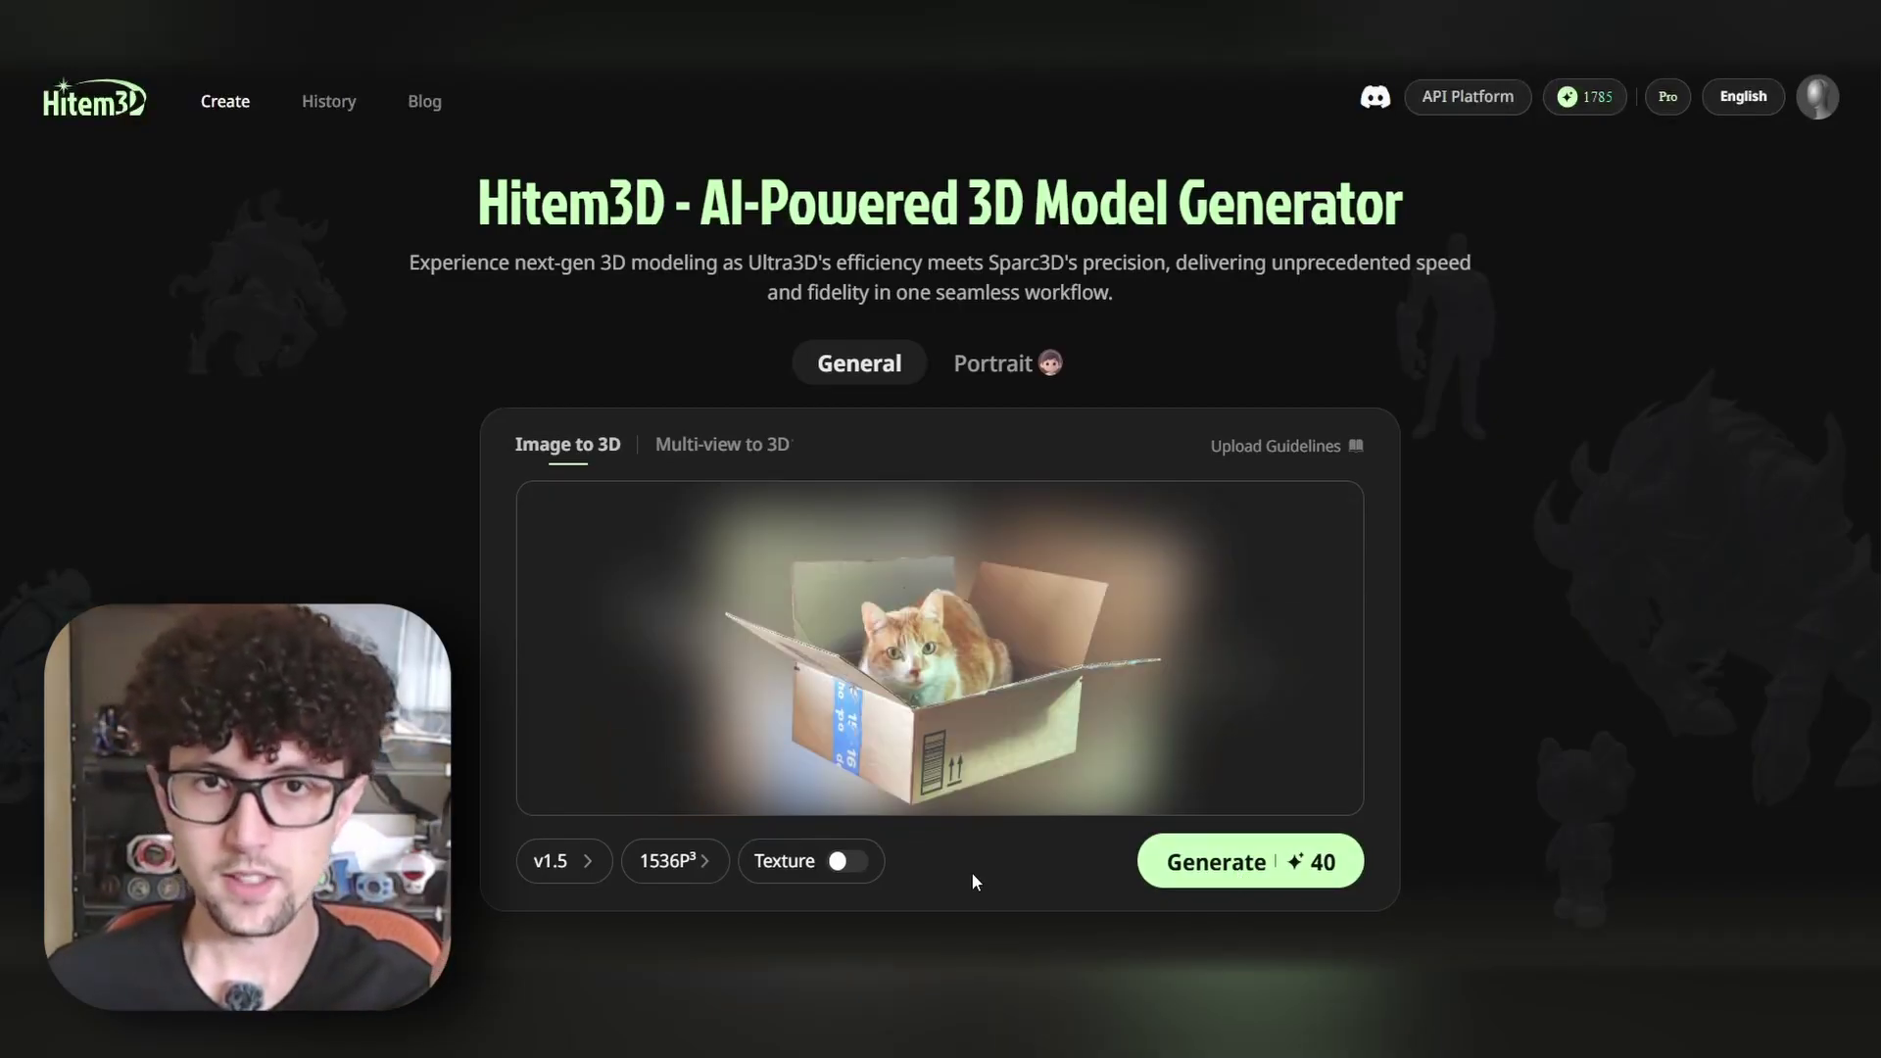
# Set the cat-in-box model's resolution to 1536P³pro and start generating it
pyautogui.click(681, 864)
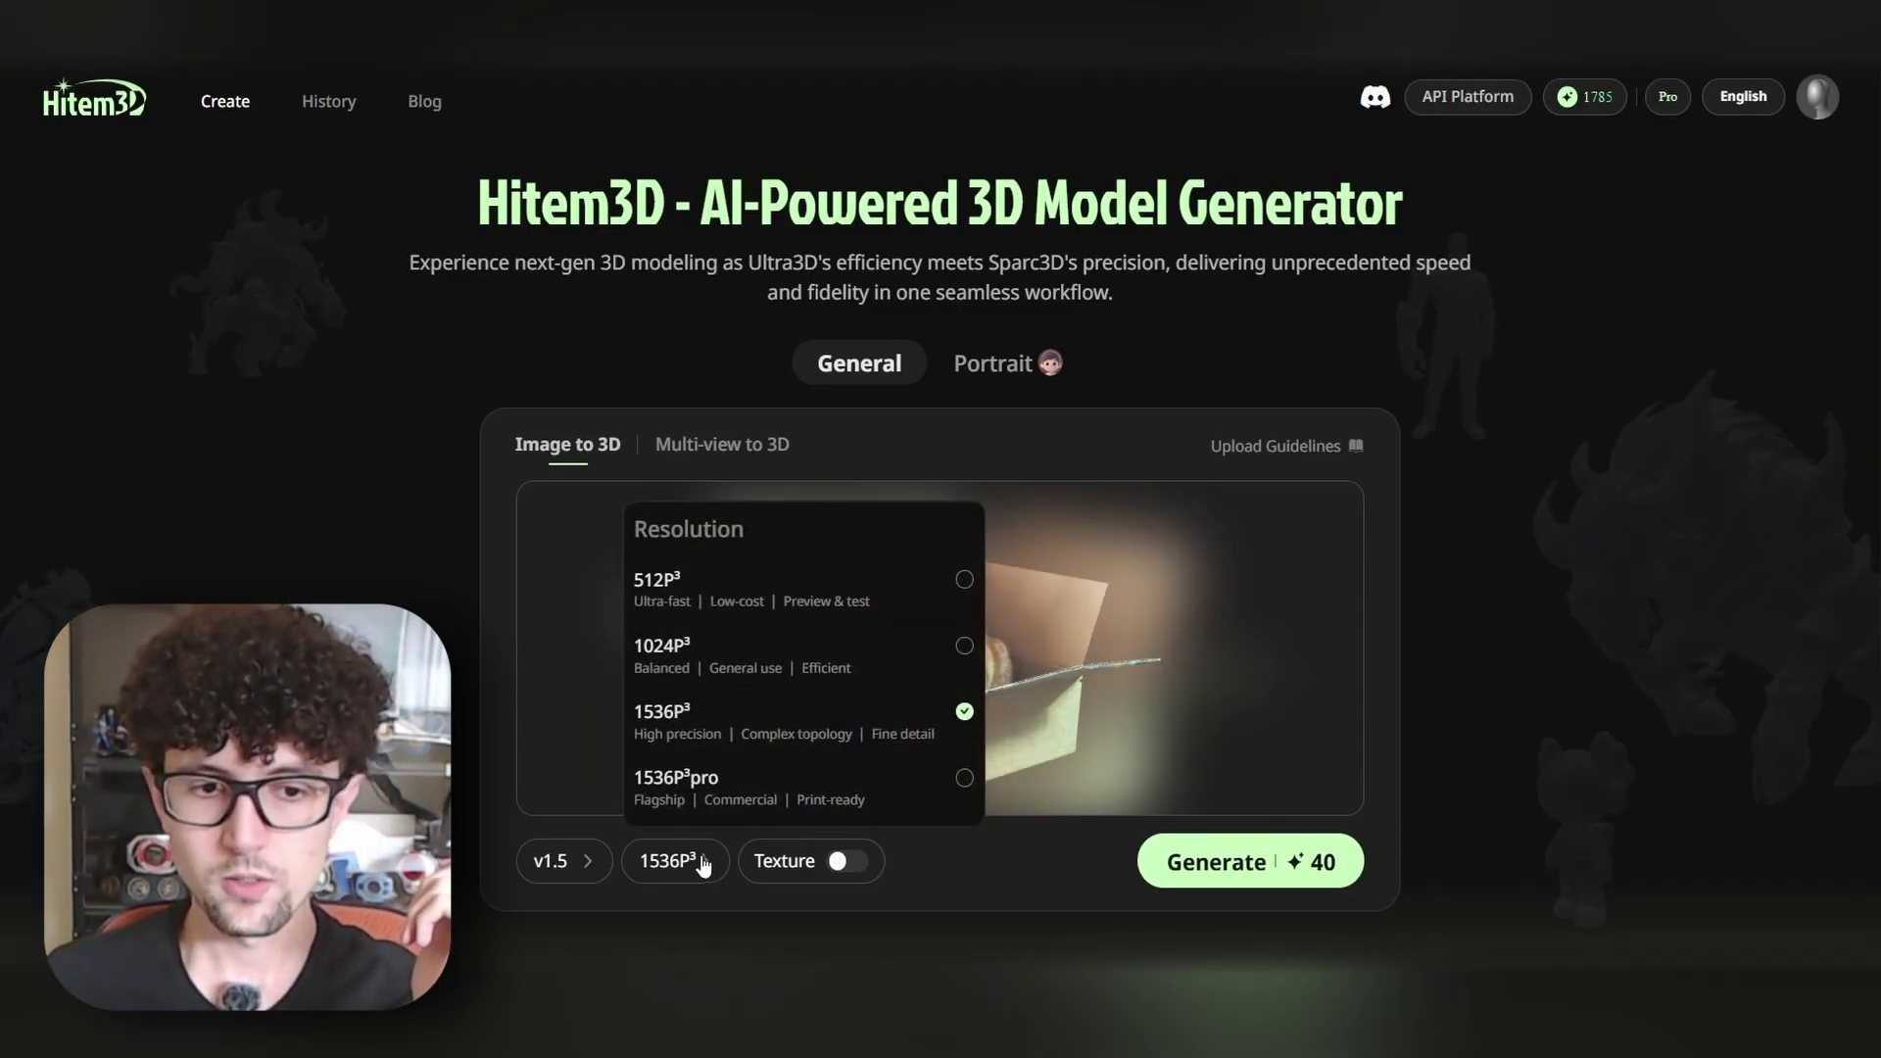
pyautogui.click(754, 792)
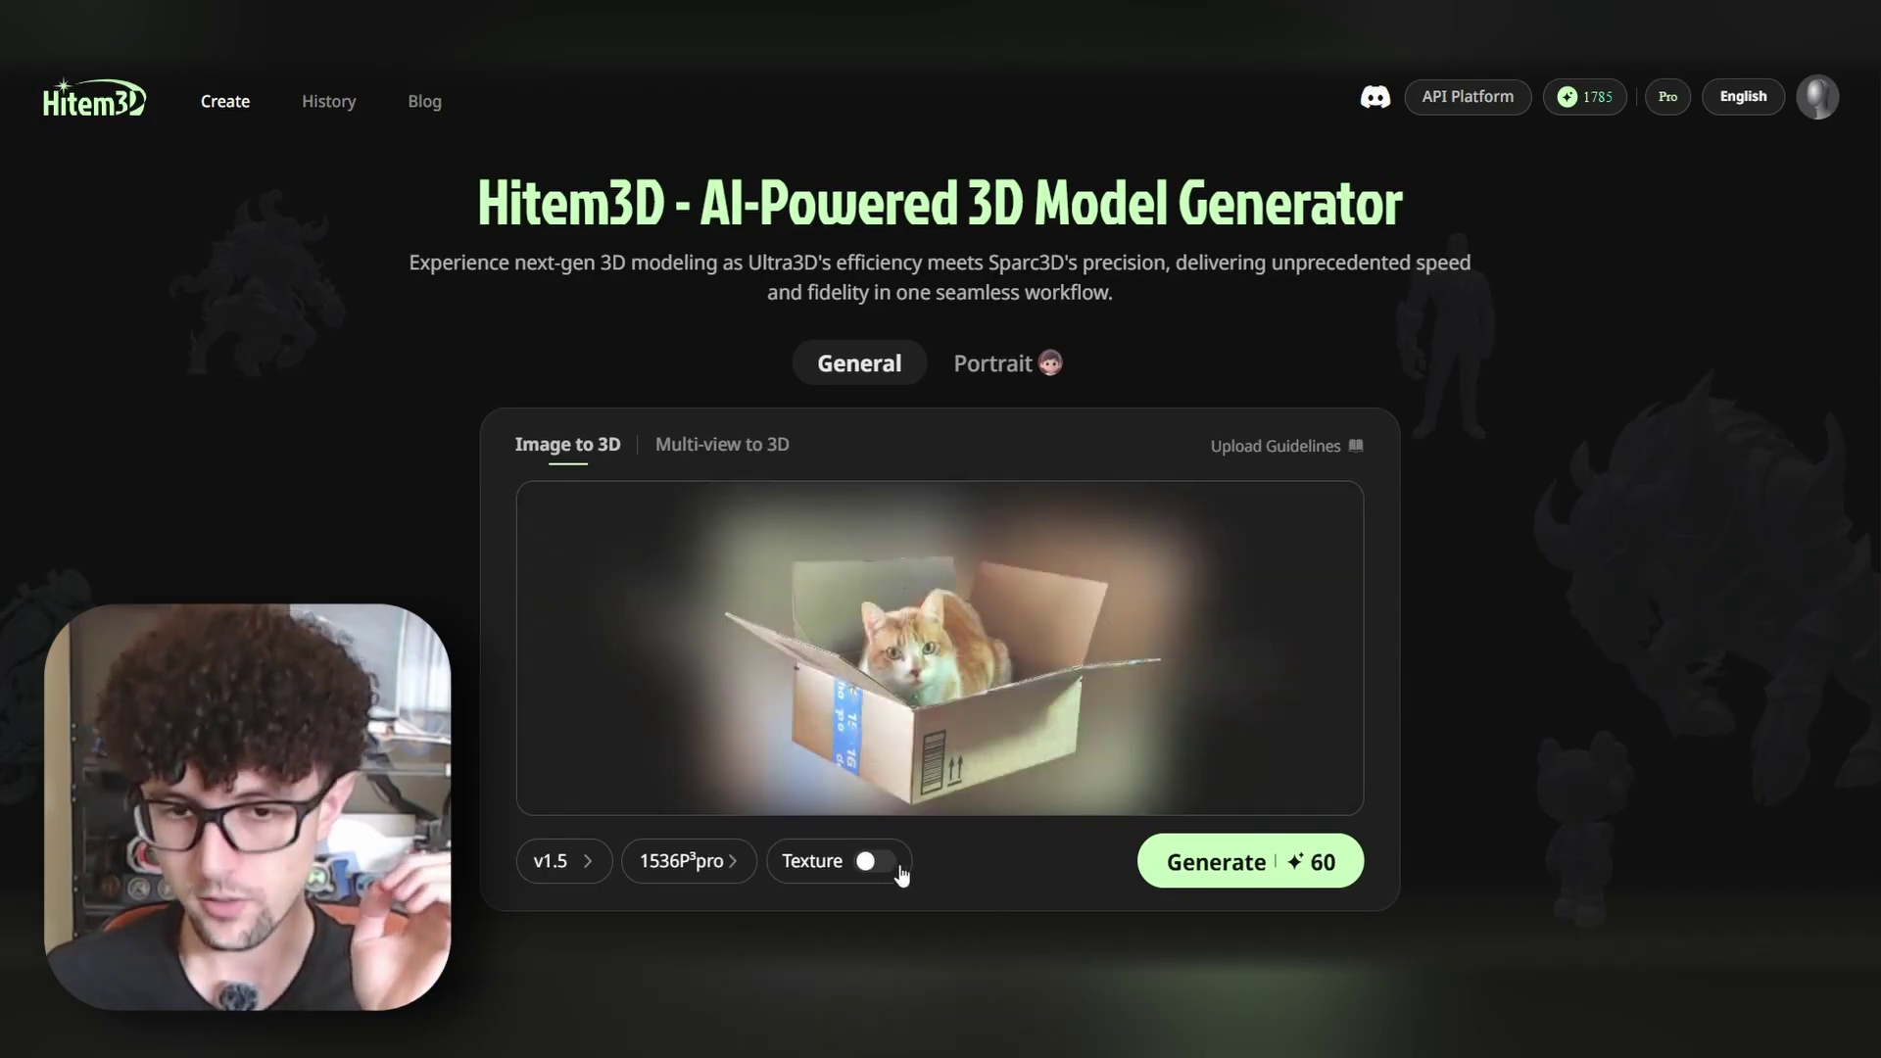
pyautogui.click(1217, 862)
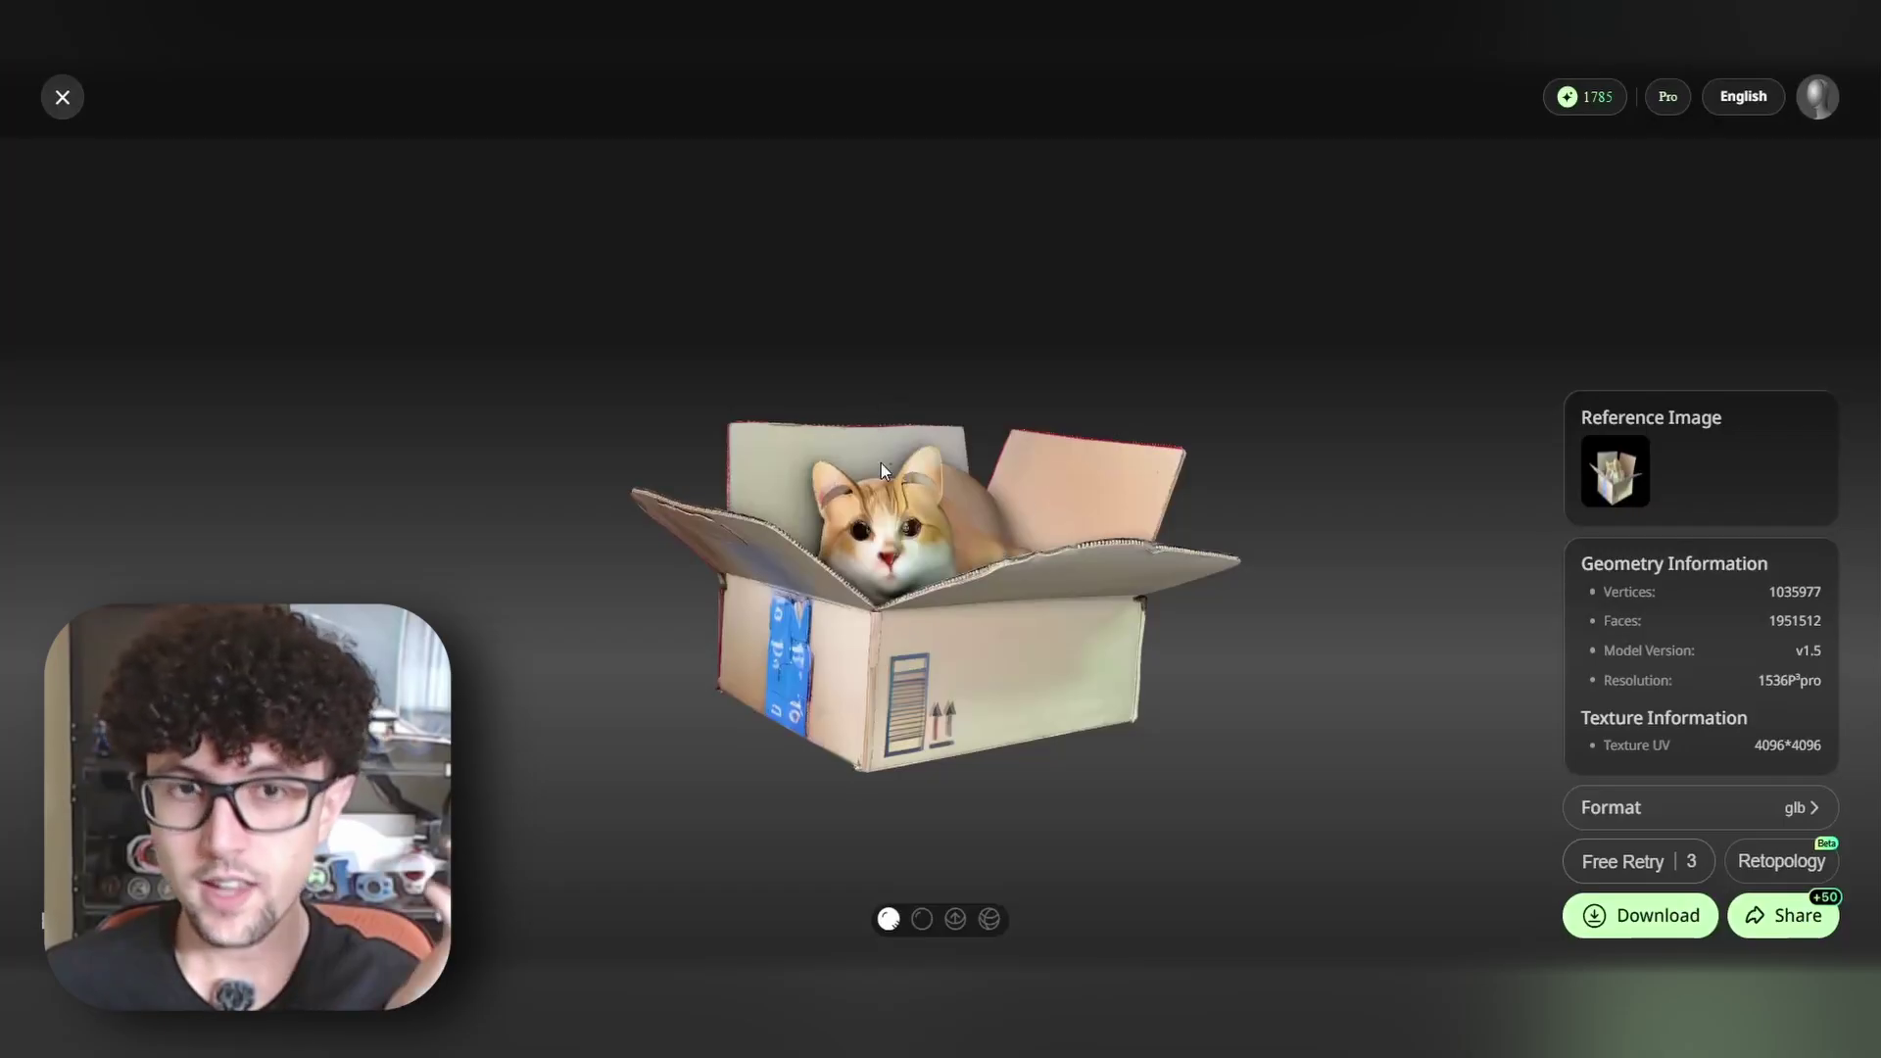
pyautogui.scroll(5, 816, 519)
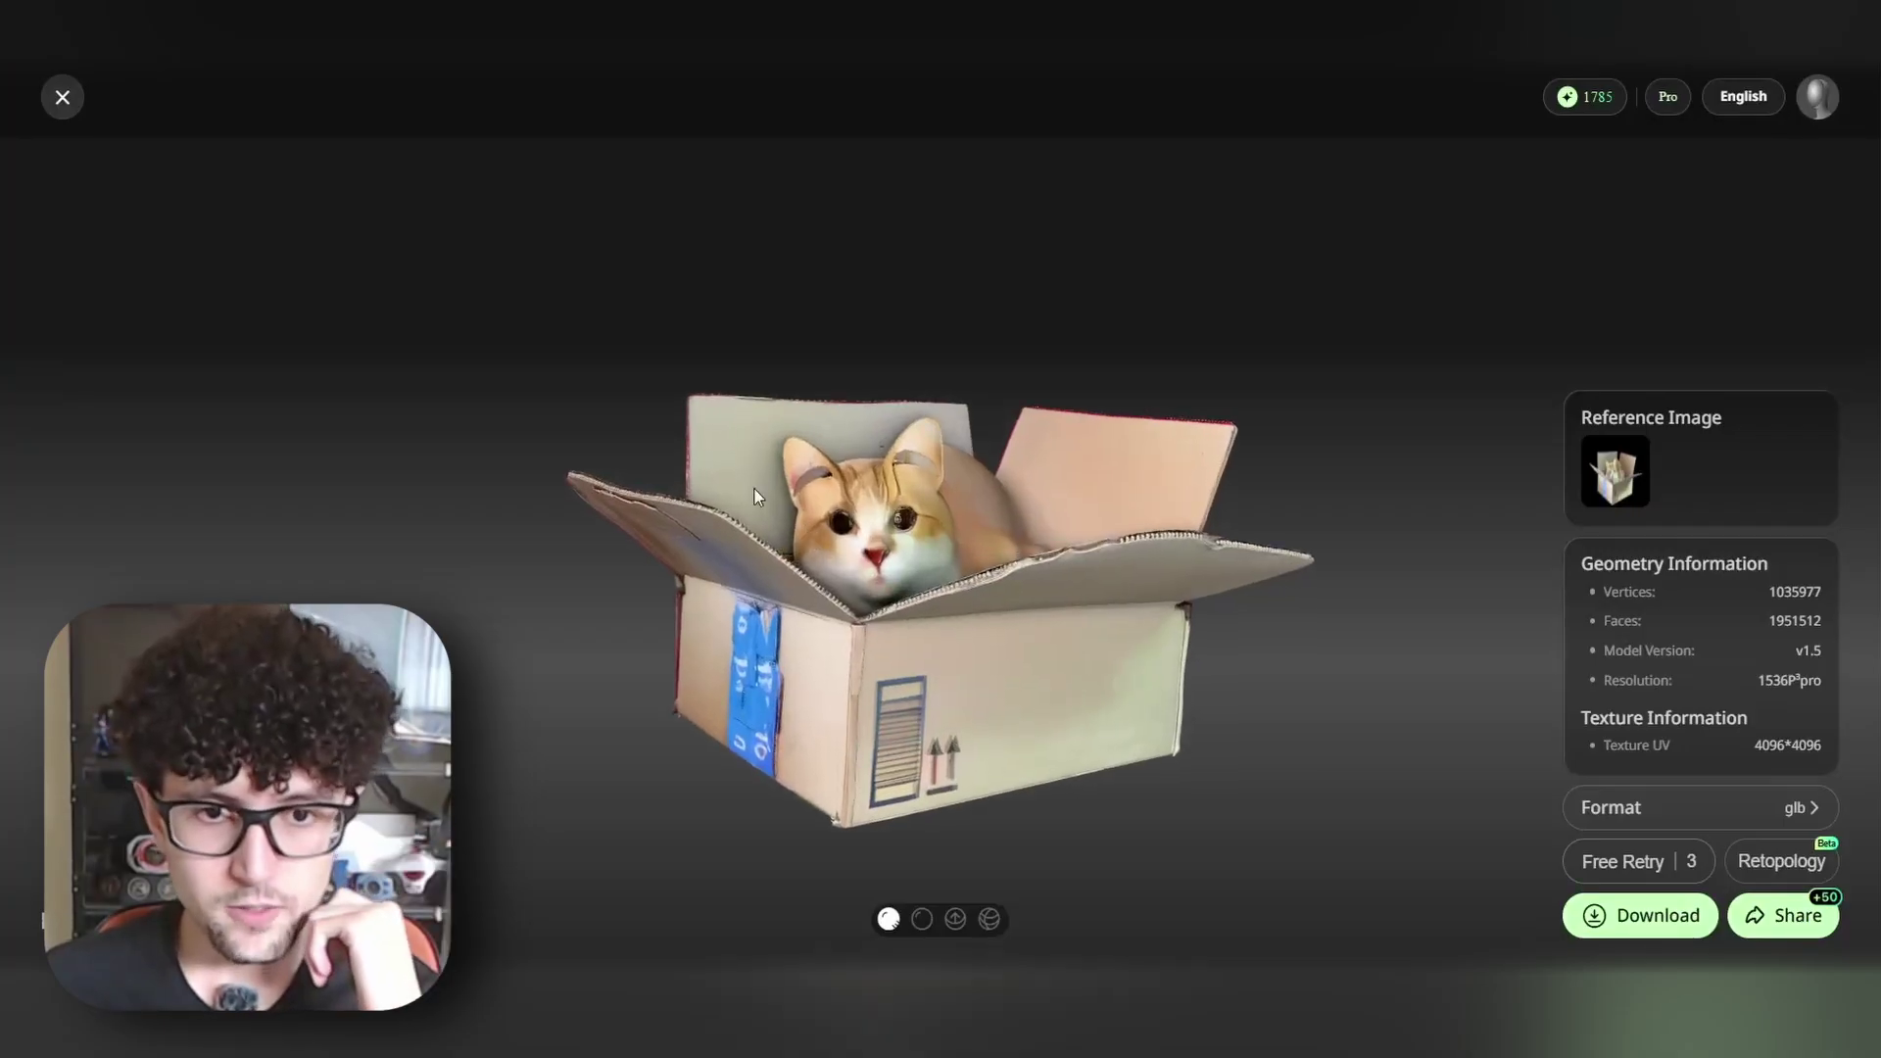
pyautogui.scroll(2, 754, 490)
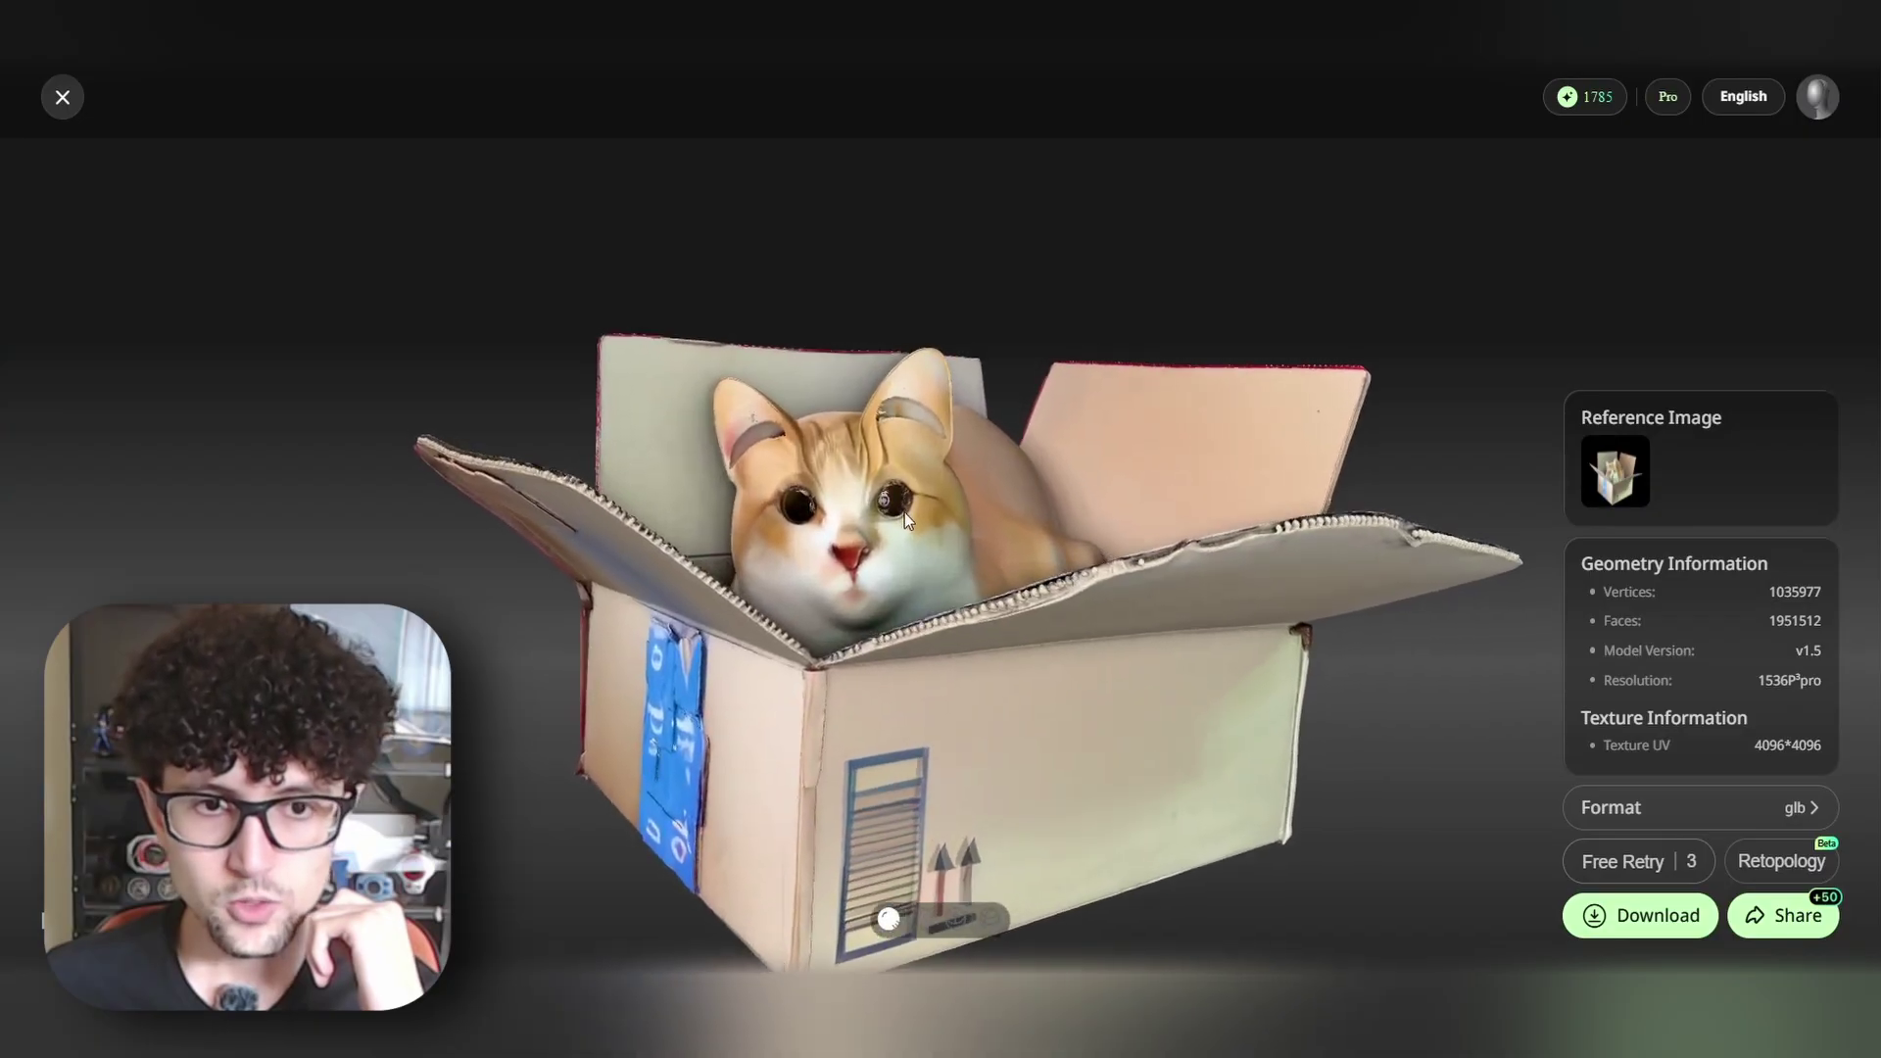
pyautogui.moveTo(901, 510); pyautogui.dragTo(891, 478)
pyautogui.scroll(4, 907, 515)
pyautogui.scroll(2, 907, 515)
pyautogui.scroll(4, 932, 529)
pyautogui.moveTo(926, 515); pyautogui.dragTo(1040, 617)
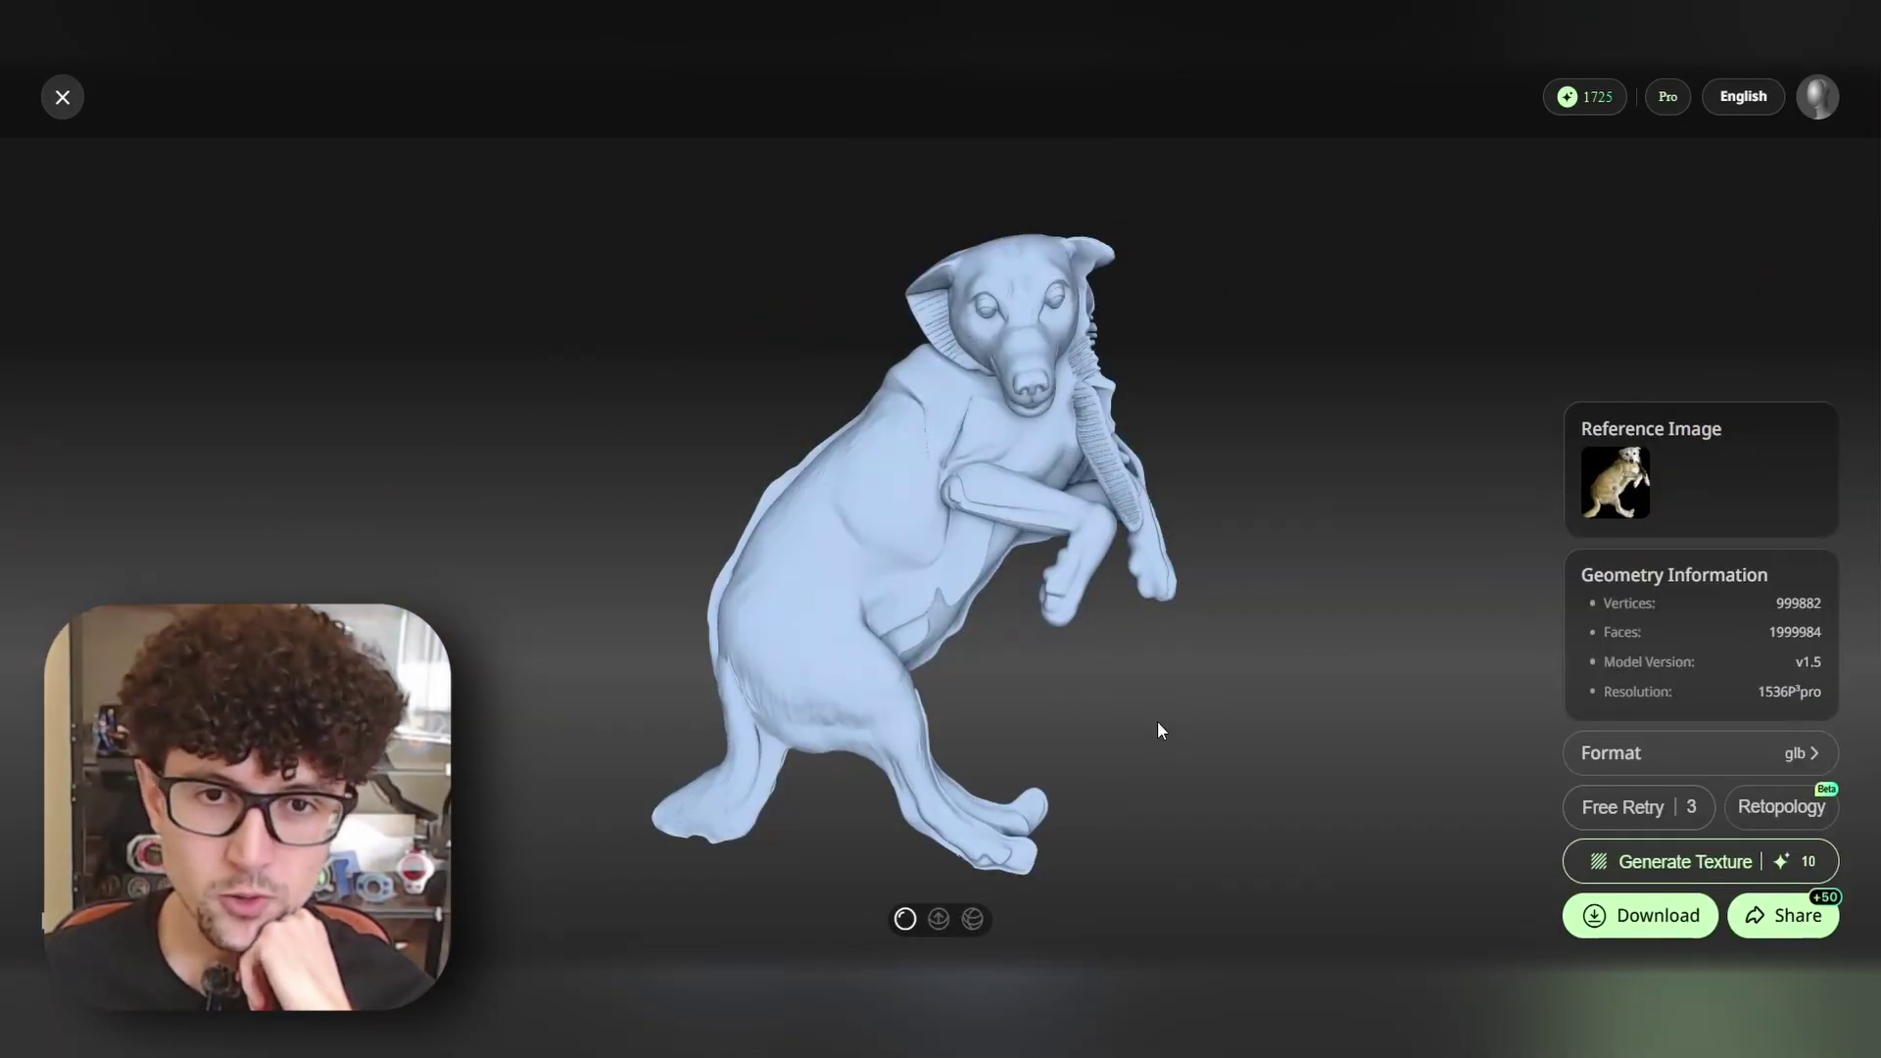
# Orbit the untextured dog model to inspect it from front and side views
pyautogui.scroll(2, 1152, 737)
pyautogui.moveTo(1054, 676); pyautogui.dragTo(1189, 286)
pyautogui.scroll(2, 1274, 372)
pyautogui.moveTo(1328, 430); pyautogui.dragTo(1188, 592)
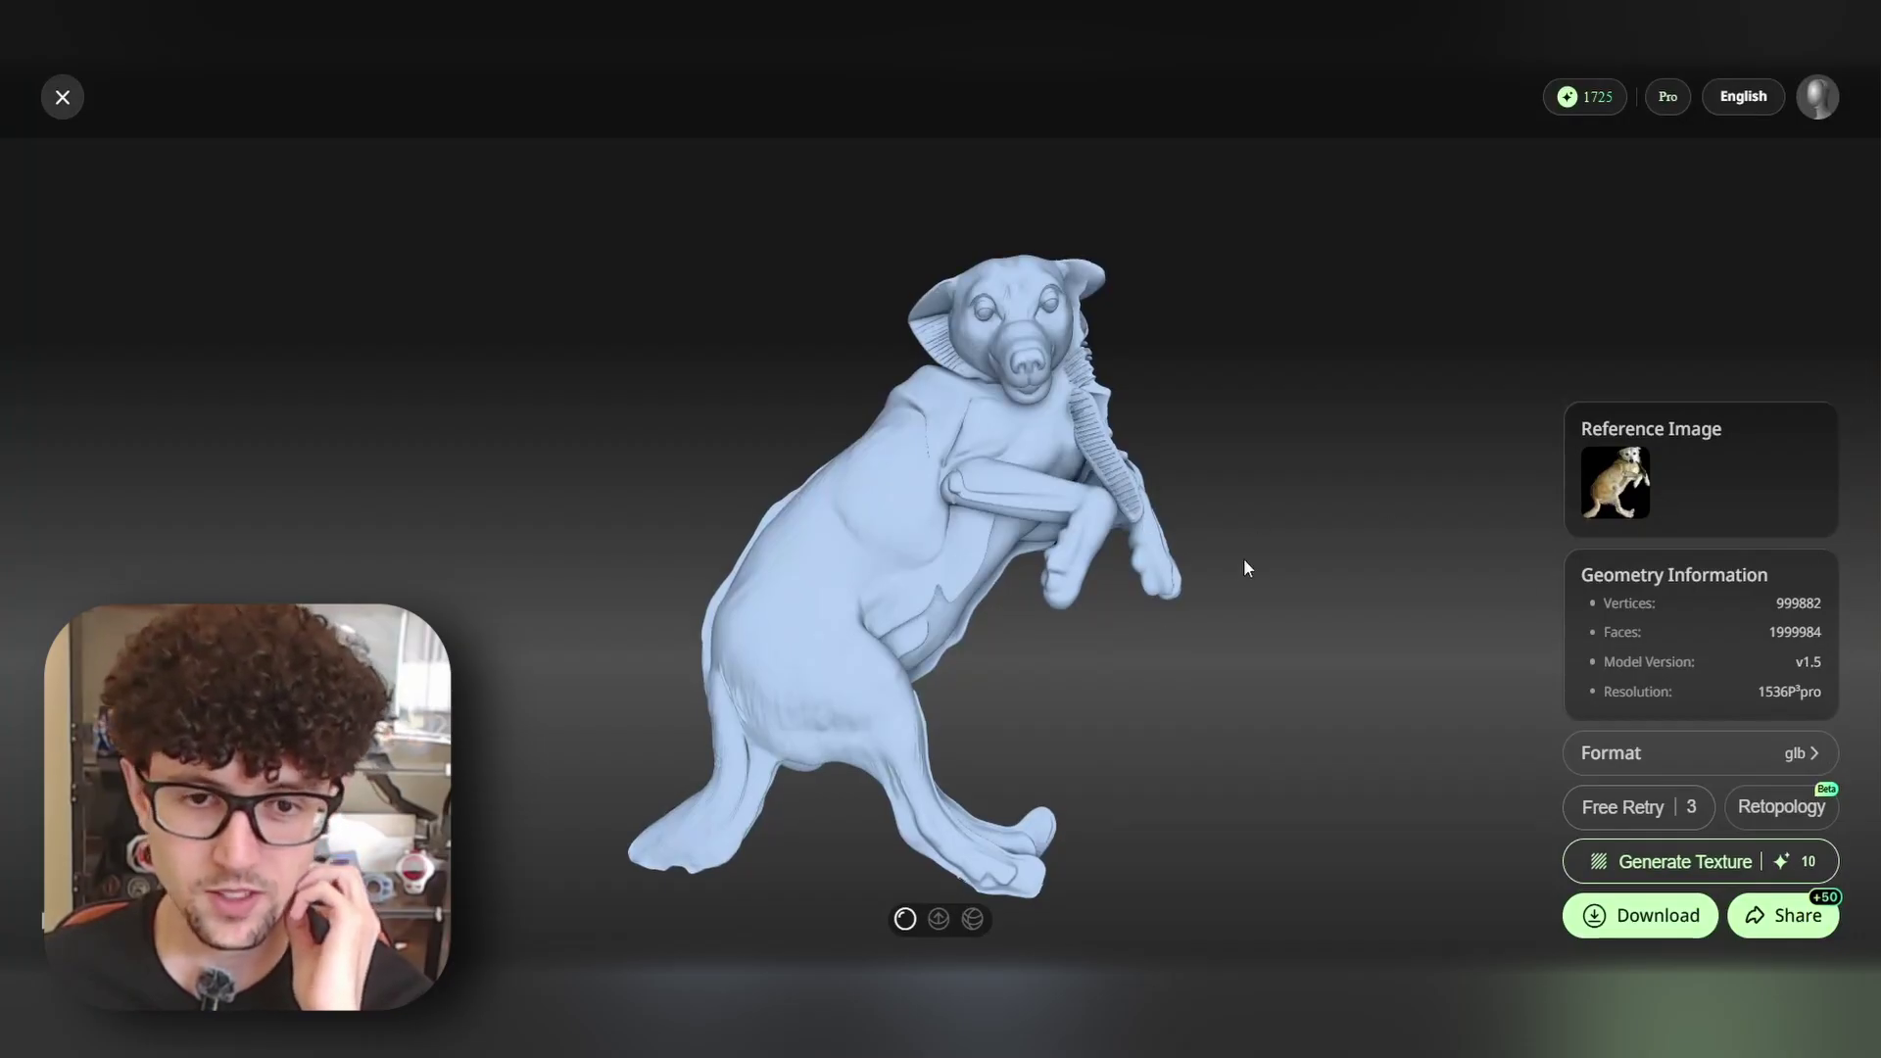
pyautogui.moveTo(1019, 641); pyautogui.dragTo(1334, 411)
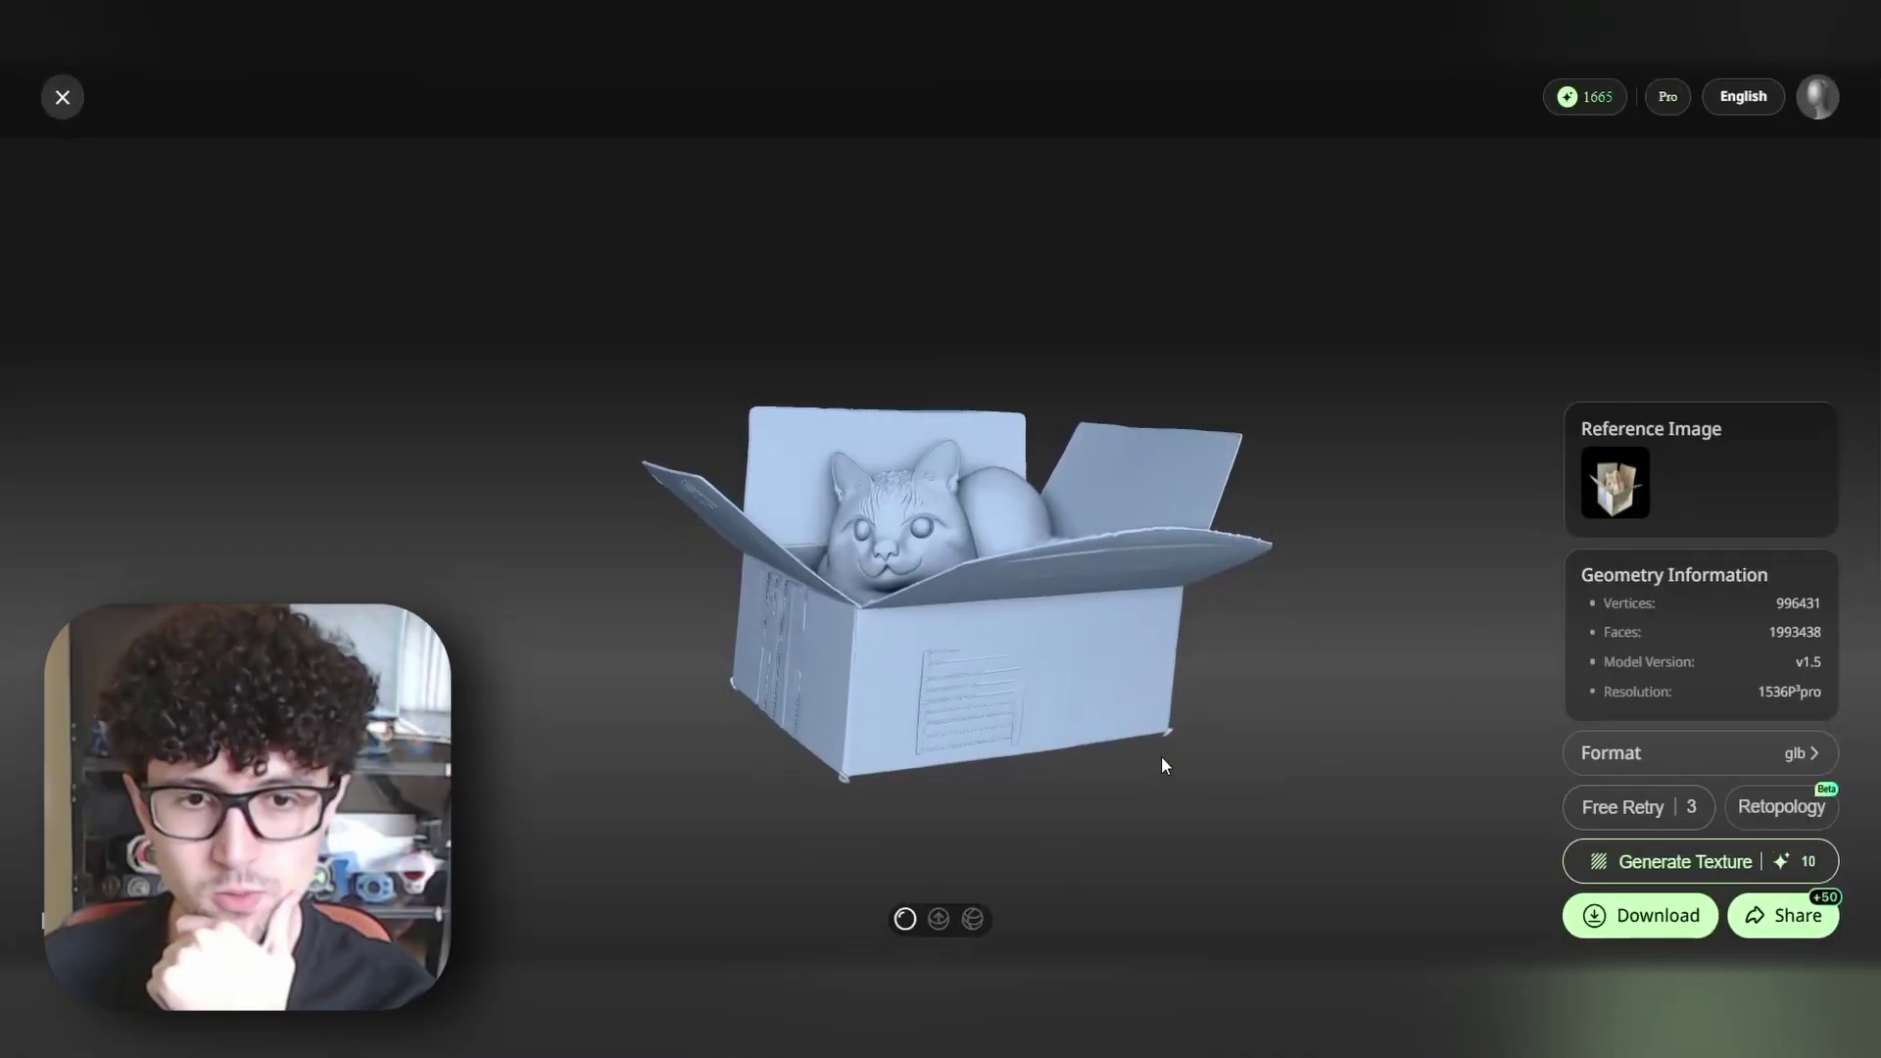
# Orbit the cat-in-box model, looking into the box, and zoom in on the cat's head
pyautogui.scroll(5, 895, 687)
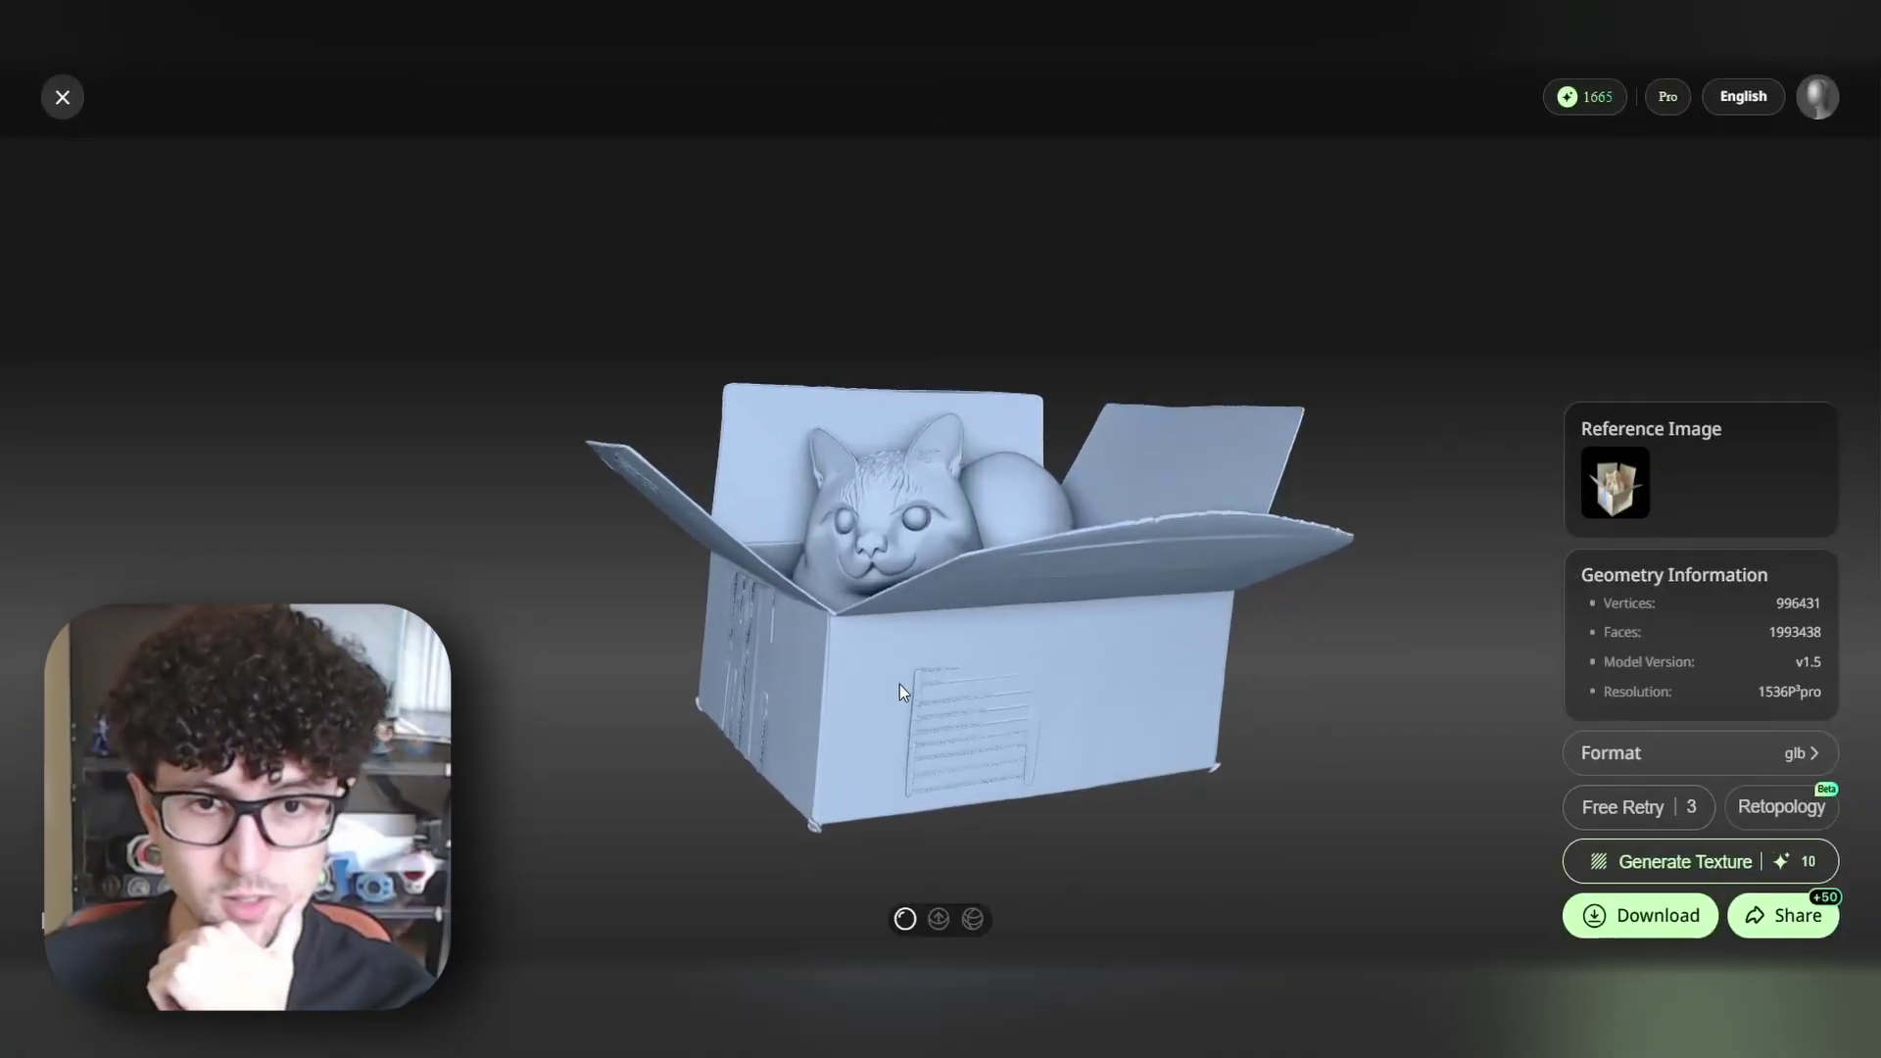
pyautogui.moveTo(895, 680); pyautogui.dragTo(874, 849)
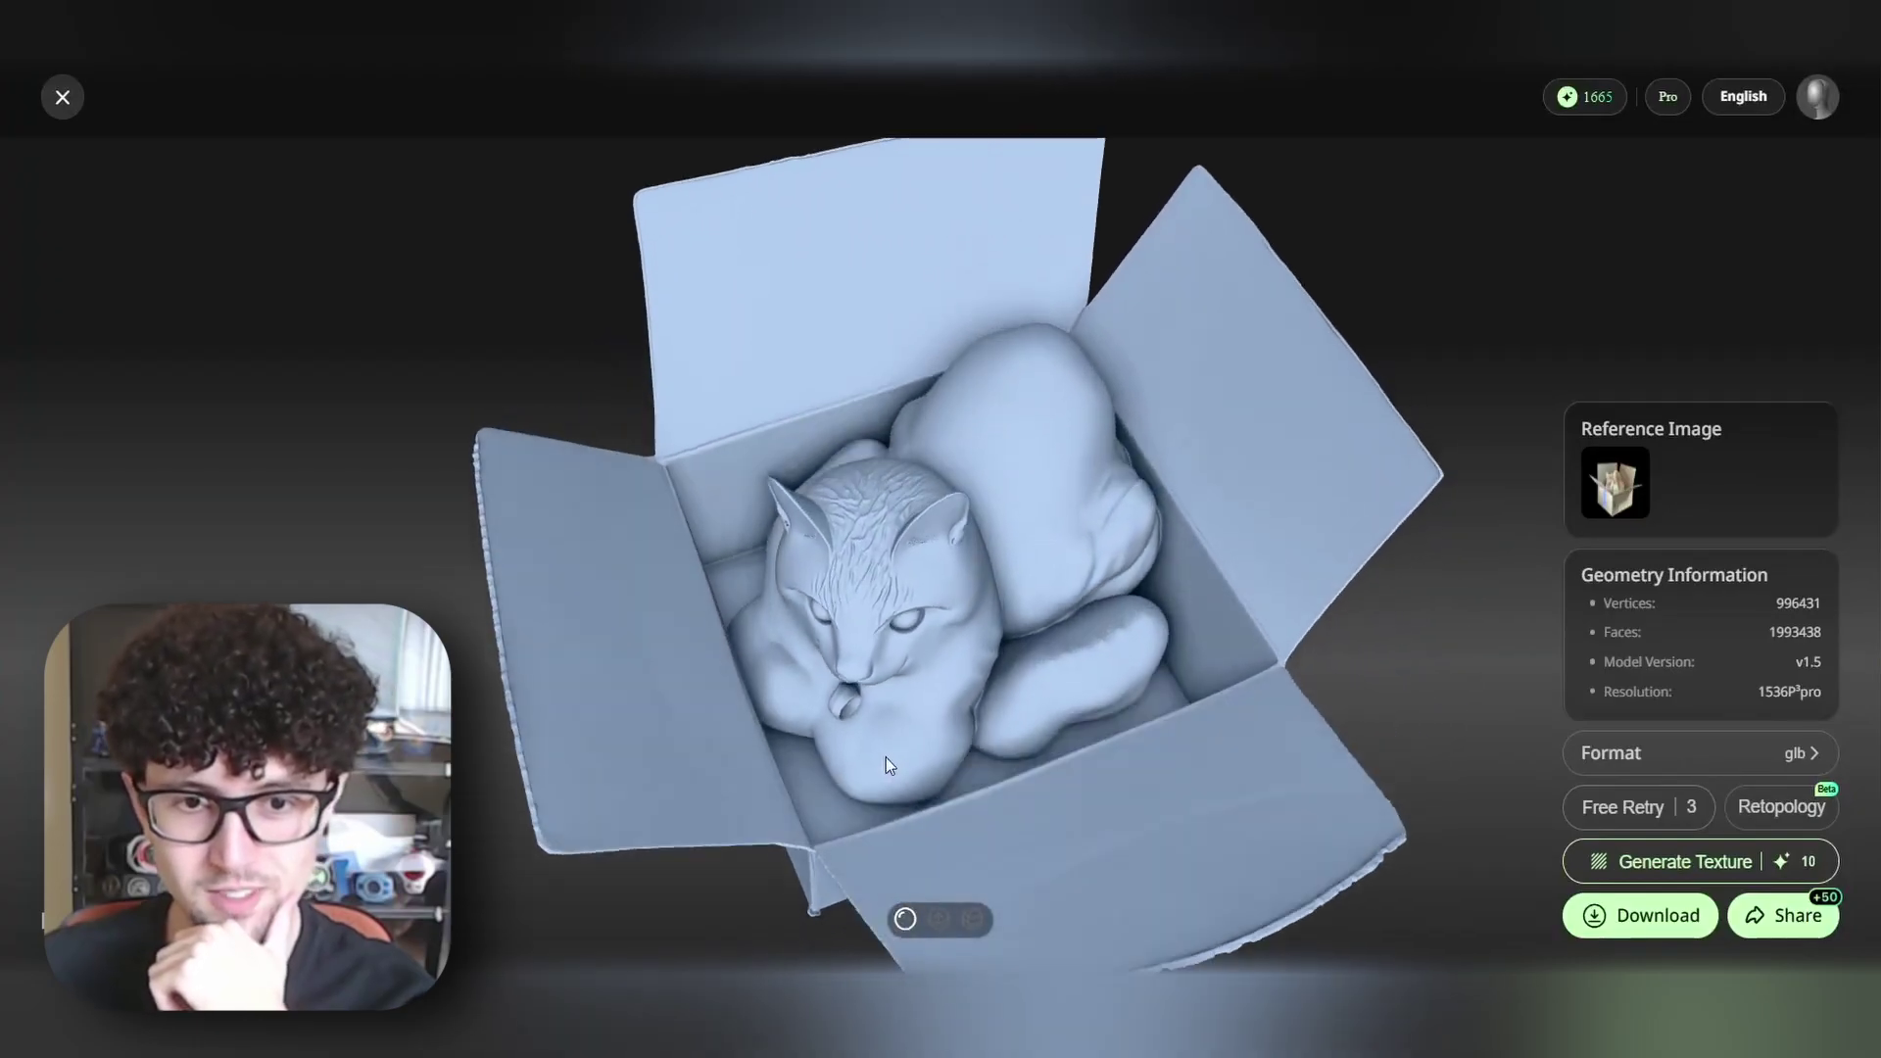
pyautogui.moveTo(915, 733); pyautogui.dragTo(1118, 592)
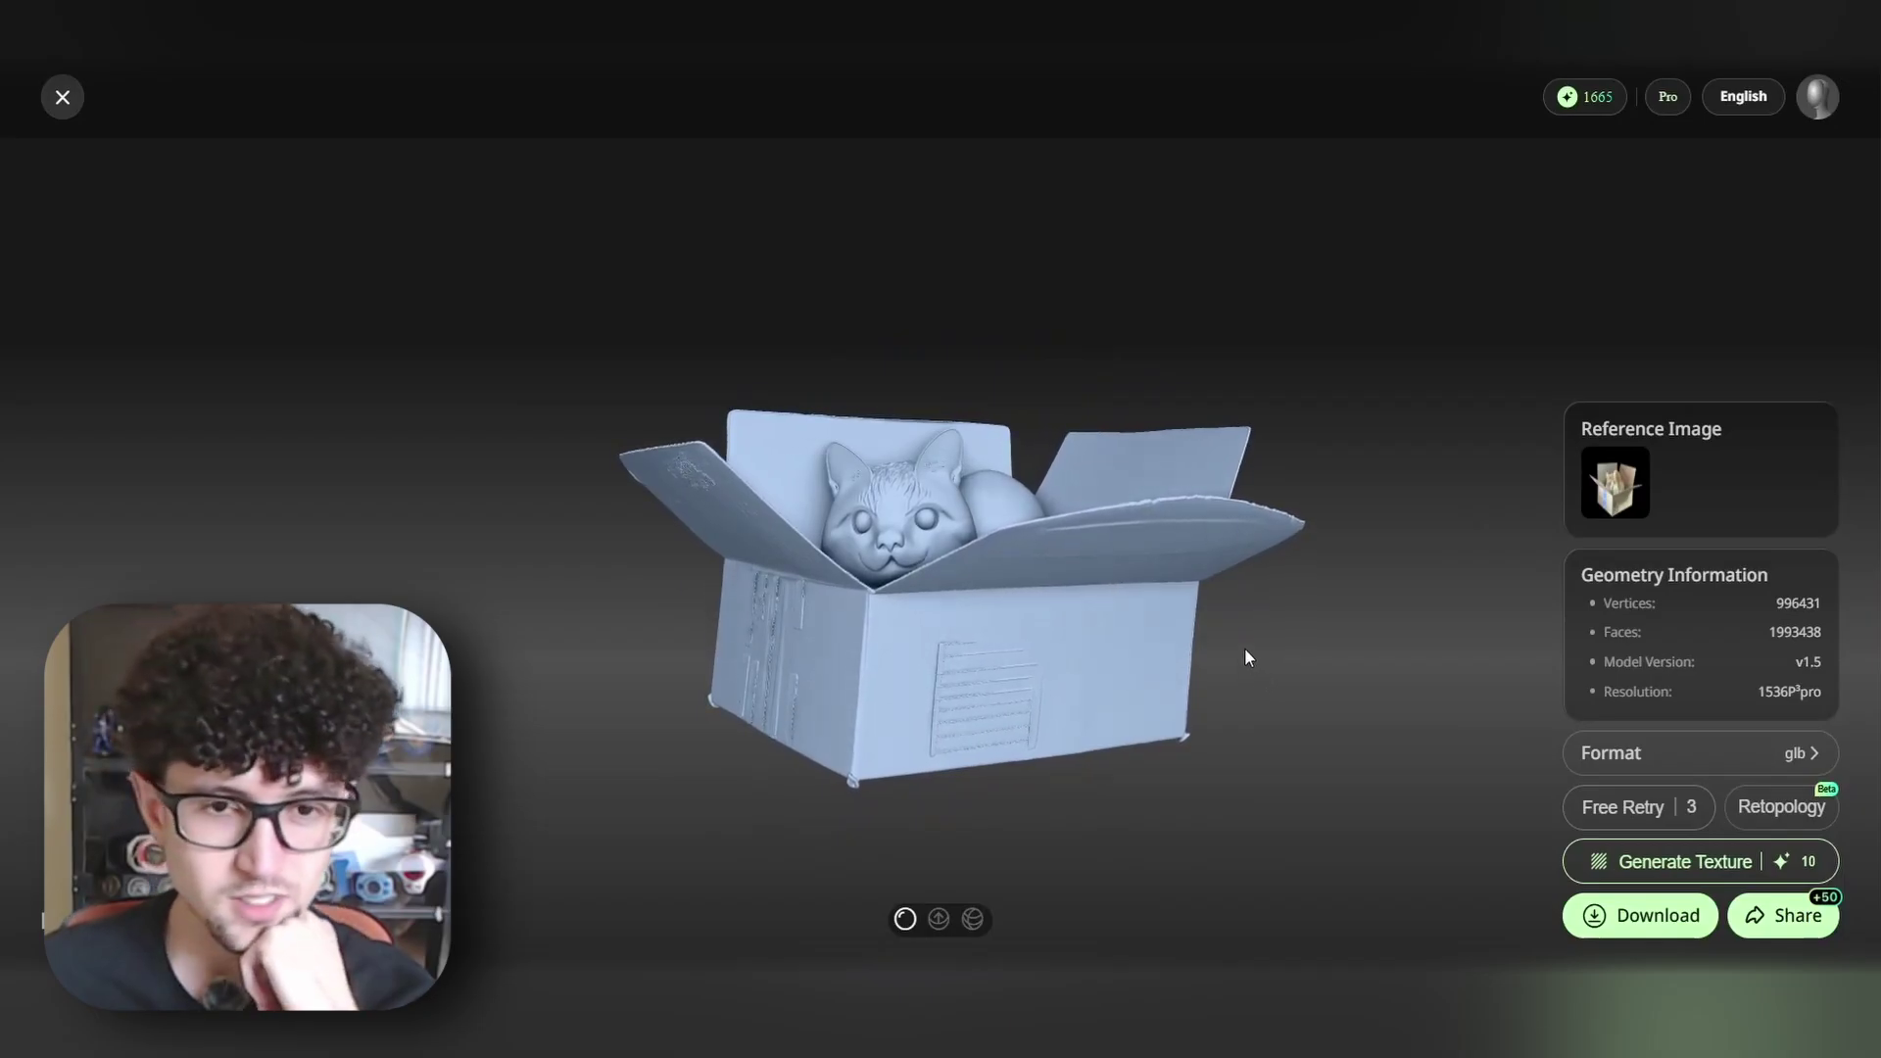
pyautogui.moveTo(1236, 656); pyautogui.dragTo(1215, 674)
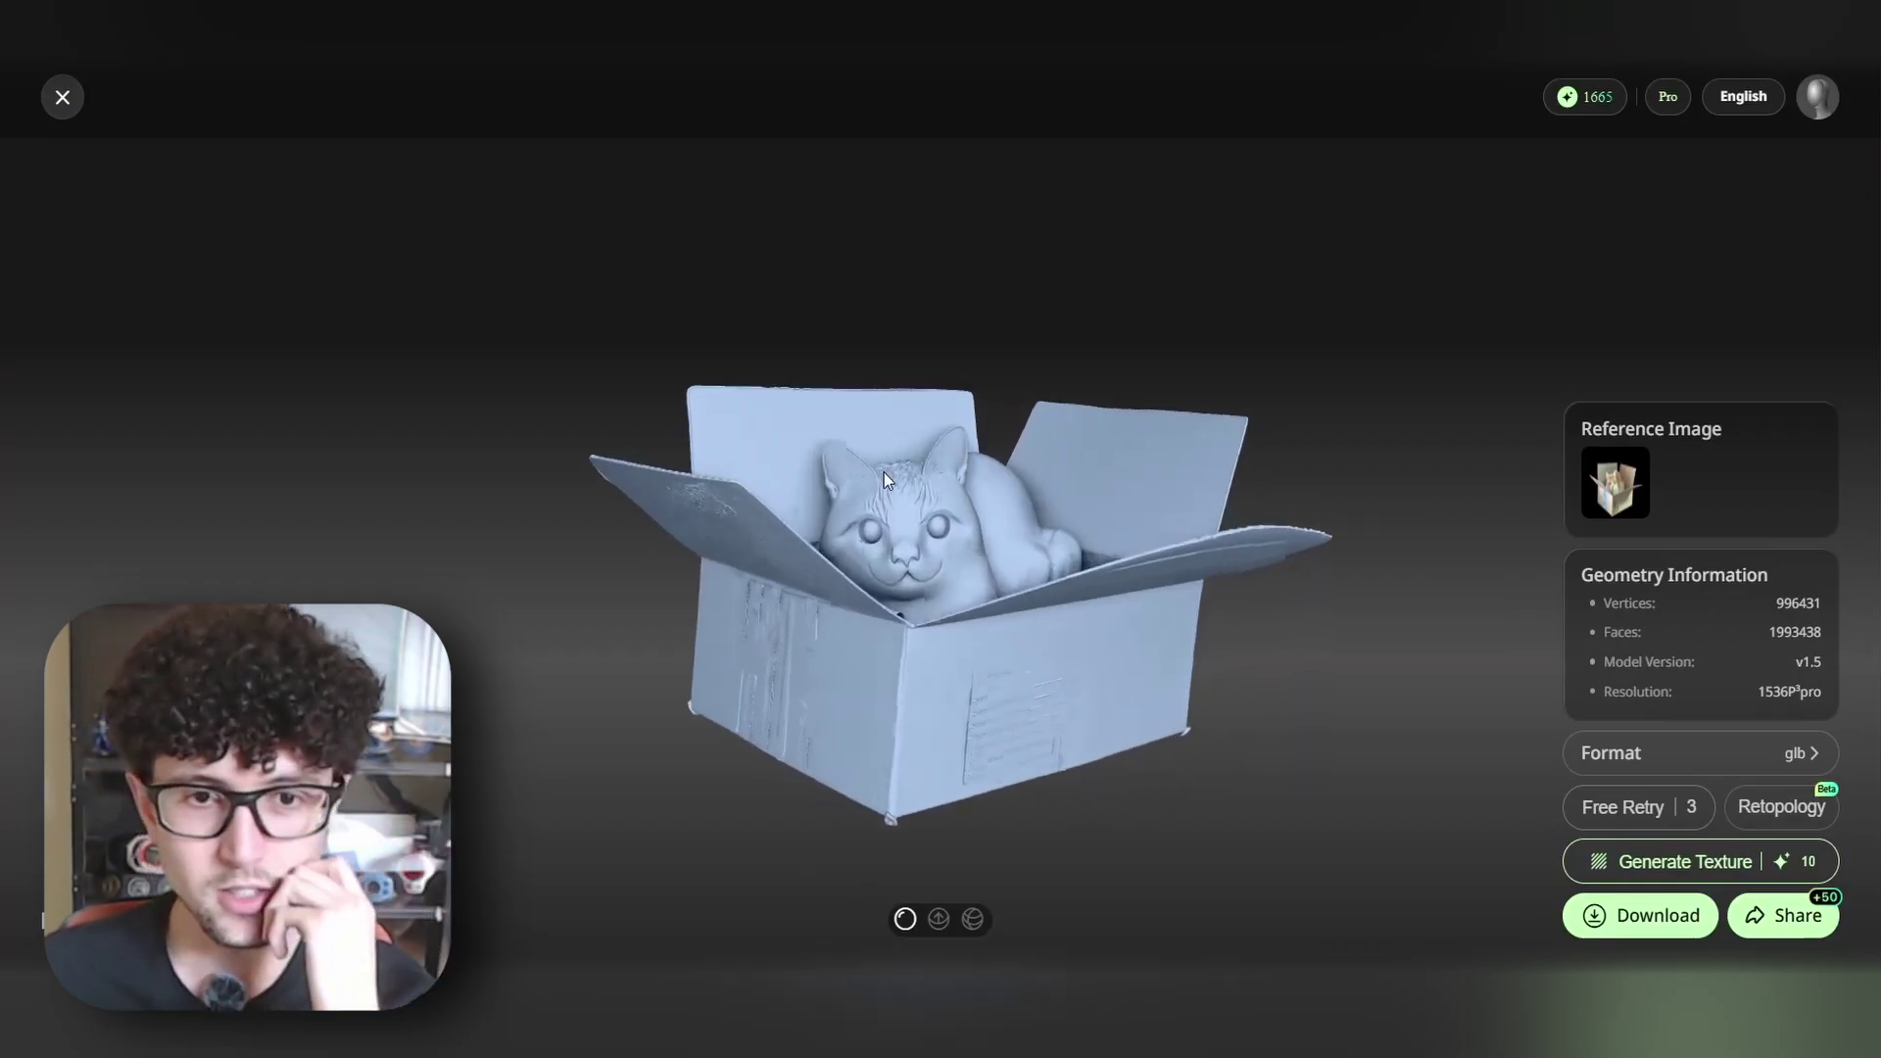
pyautogui.scroll(5, 884, 472)
pyautogui.scroll(5, 884, 473)
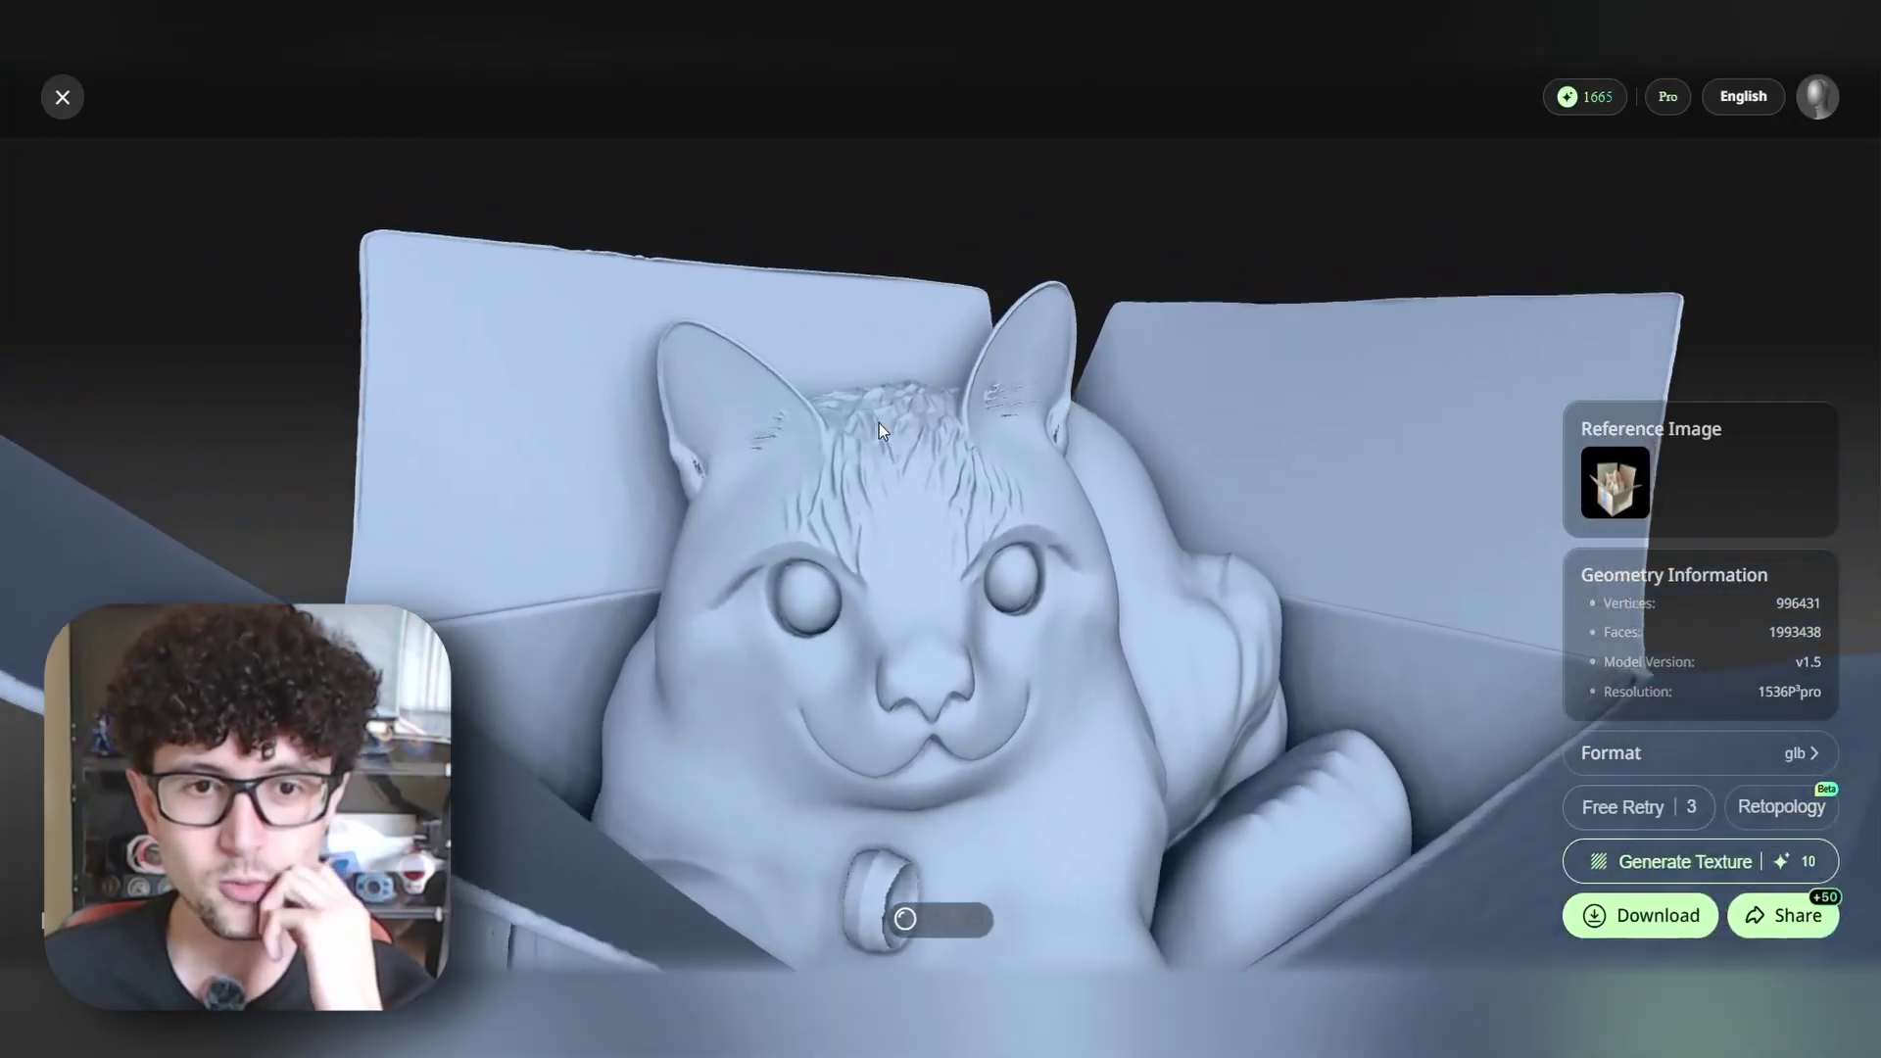
pyautogui.scroll(3, 850, 670)
pyautogui.scroll(2, 850, 670)
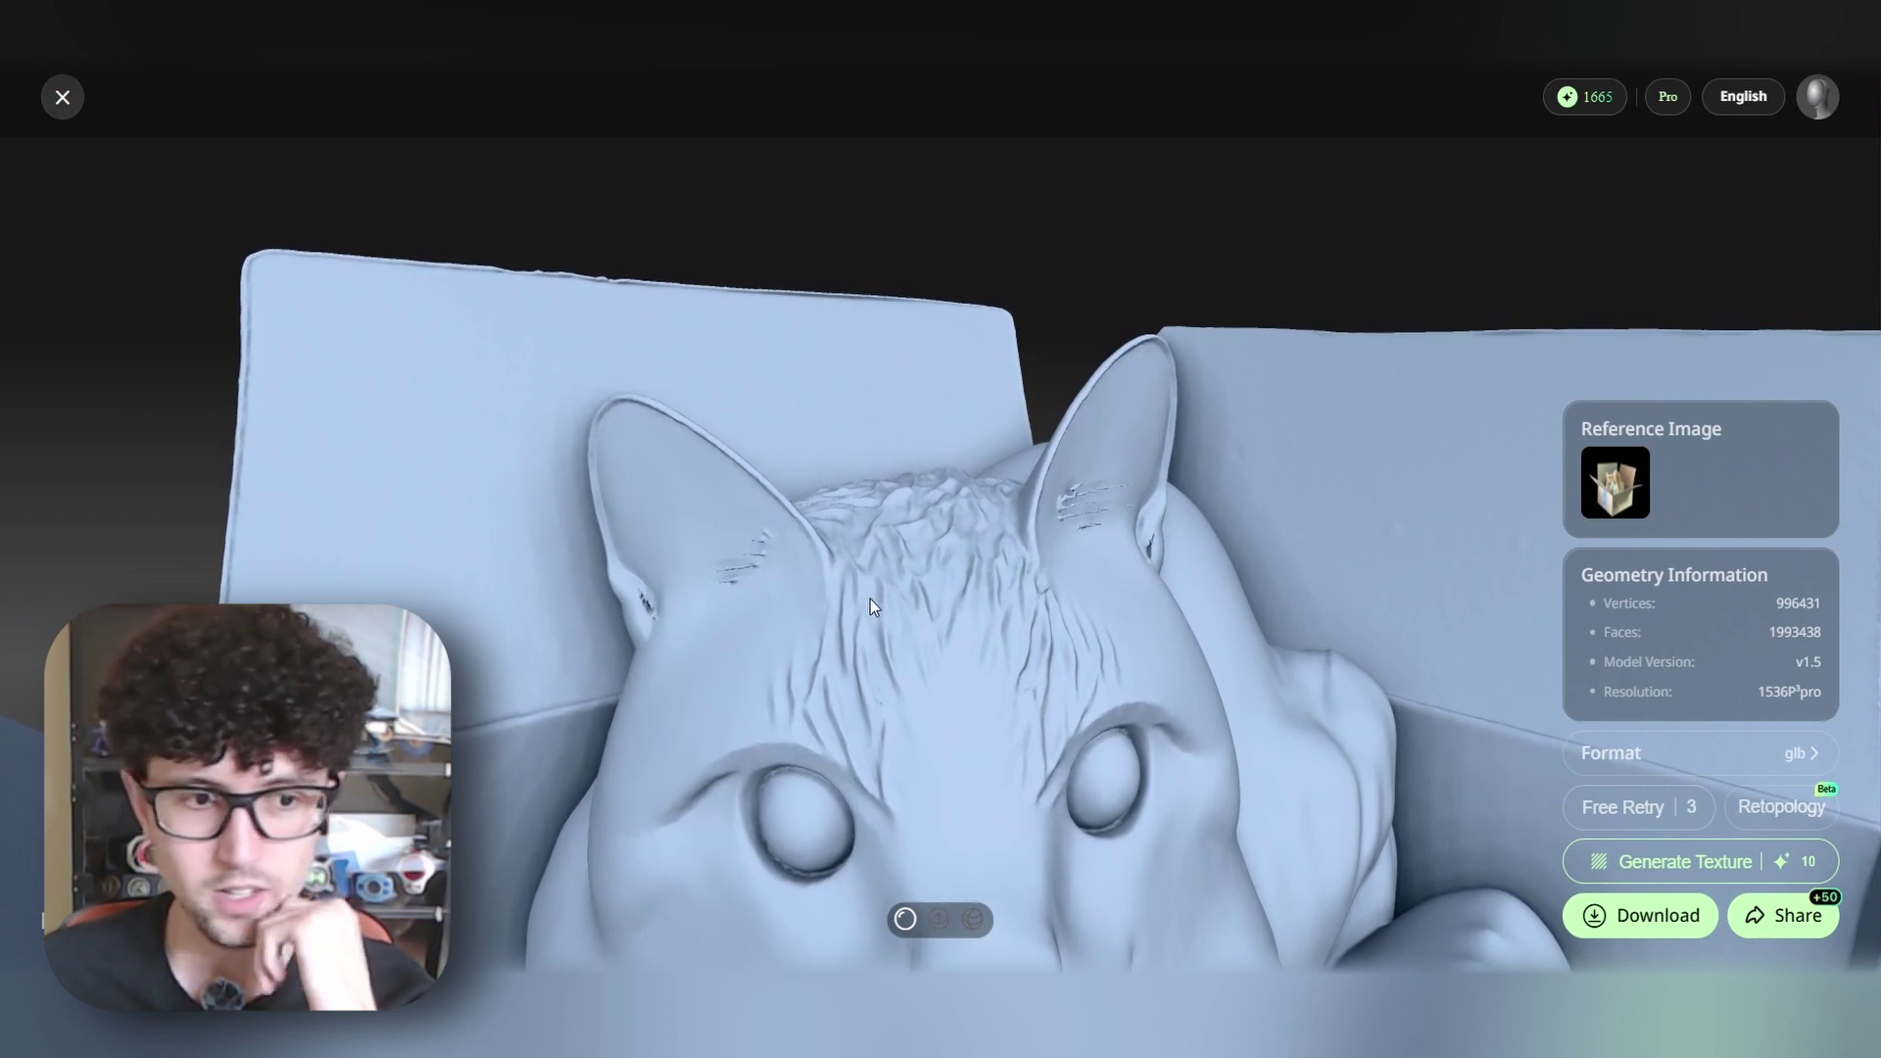
pyautogui.scroll(-10, 869, 597)
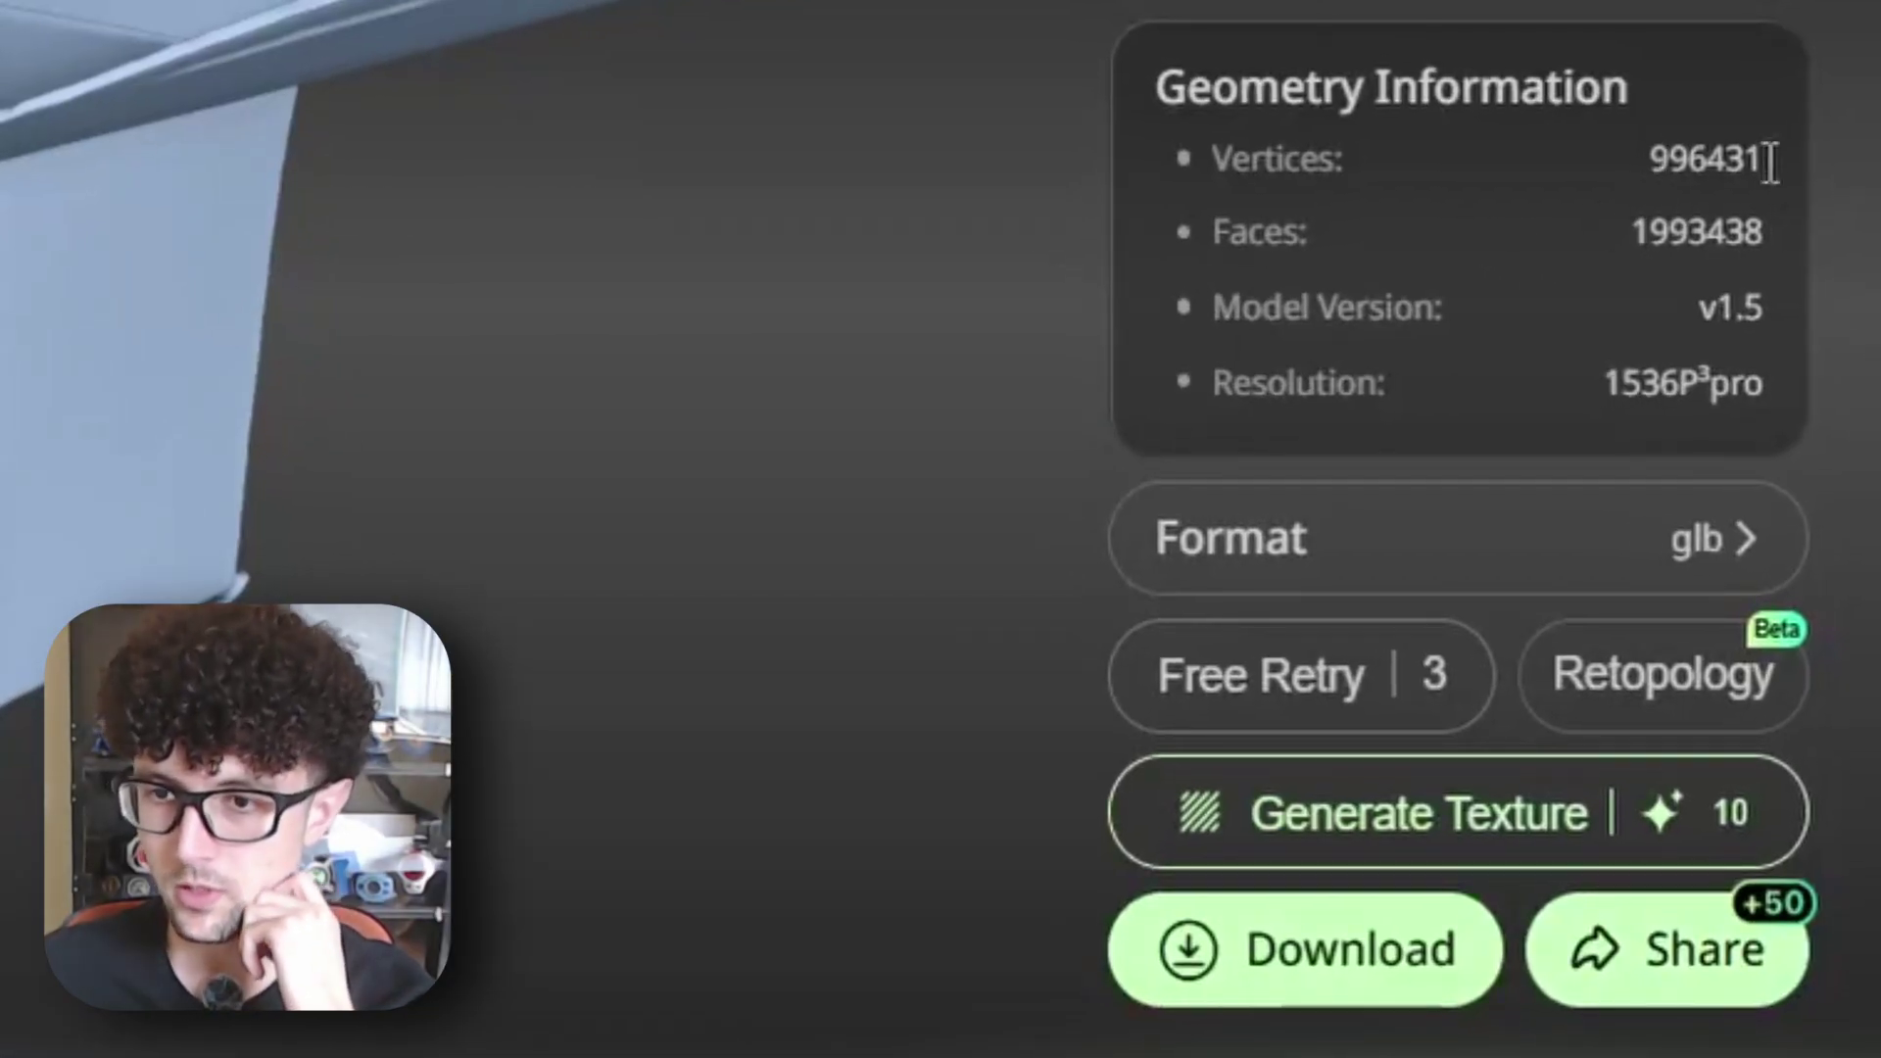
# Highlight the faces, version and resolution values, then download the model as STL
pyautogui.moveTo(1650, 235); pyautogui.dragTo(1741, 290)
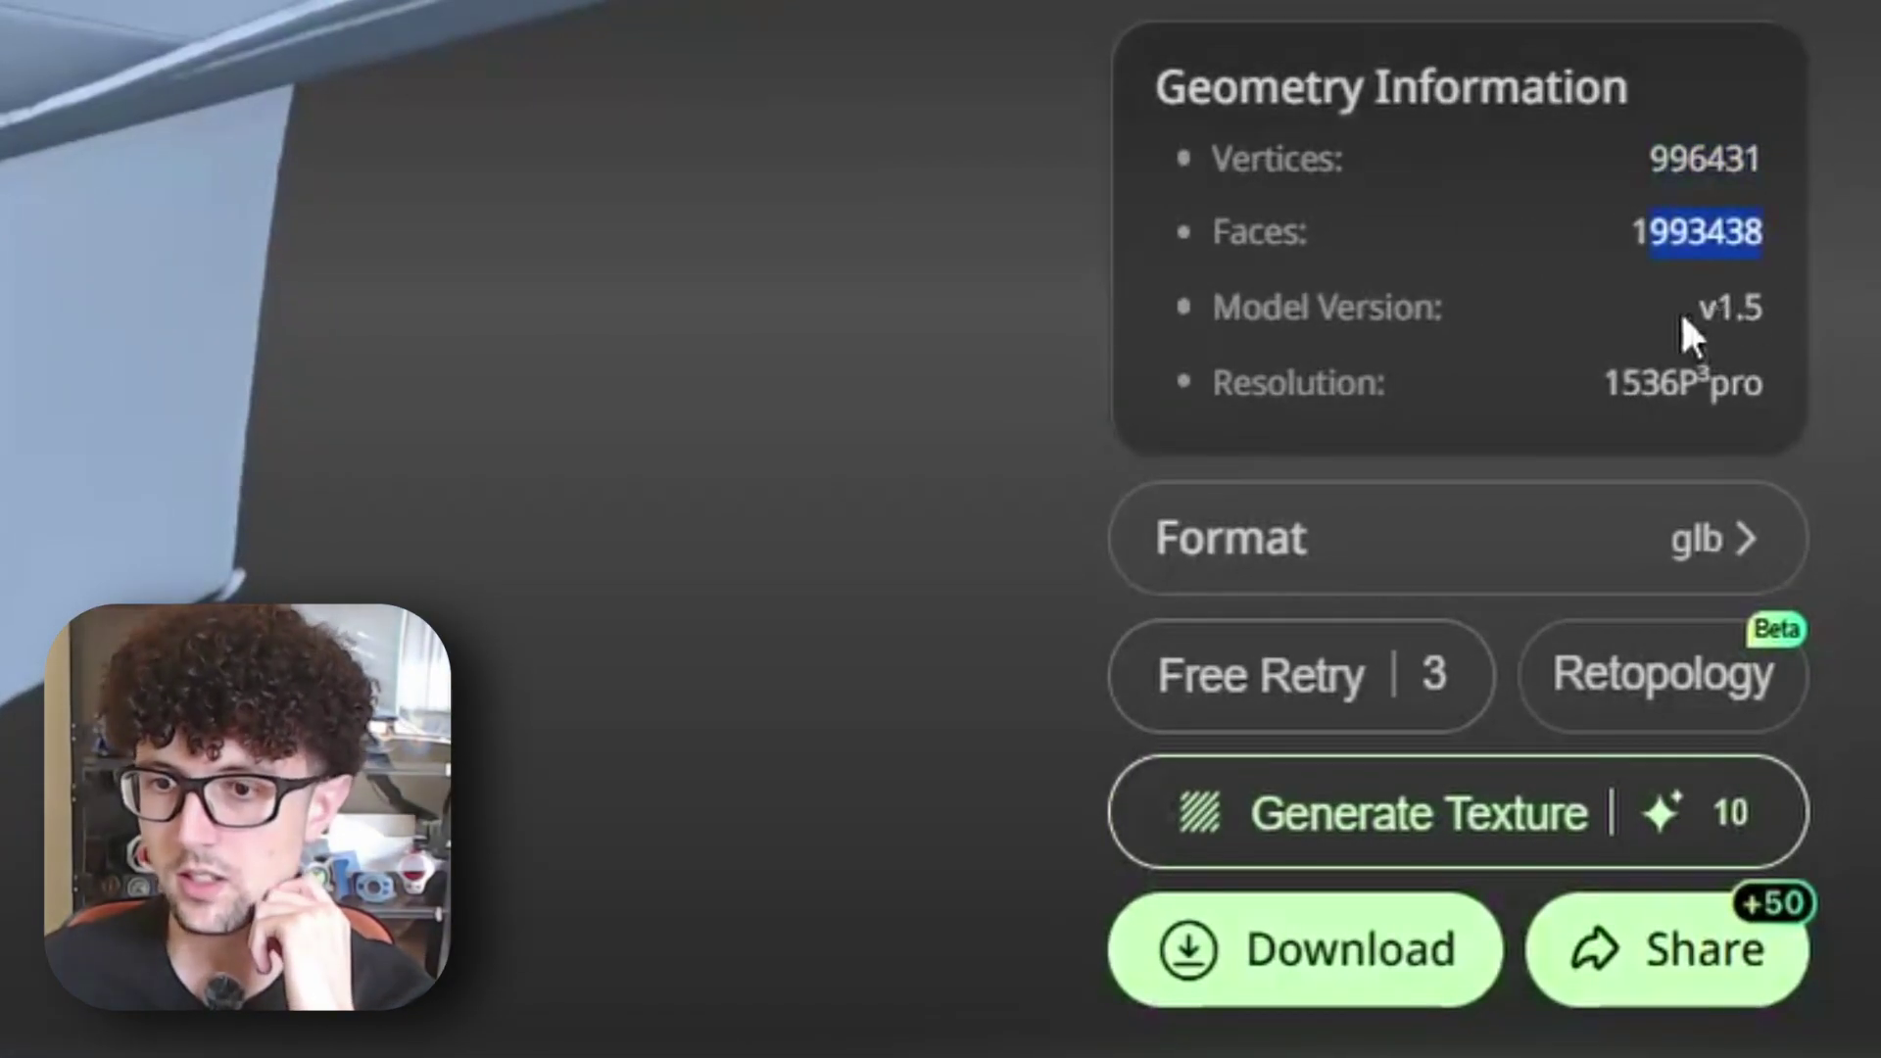
pyautogui.doubleClick(1759, 311)
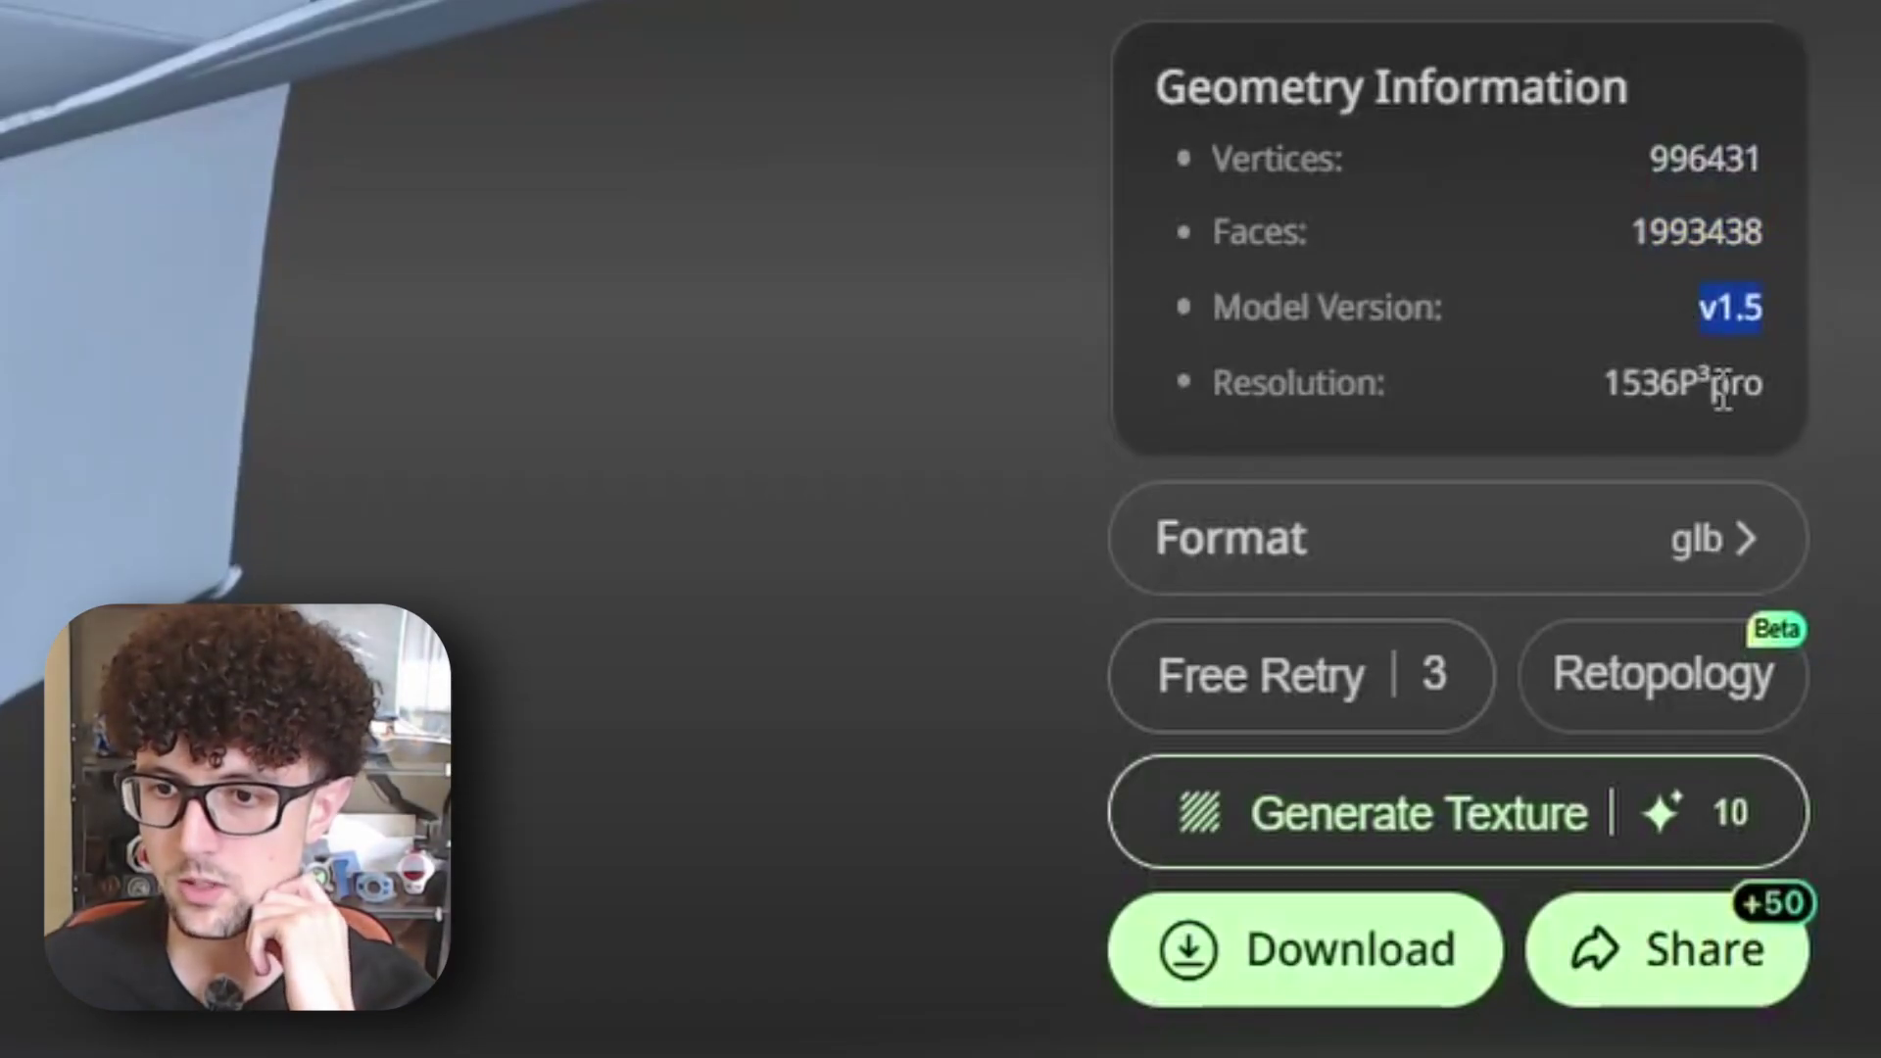
pyautogui.moveTo(1271, 529); pyautogui.dragTo(940, 587)
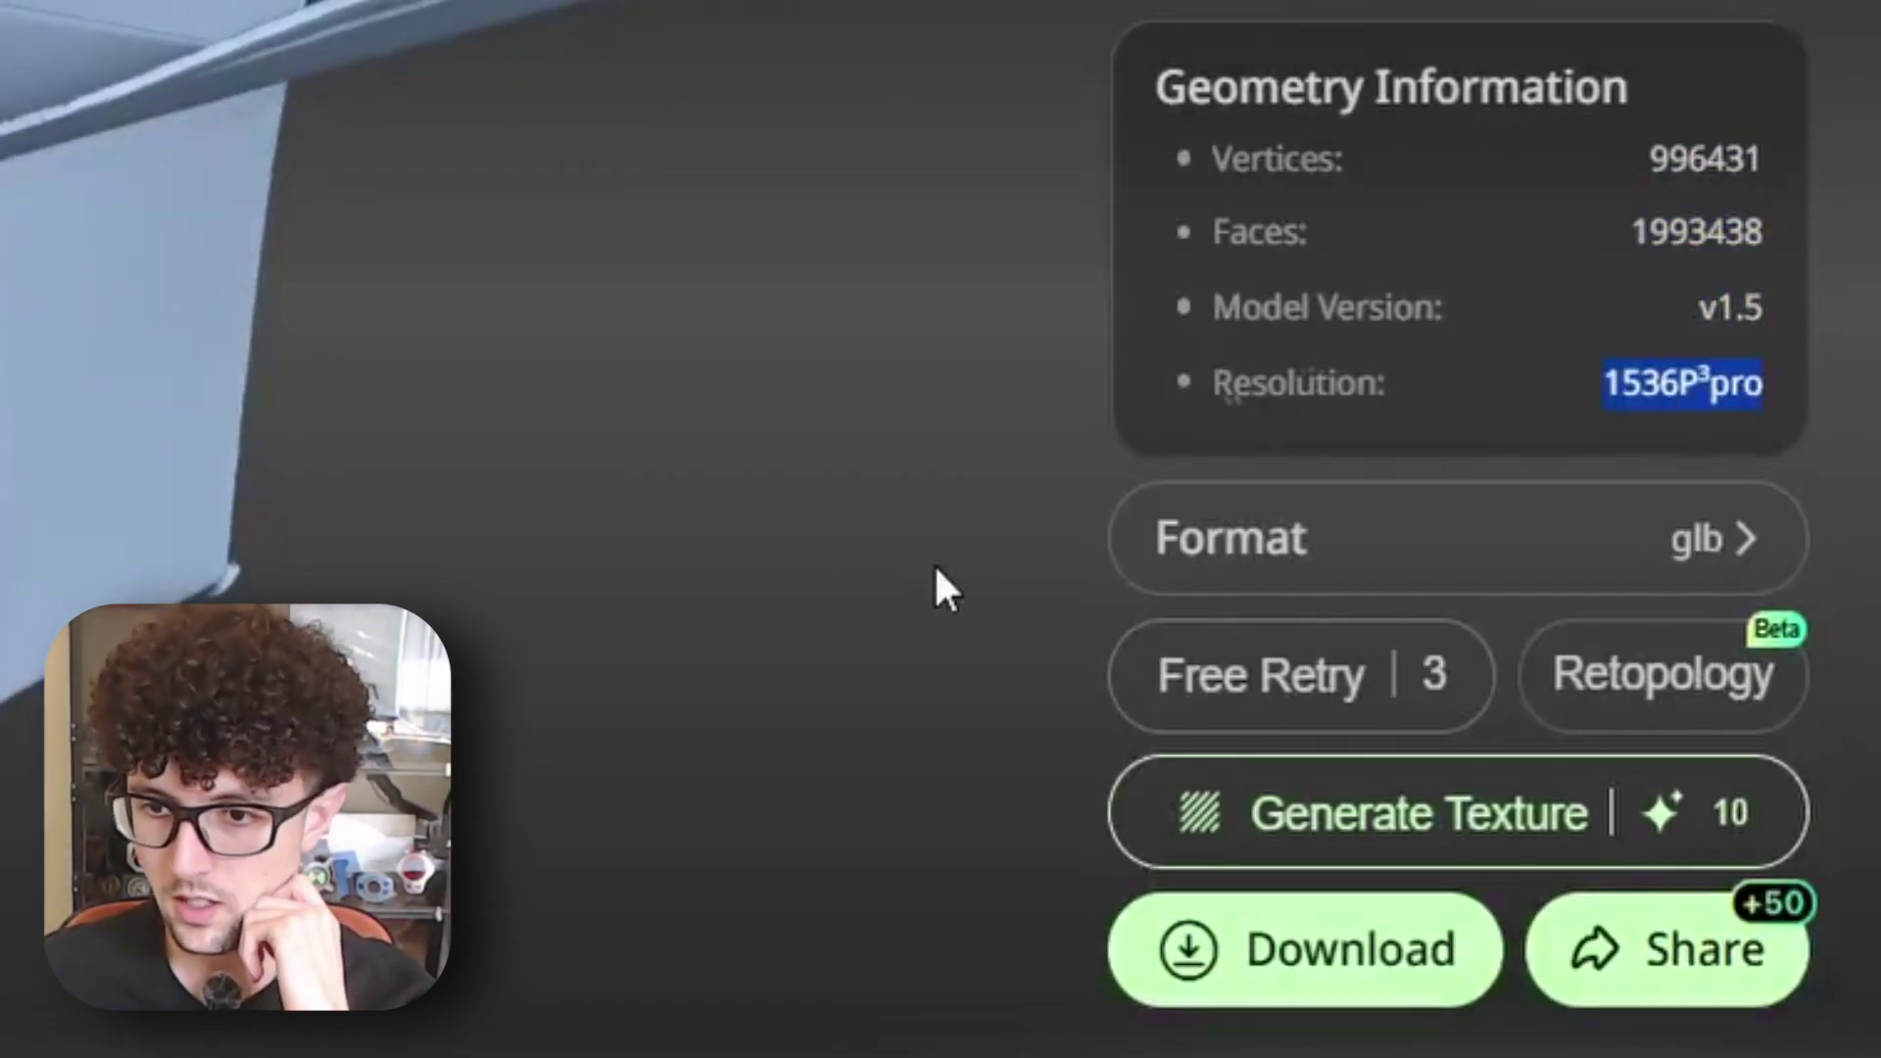
pyautogui.click(1531, 566)
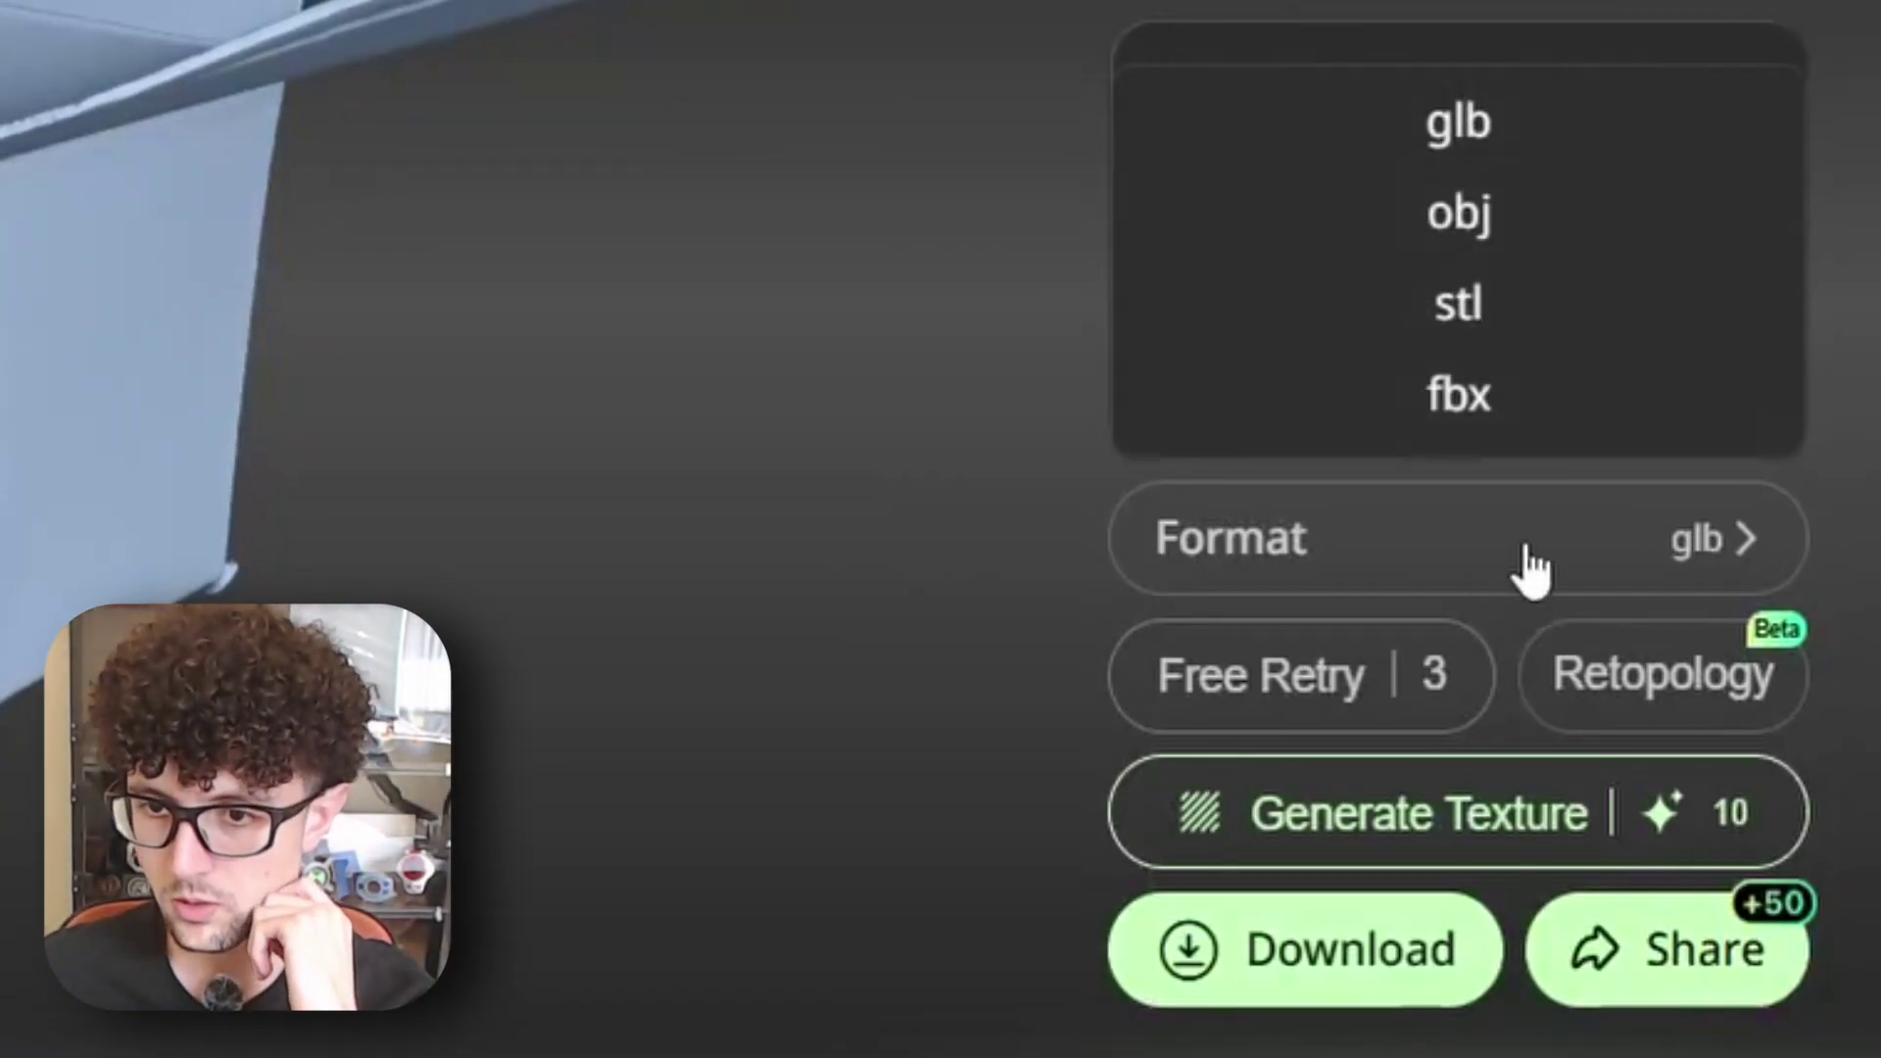
pyautogui.click(1504, 309)
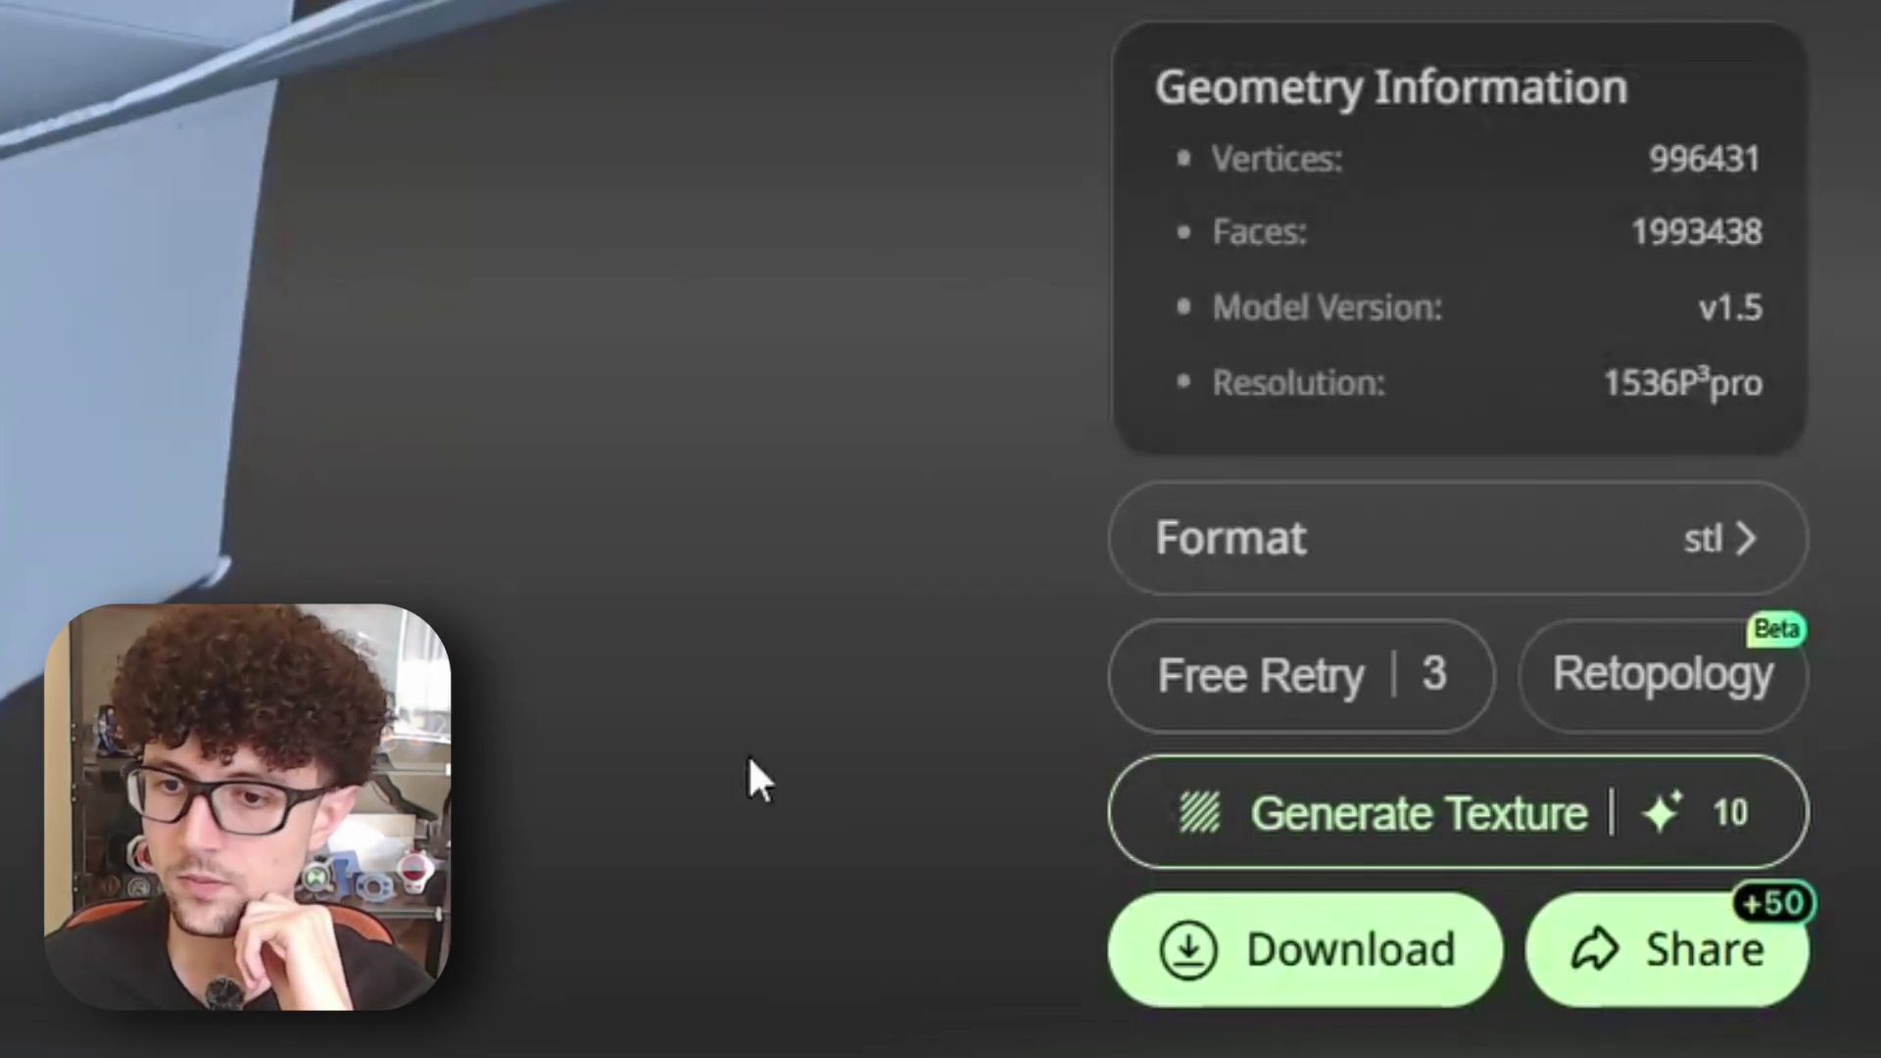
pyautogui.click(1239, 984)
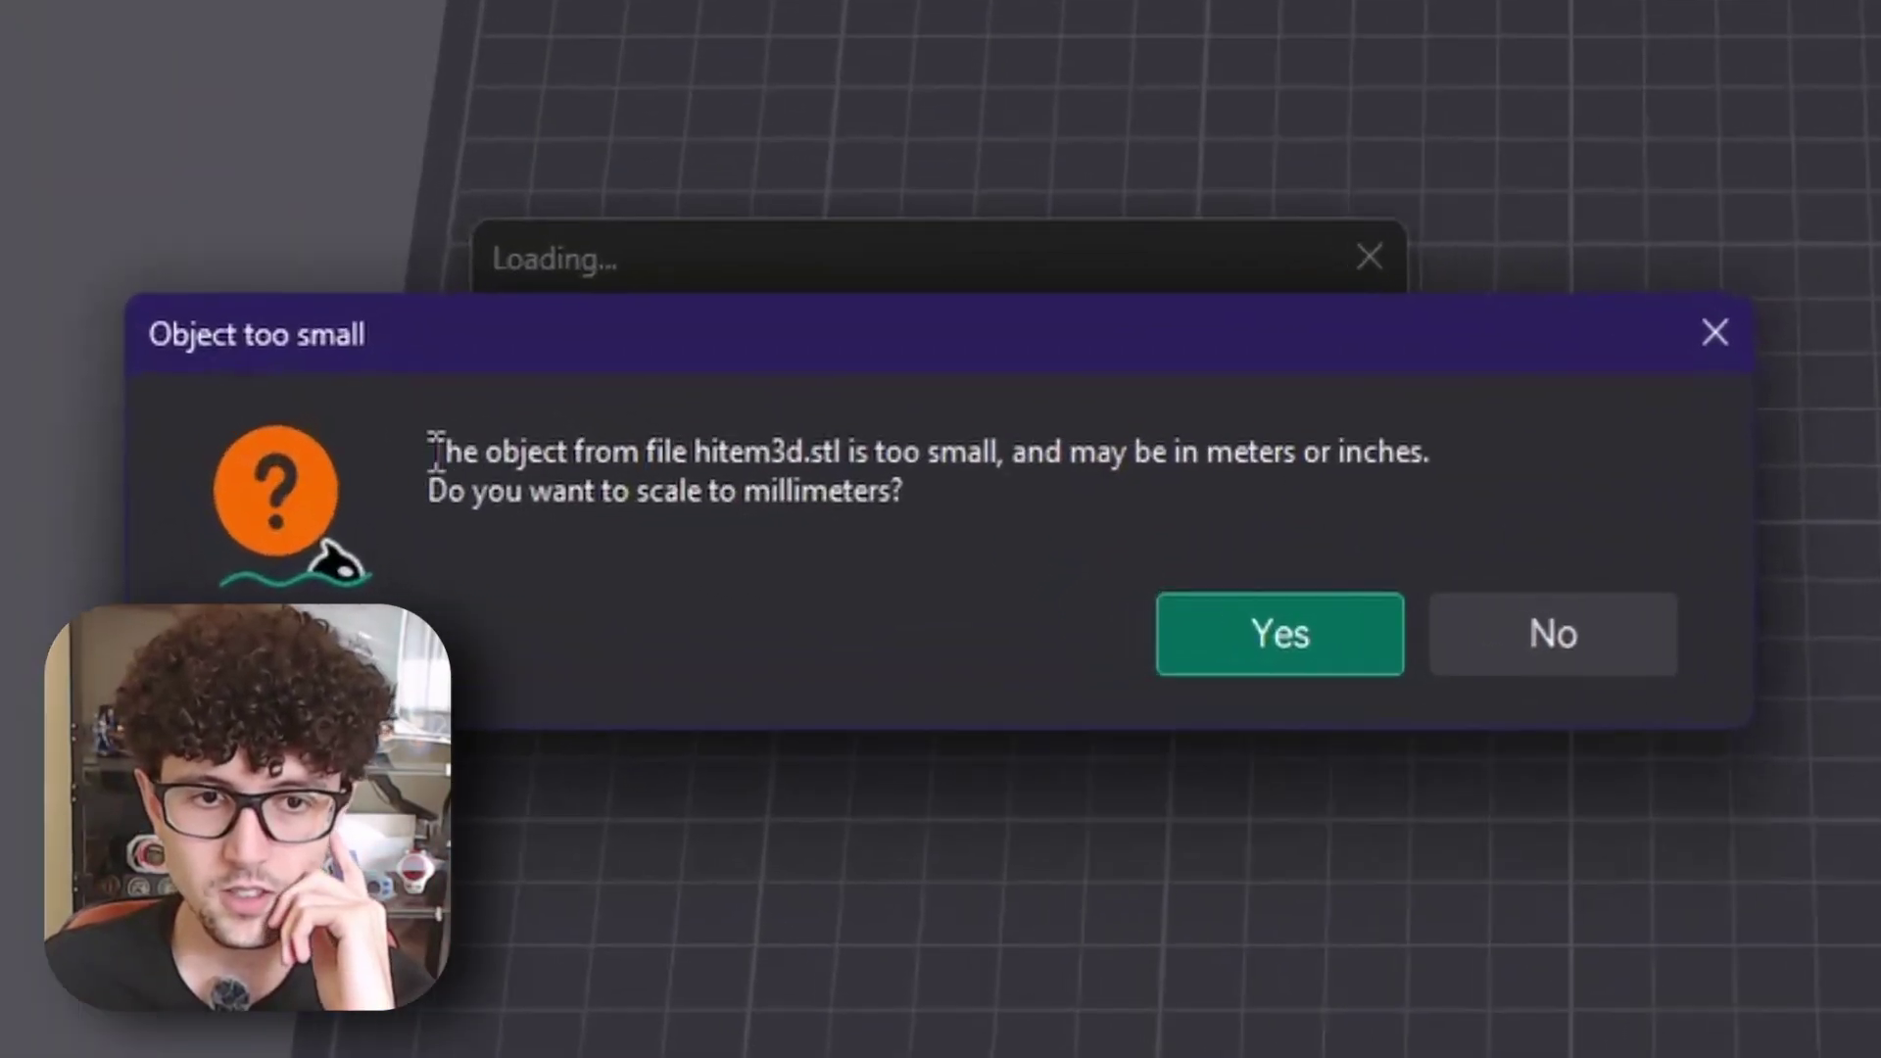
# Highlight, then clear, the 'Object too small' warning about scaling to millimeters
pyautogui.moveTo(737, 539); pyautogui.dragTo(946, 547)
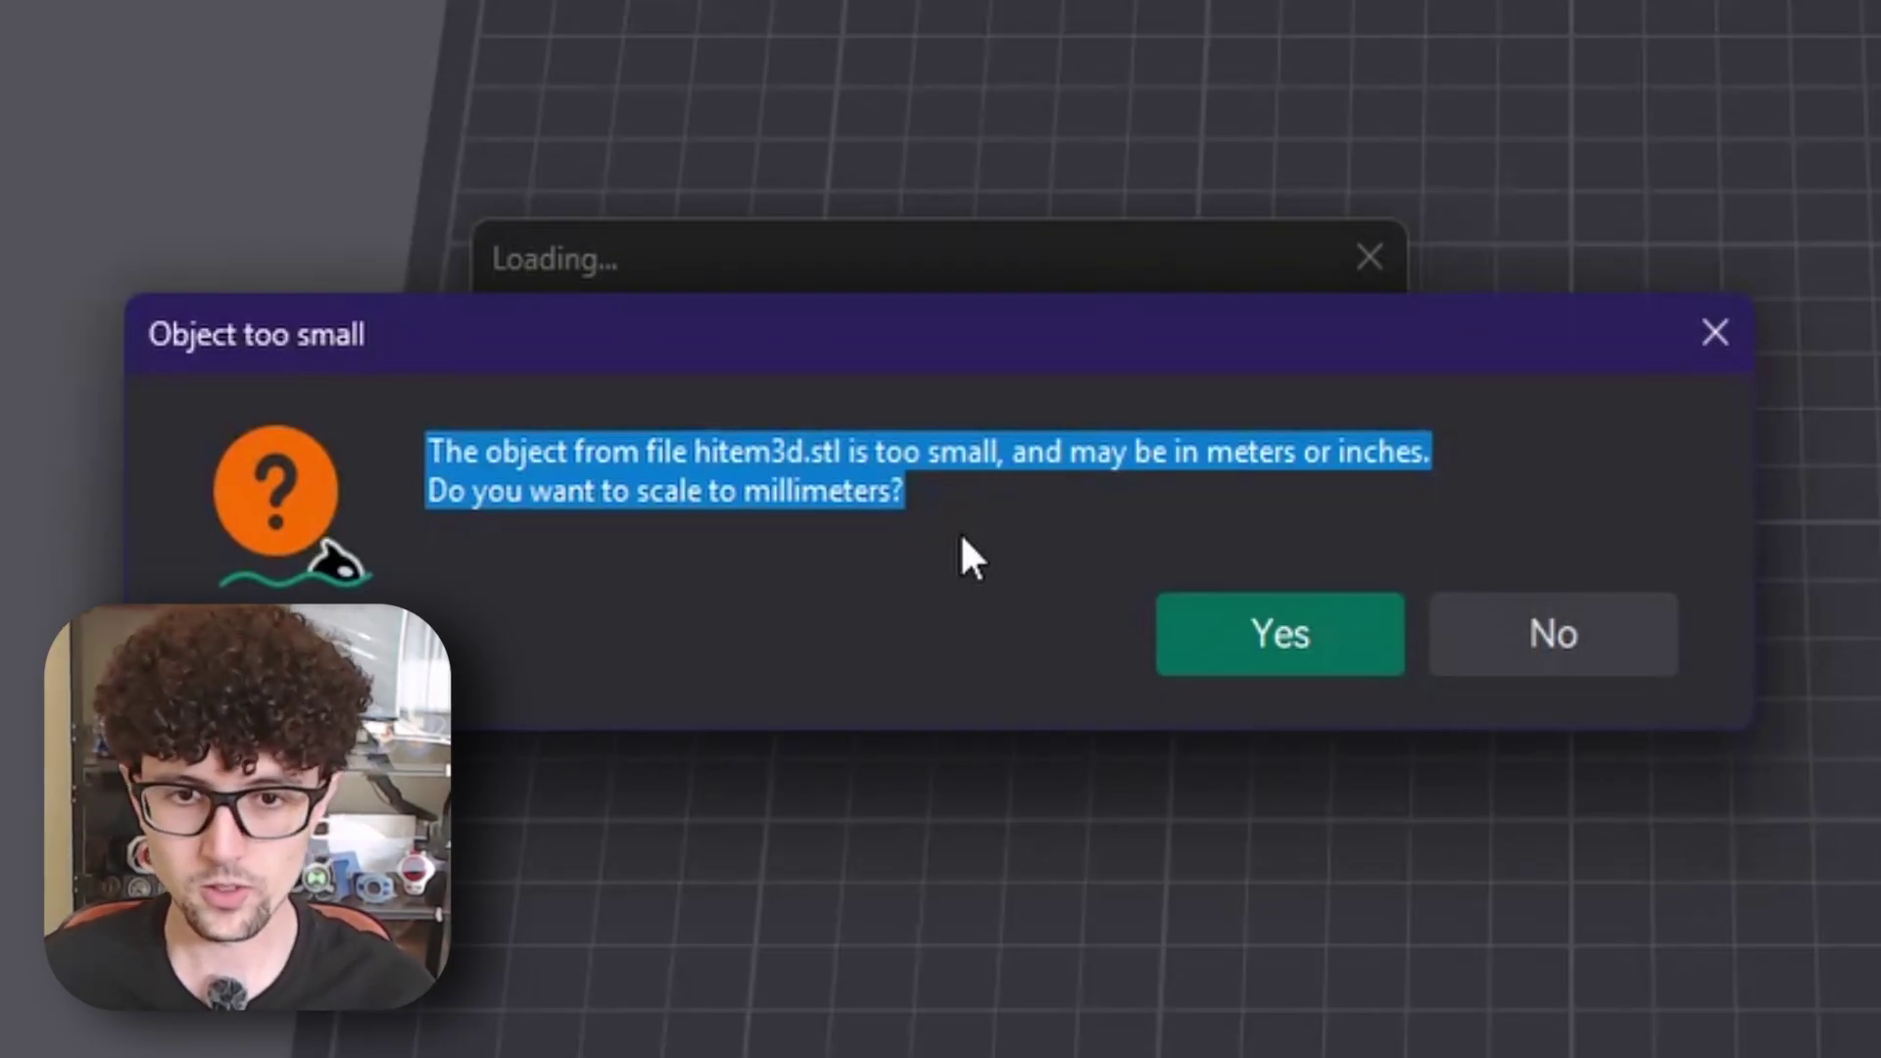
pyautogui.click(743, 540)
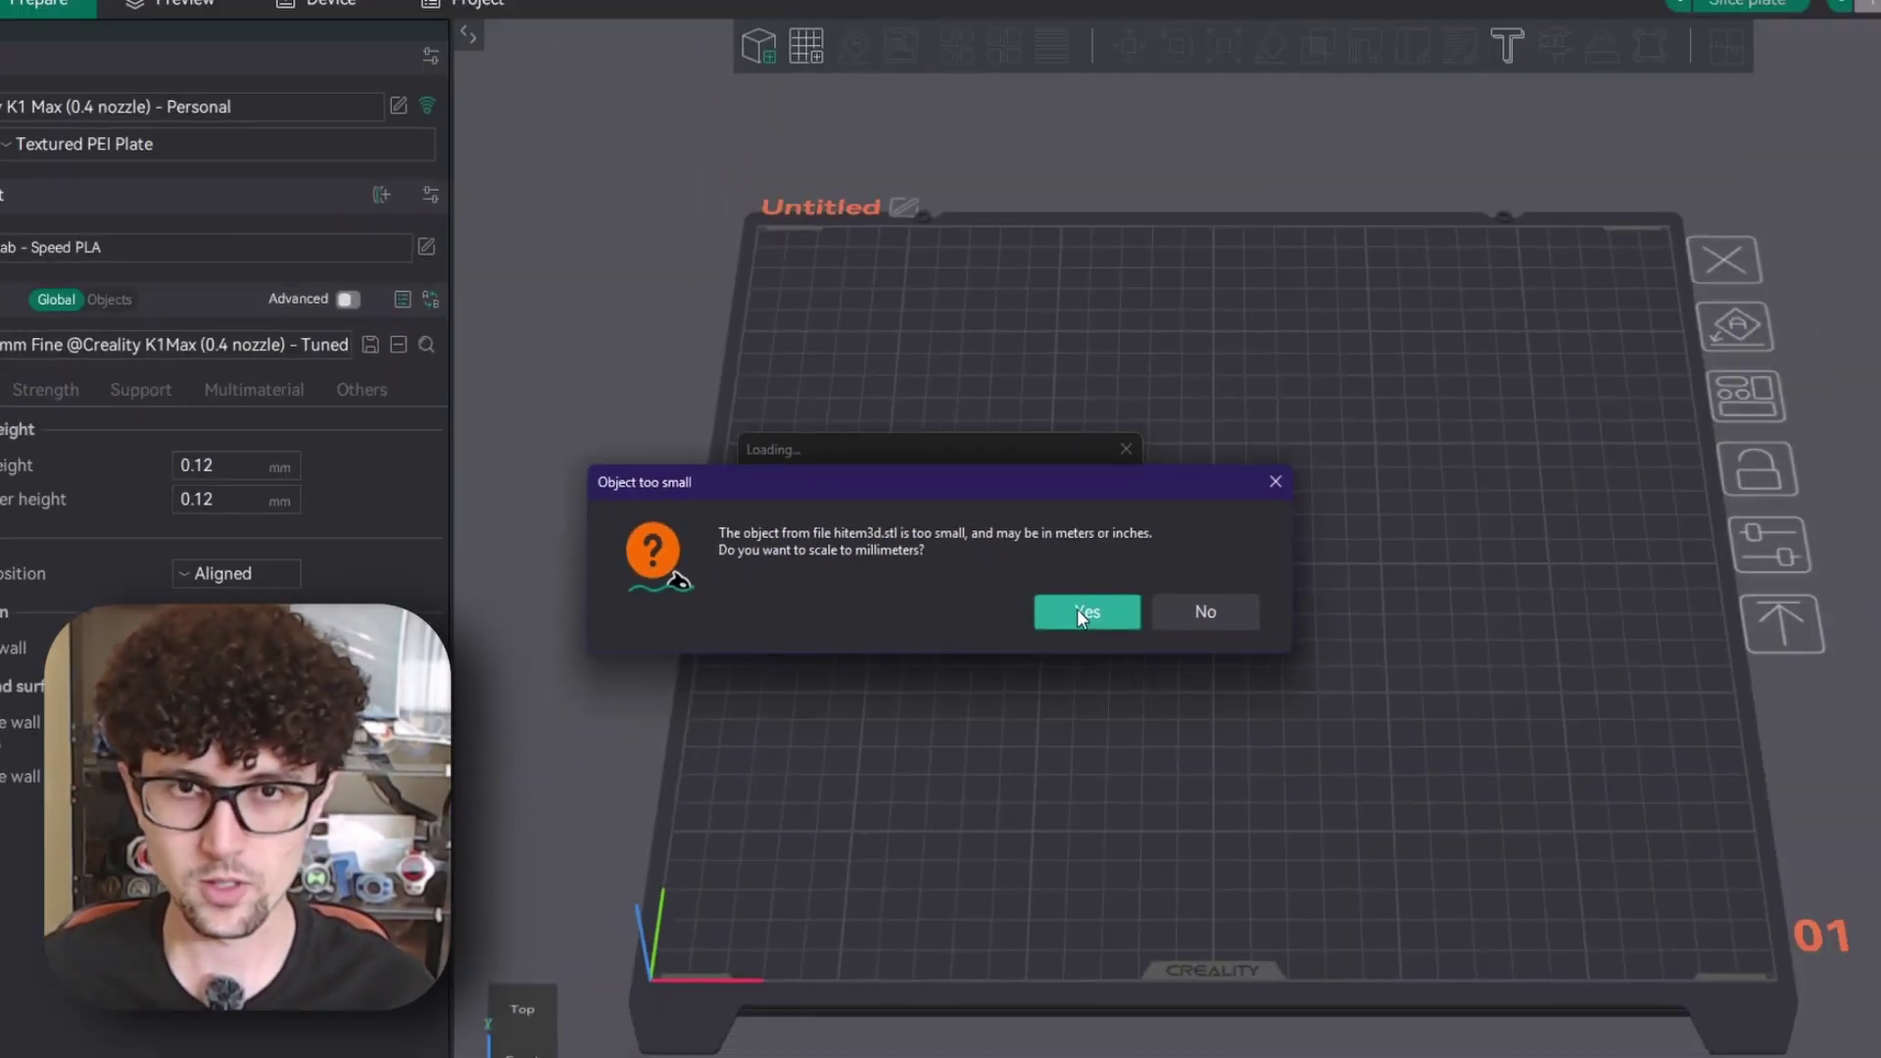
# Accept converting the model to millimeters and lay the cat-in-box flat on a chosen face
pyautogui.click(1273, 634)
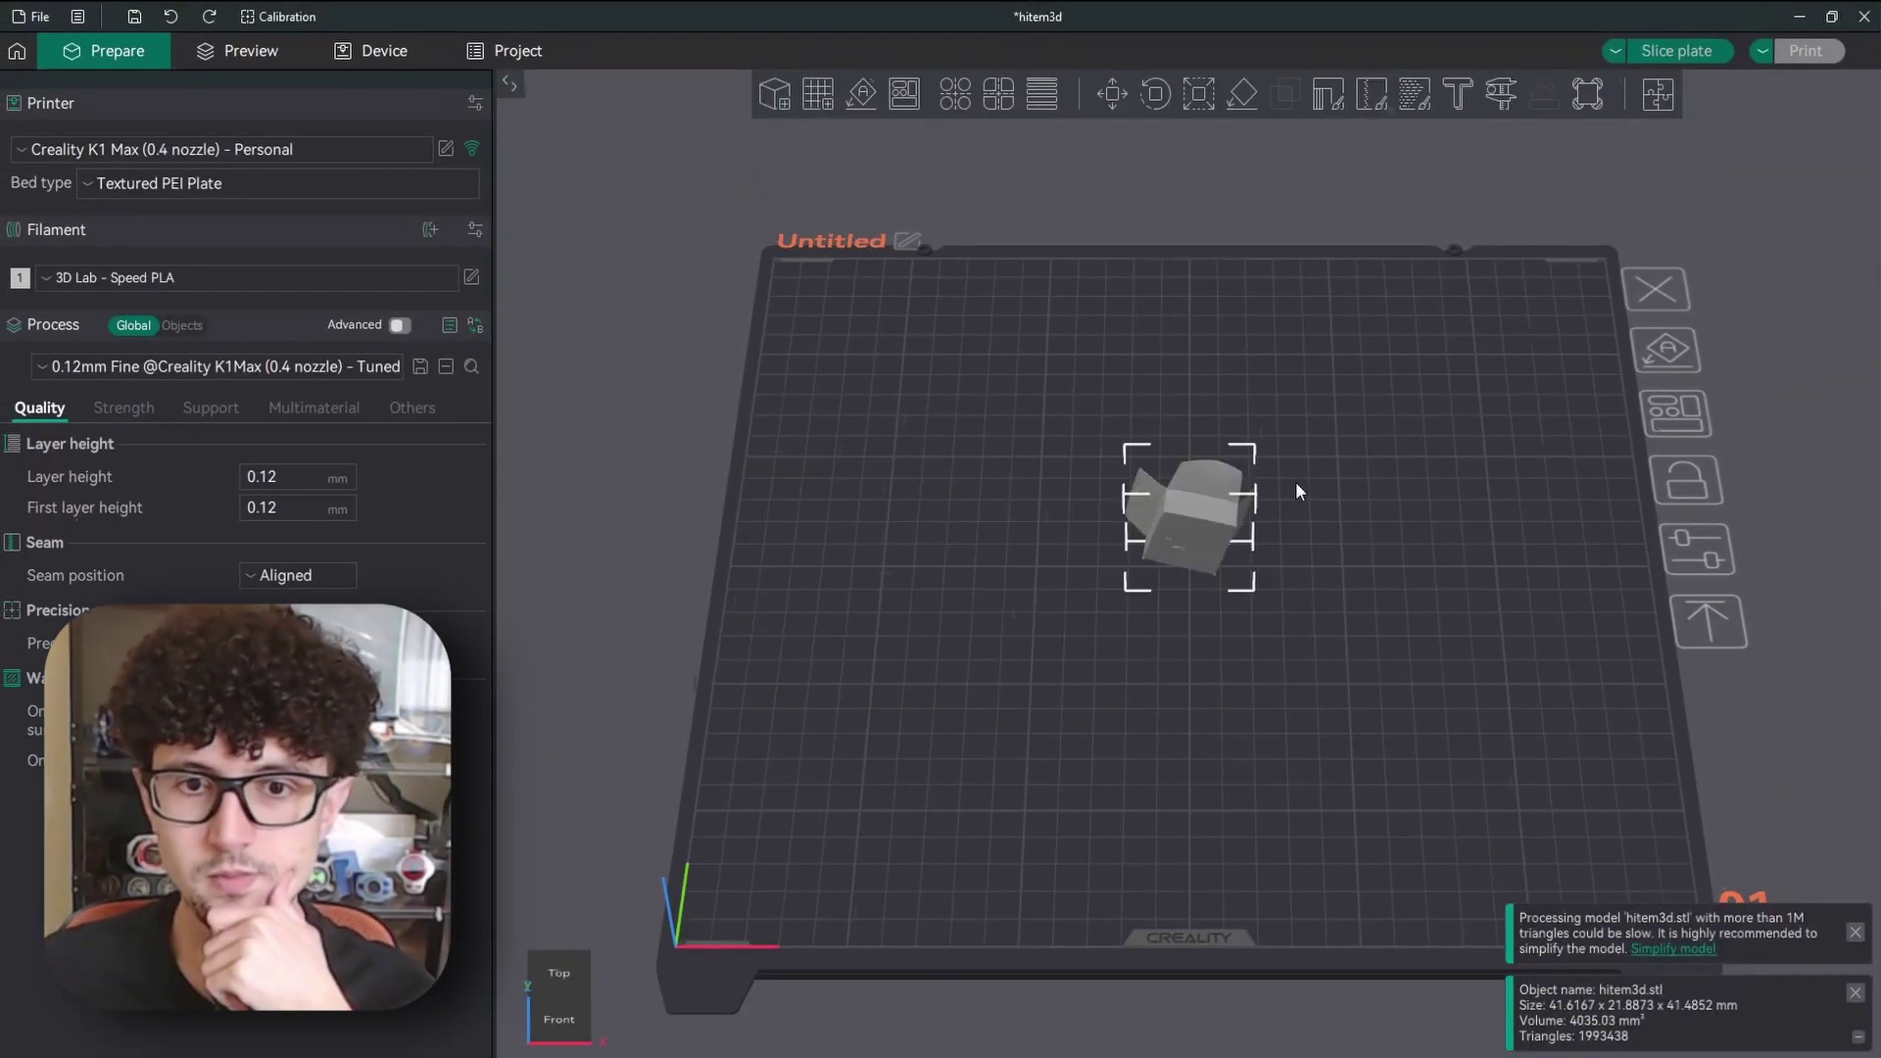
pyautogui.scroll(1, 1256, 484)
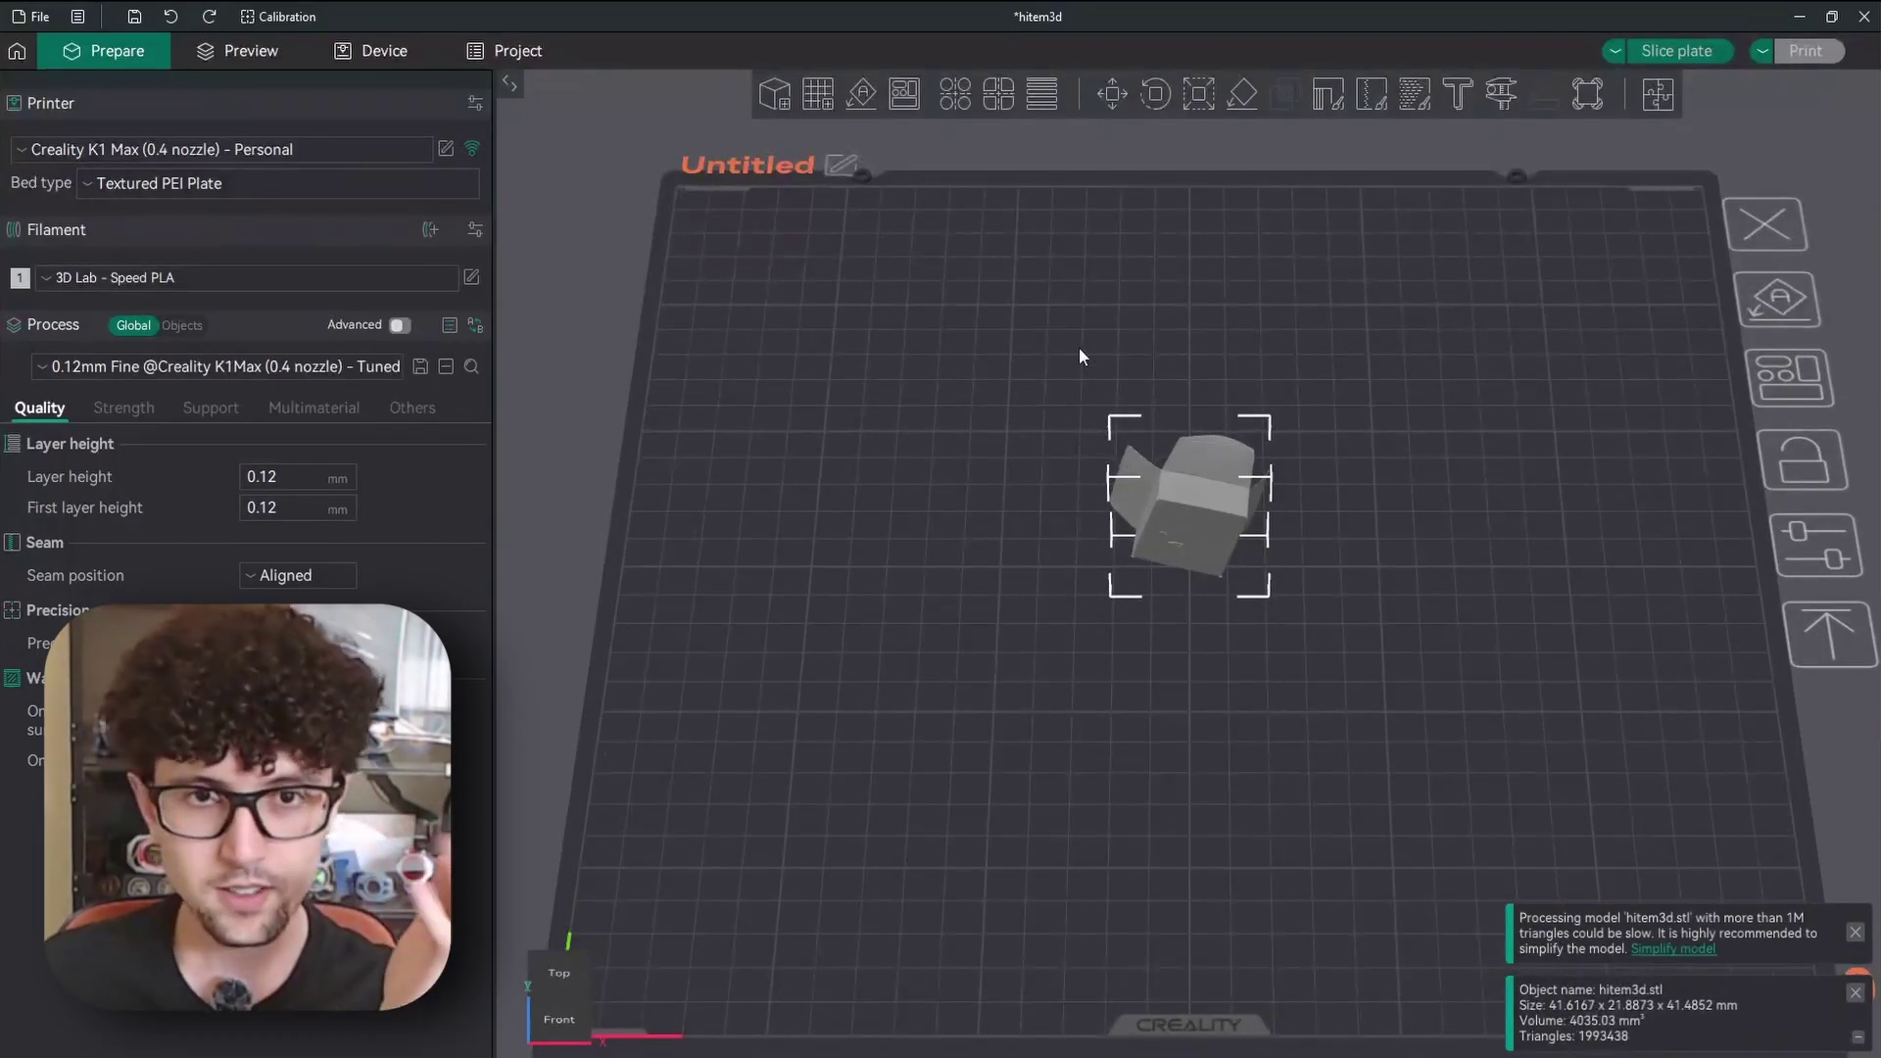
pyautogui.scroll(2, 1193, 370)
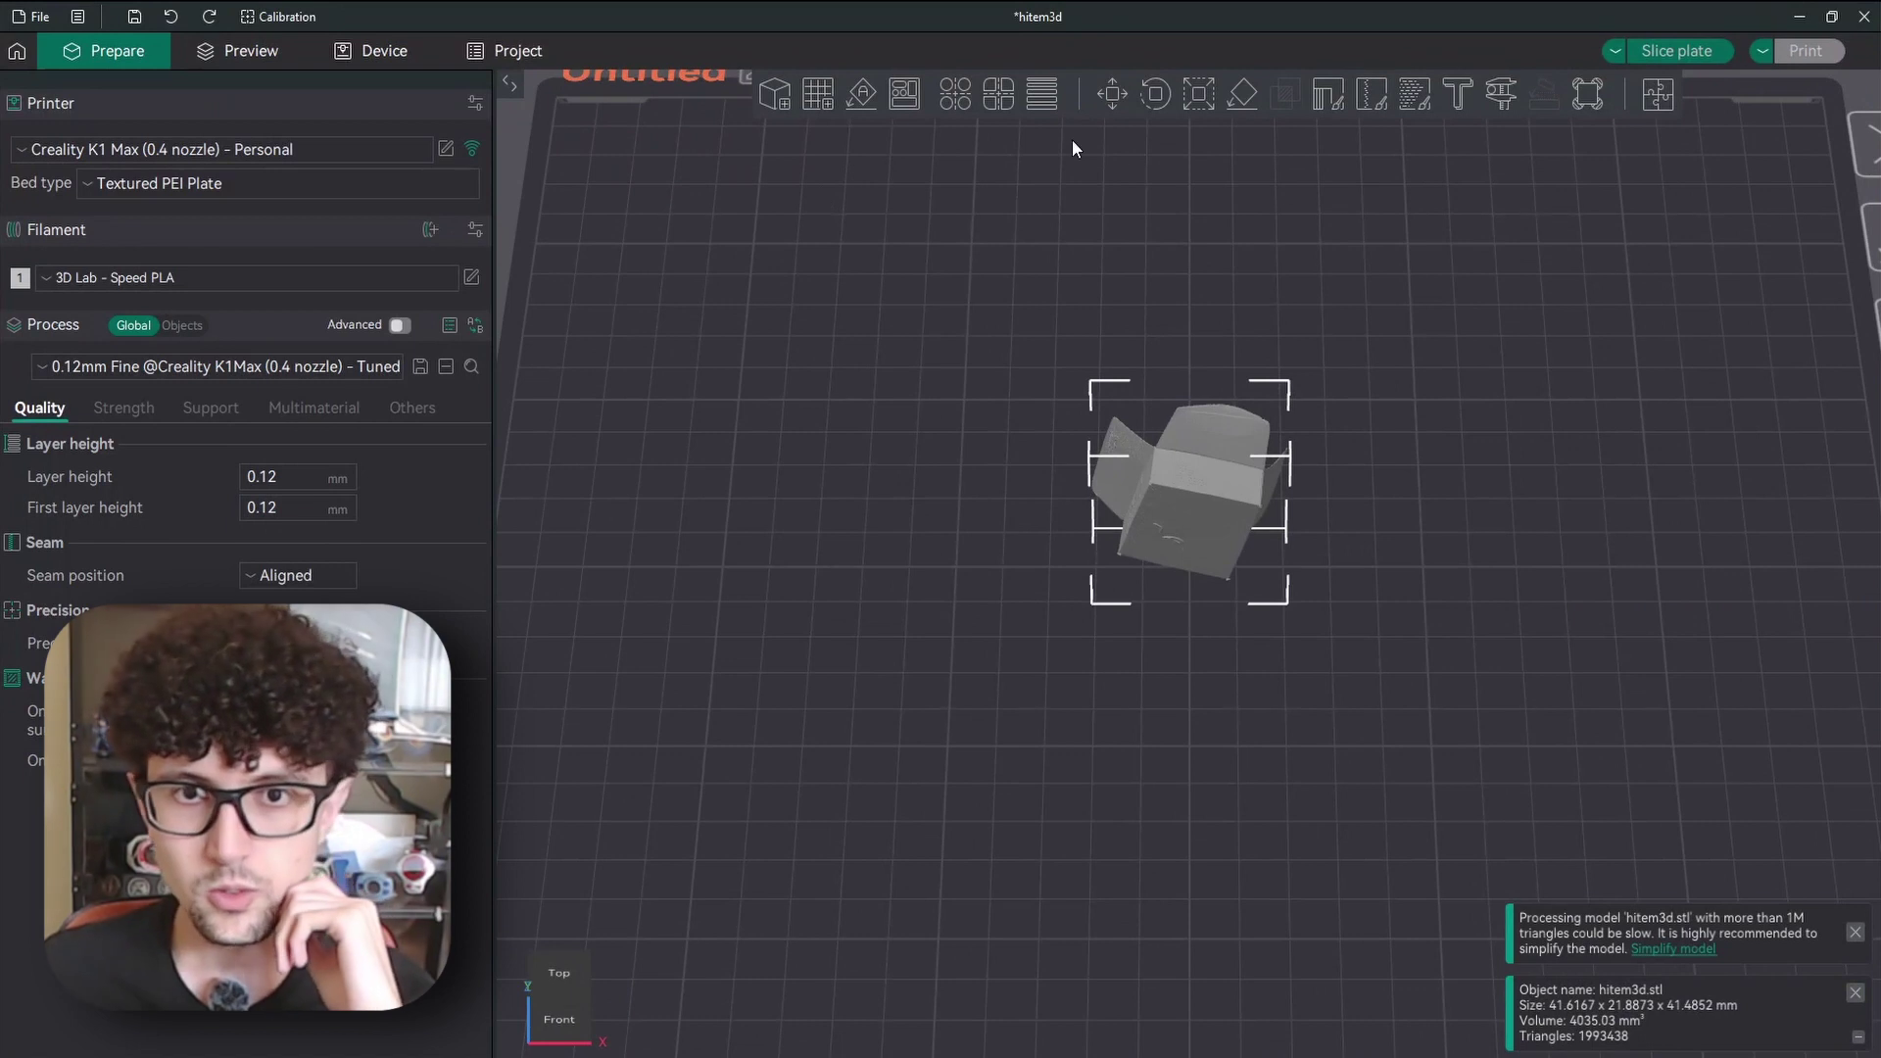
pyautogui.click(1240, 98)
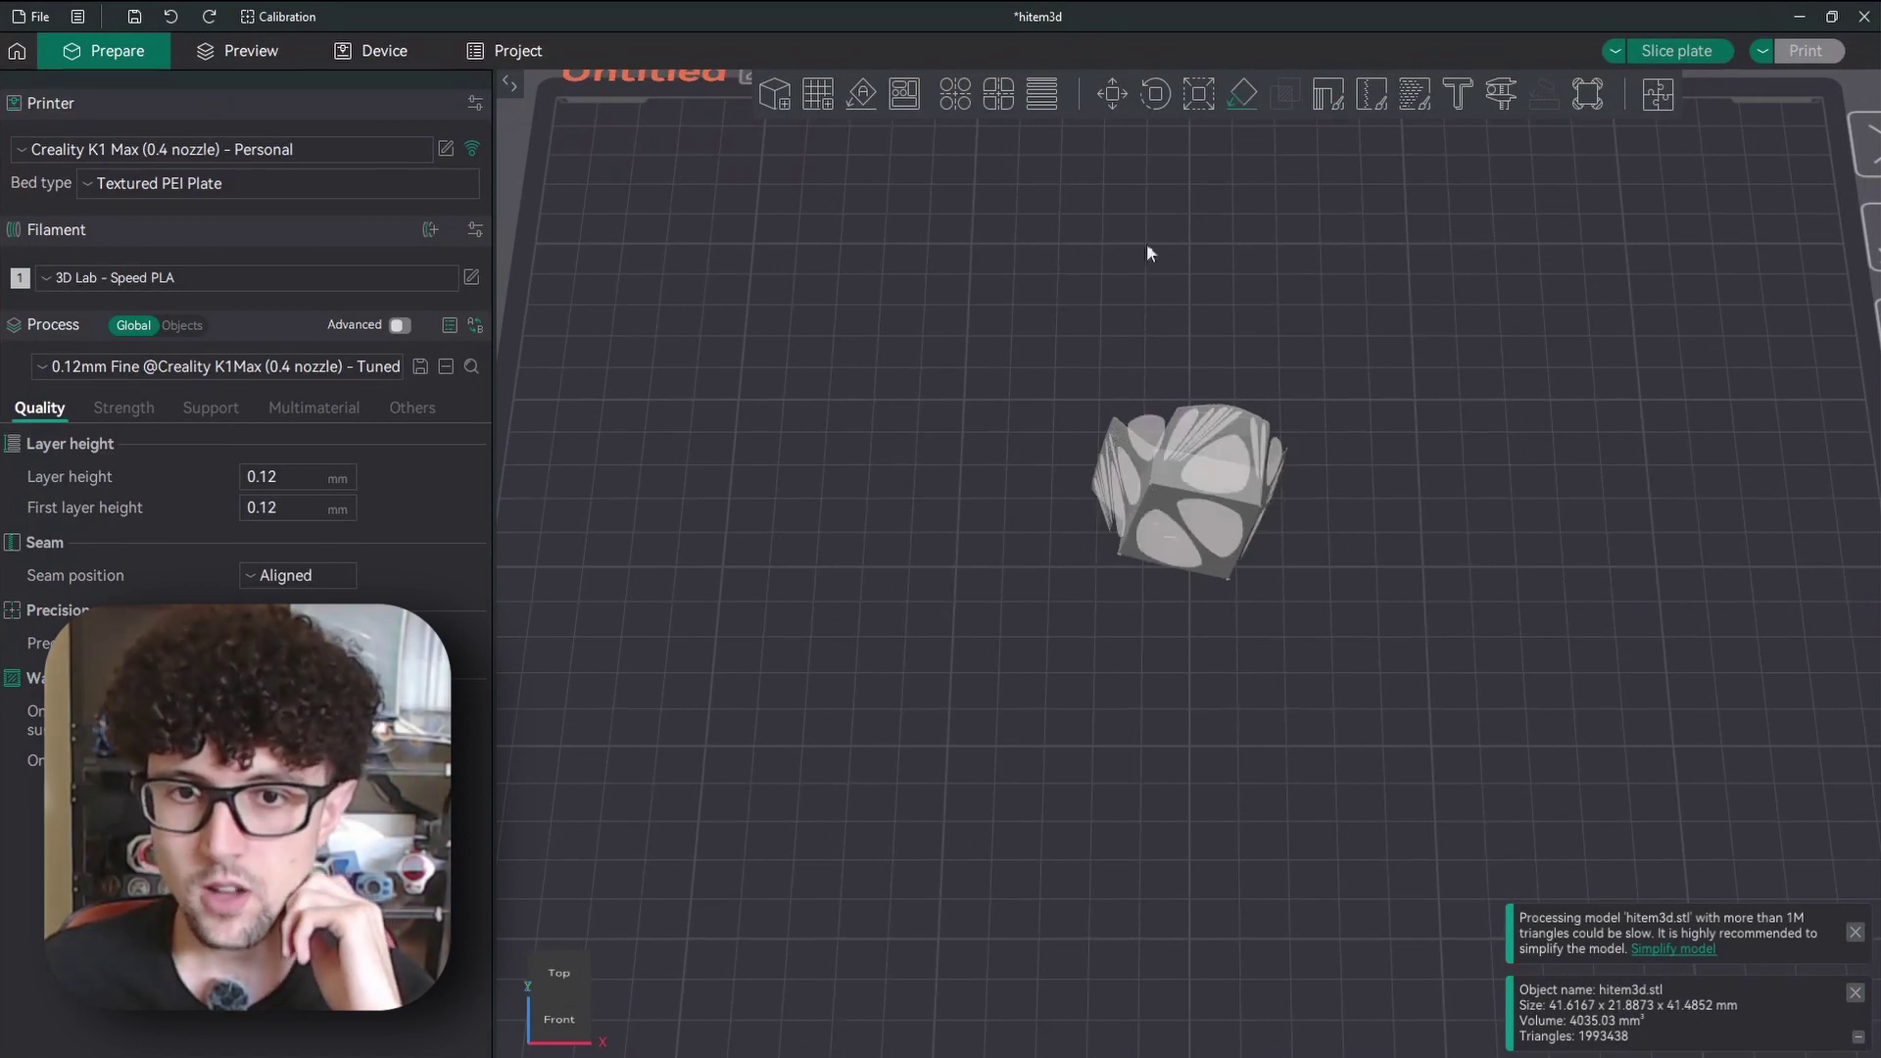
pyautogui.click(1225, 532)
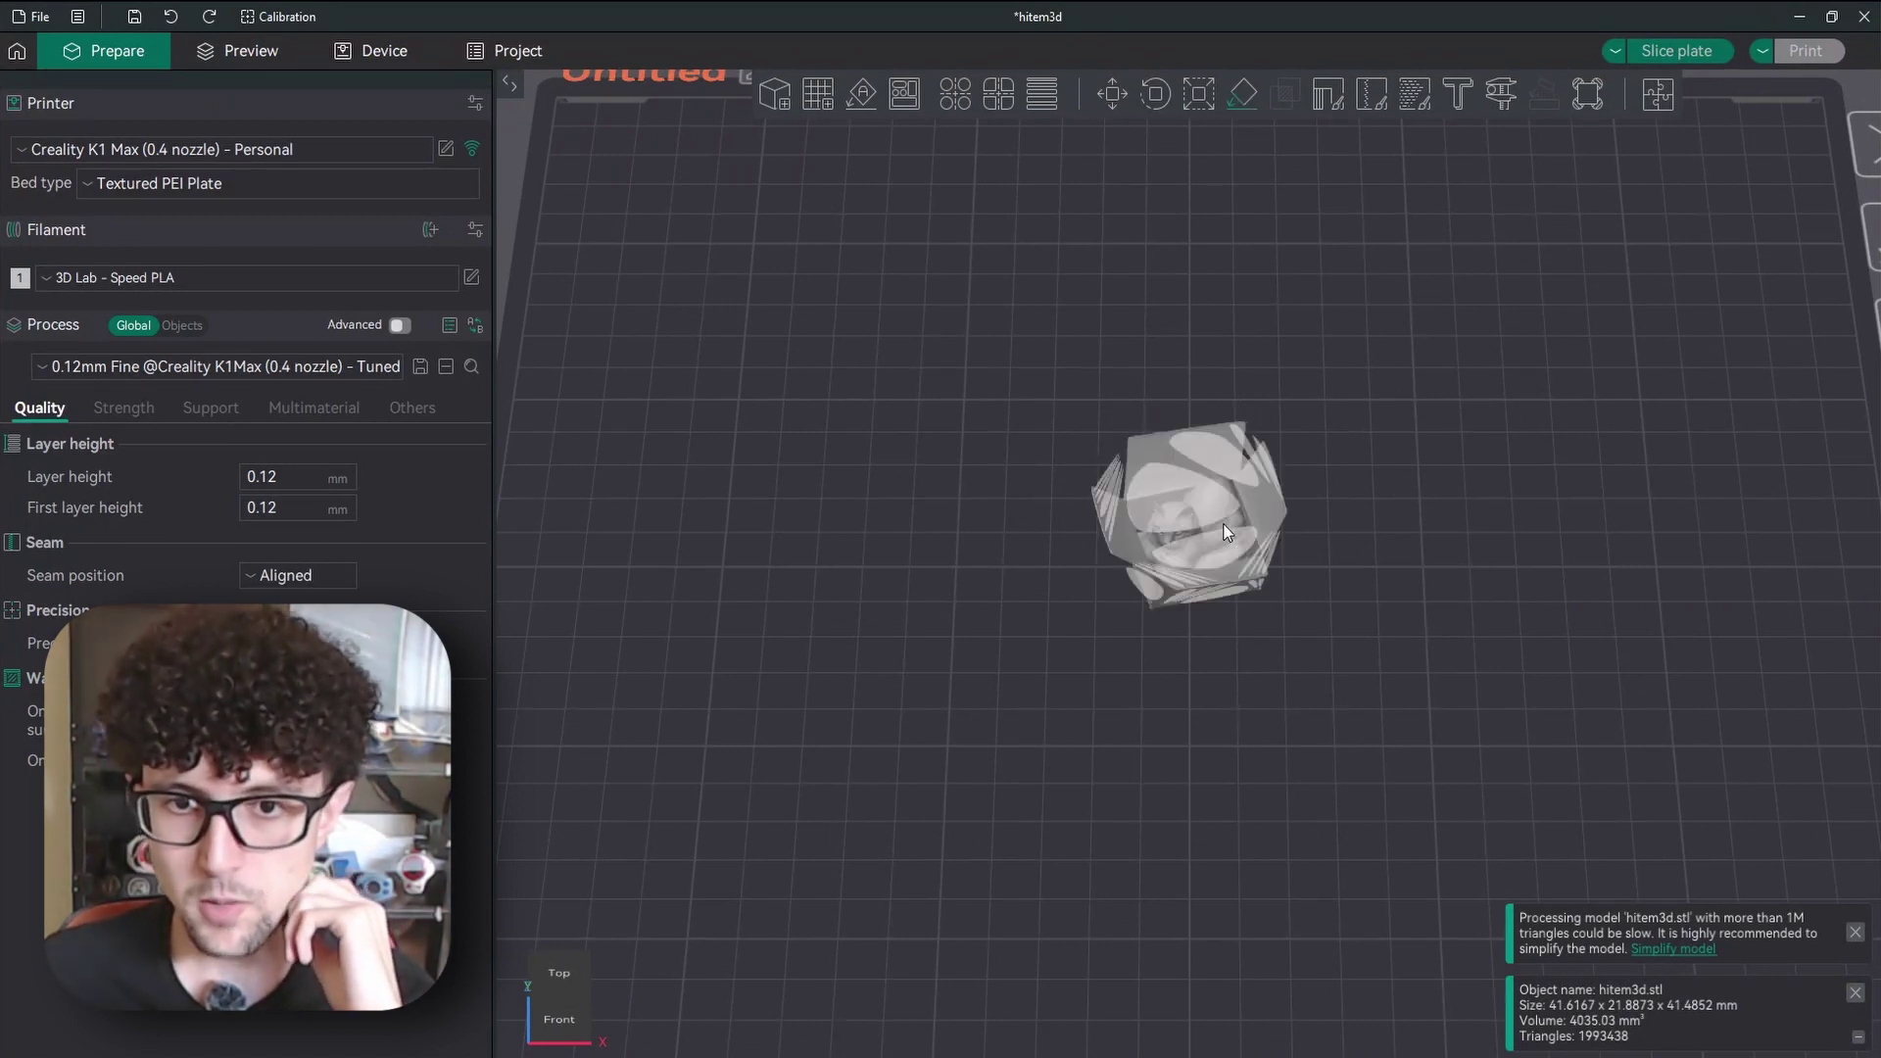
pyautogui.click(955, 708)
pyautogui.scroll(-5, 948, 676)
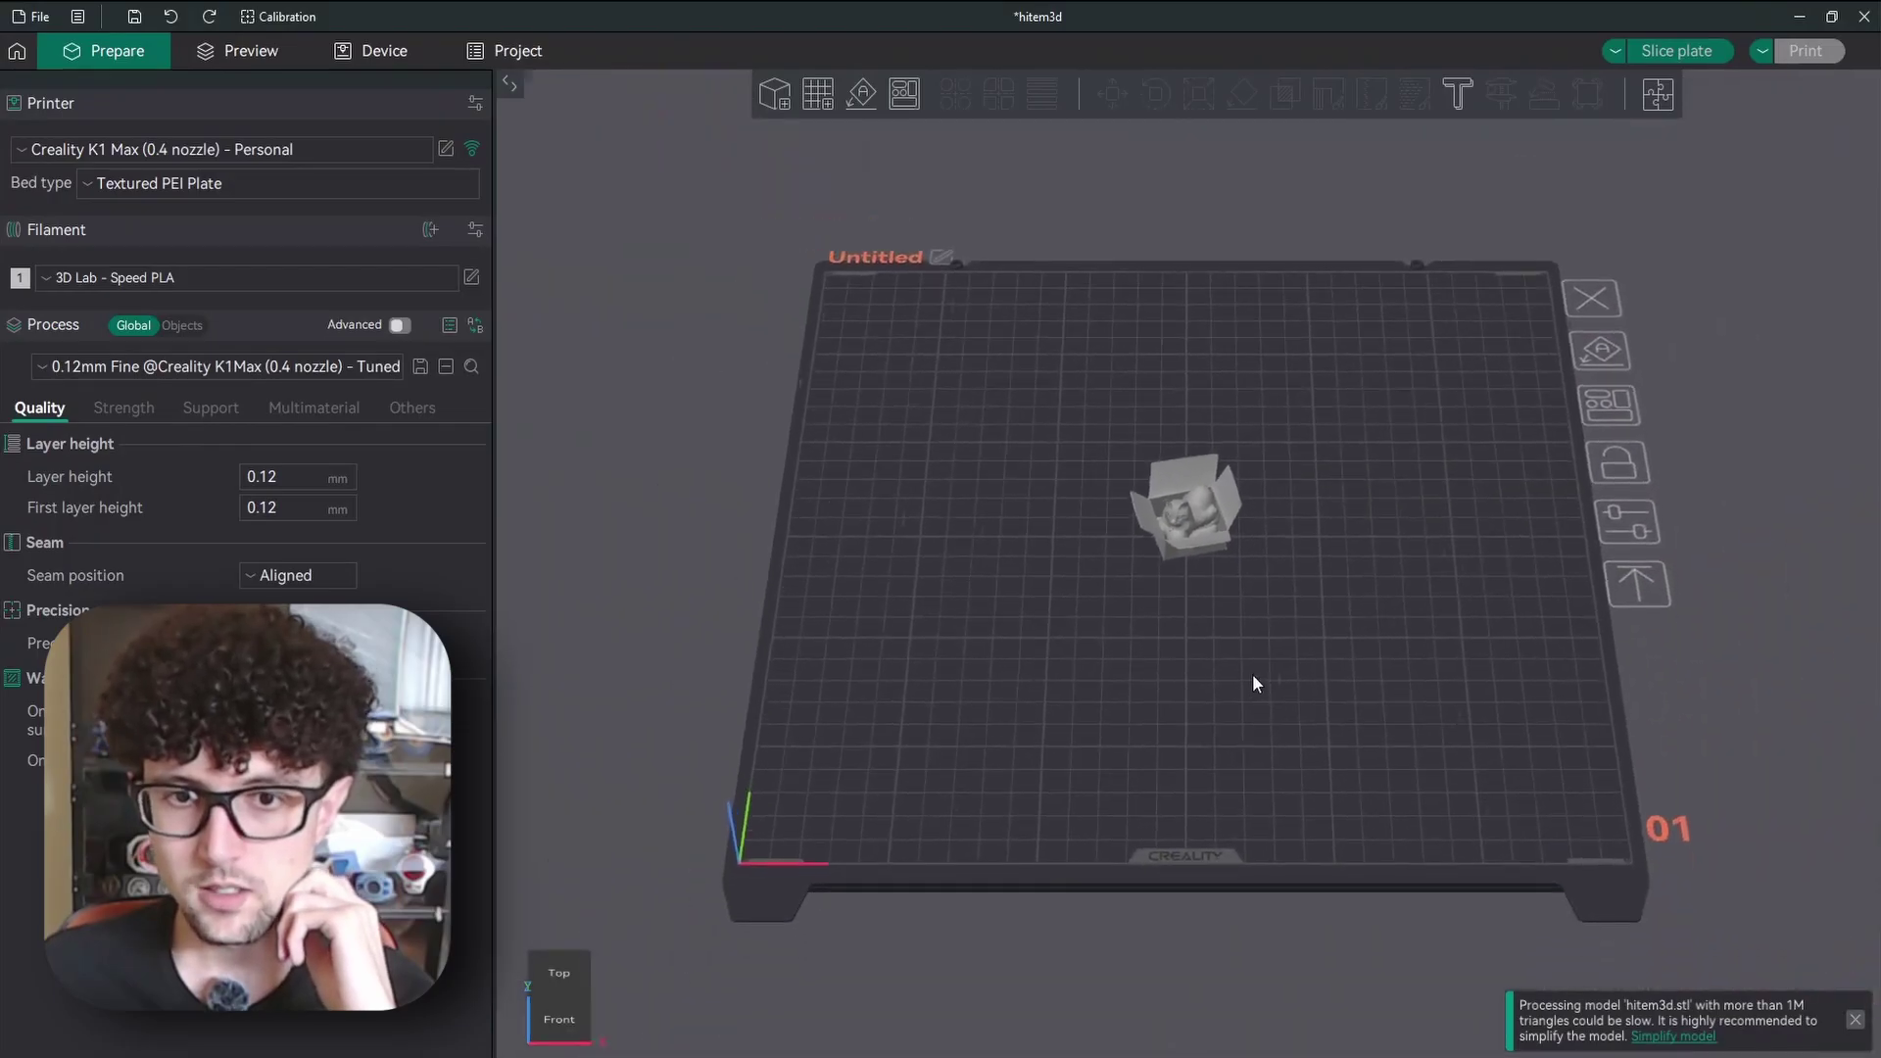
pyautogui.moveTo(1256, 683); pyautogui.dragTo(1221, 686)
# Scale the model uniformly to 243.78% and centre it on the build plate
pyautogui.click(1166, 553)
pyautogui.press('s')
pyautogui.moveTo(1223, 607); pyautogui.dragTo(1286, 648)
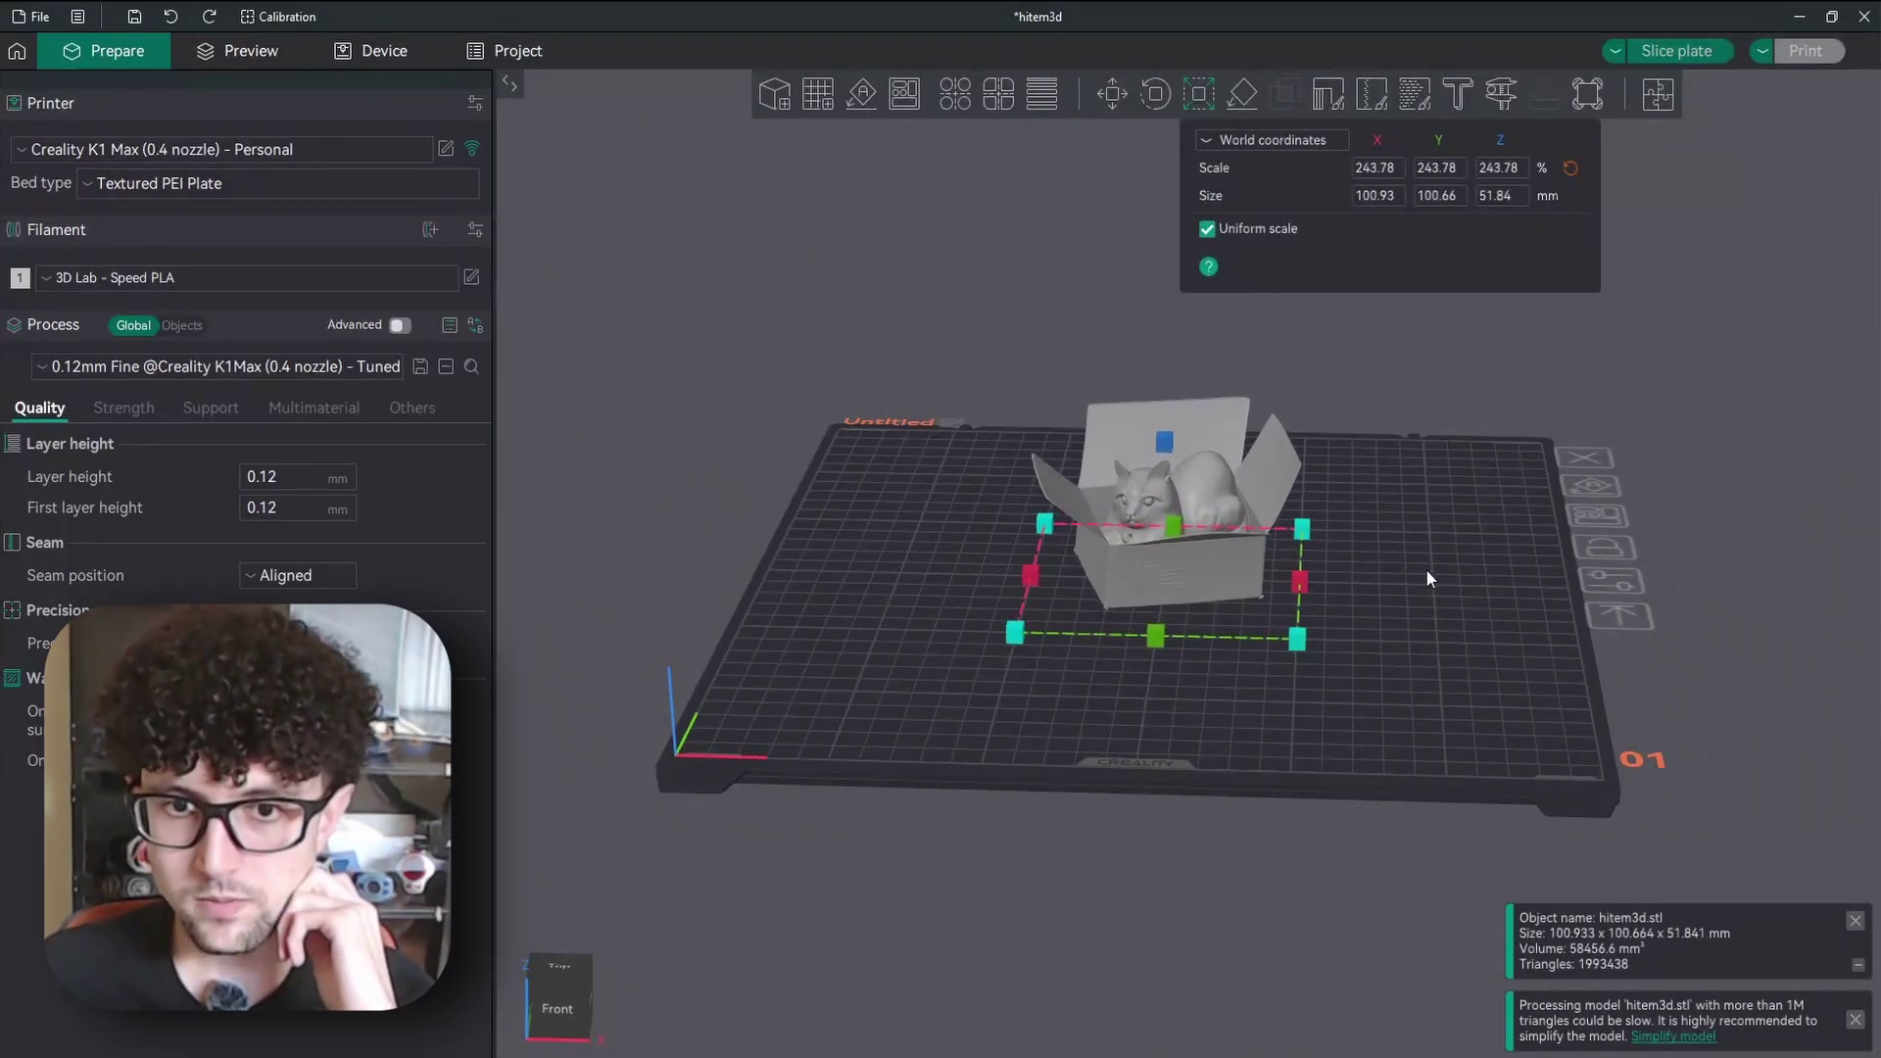
pyautogui.rightClick(1179, 505)
pyautogui.click(1260, 609)
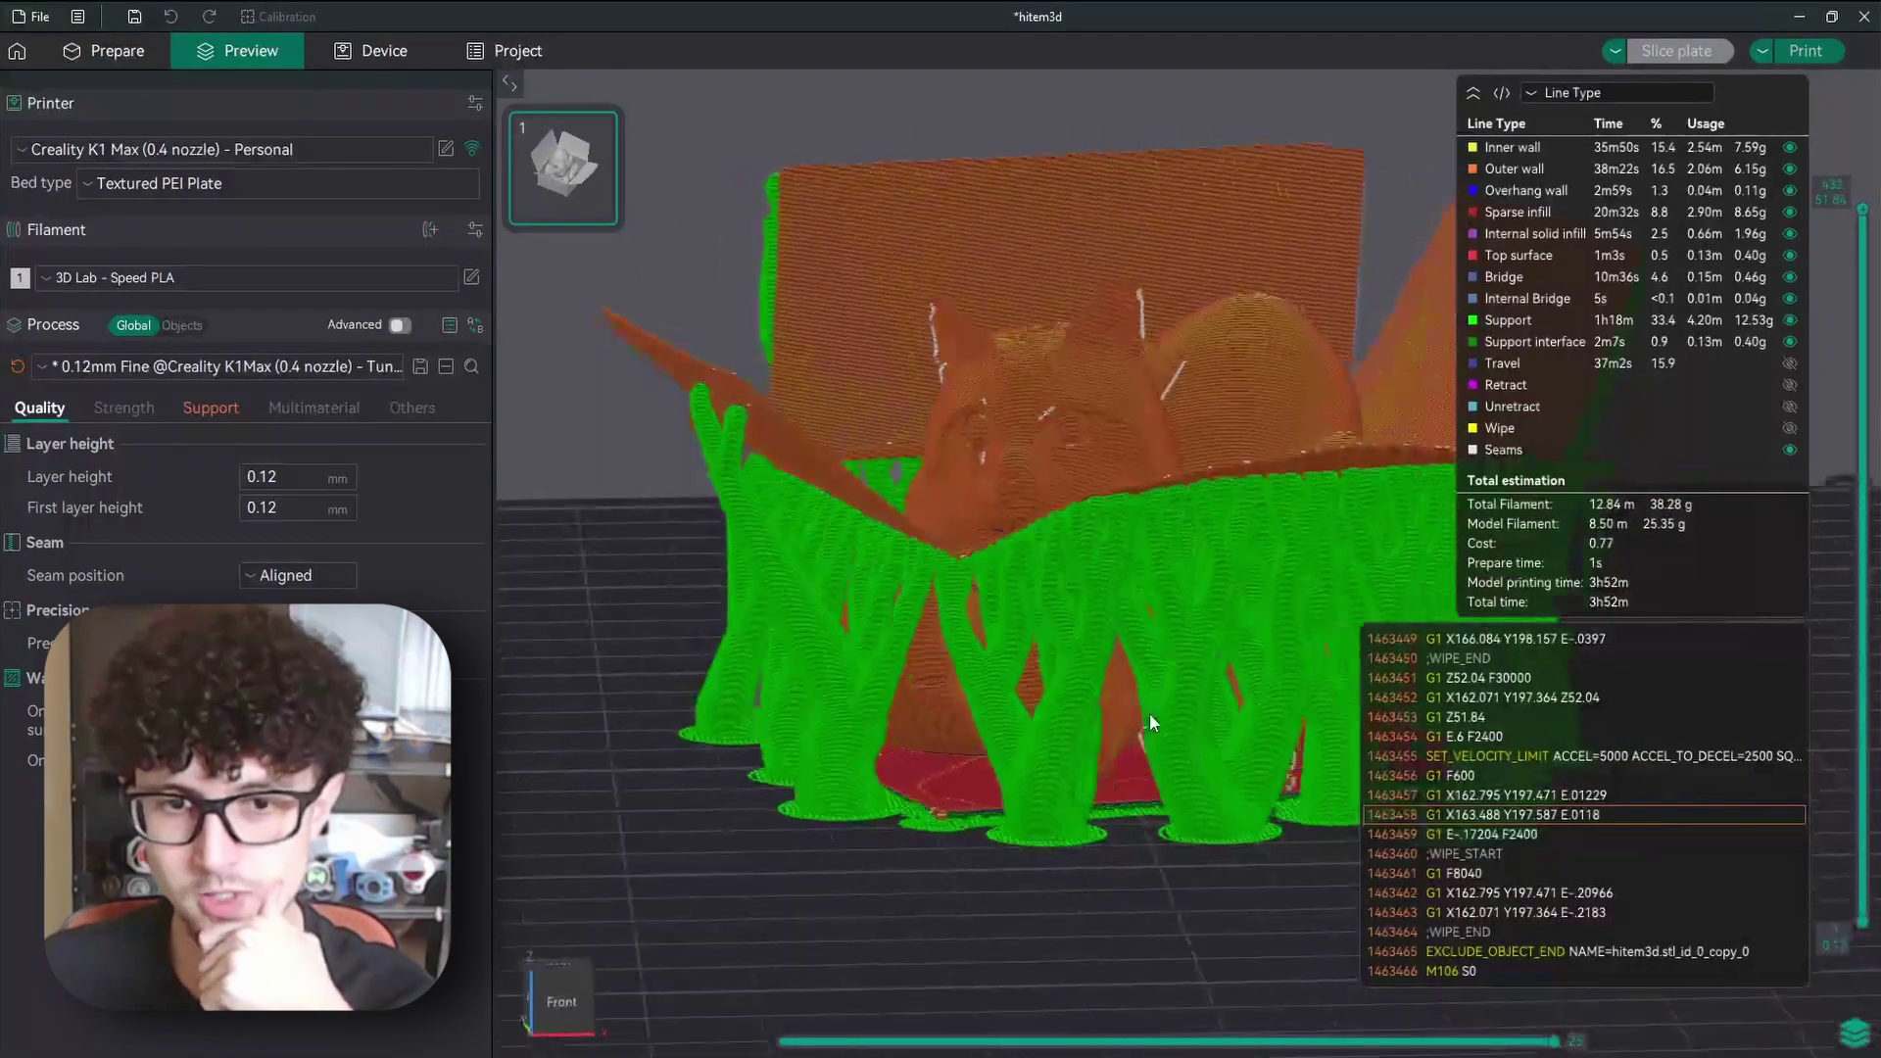
pyautogui.moveTo(1149, 713)
pyautogui.mouseDown()
pyautogui.moveTo(1130, 713)
pyautogui.moveTo(1261, 711)
pyautogui.moveTo(1115, 713)
pyautogui.moveTo(1150, 711)
pyautogui.moveTo(1138, 741)
pyautogui.moveTo(1148, 706)
pyautogui.moveTo(913, 701)
pyautogui.moveTo(1159, 715)
pyautogui.moveTo(1148, 698)
pyautogui.mouseUp()
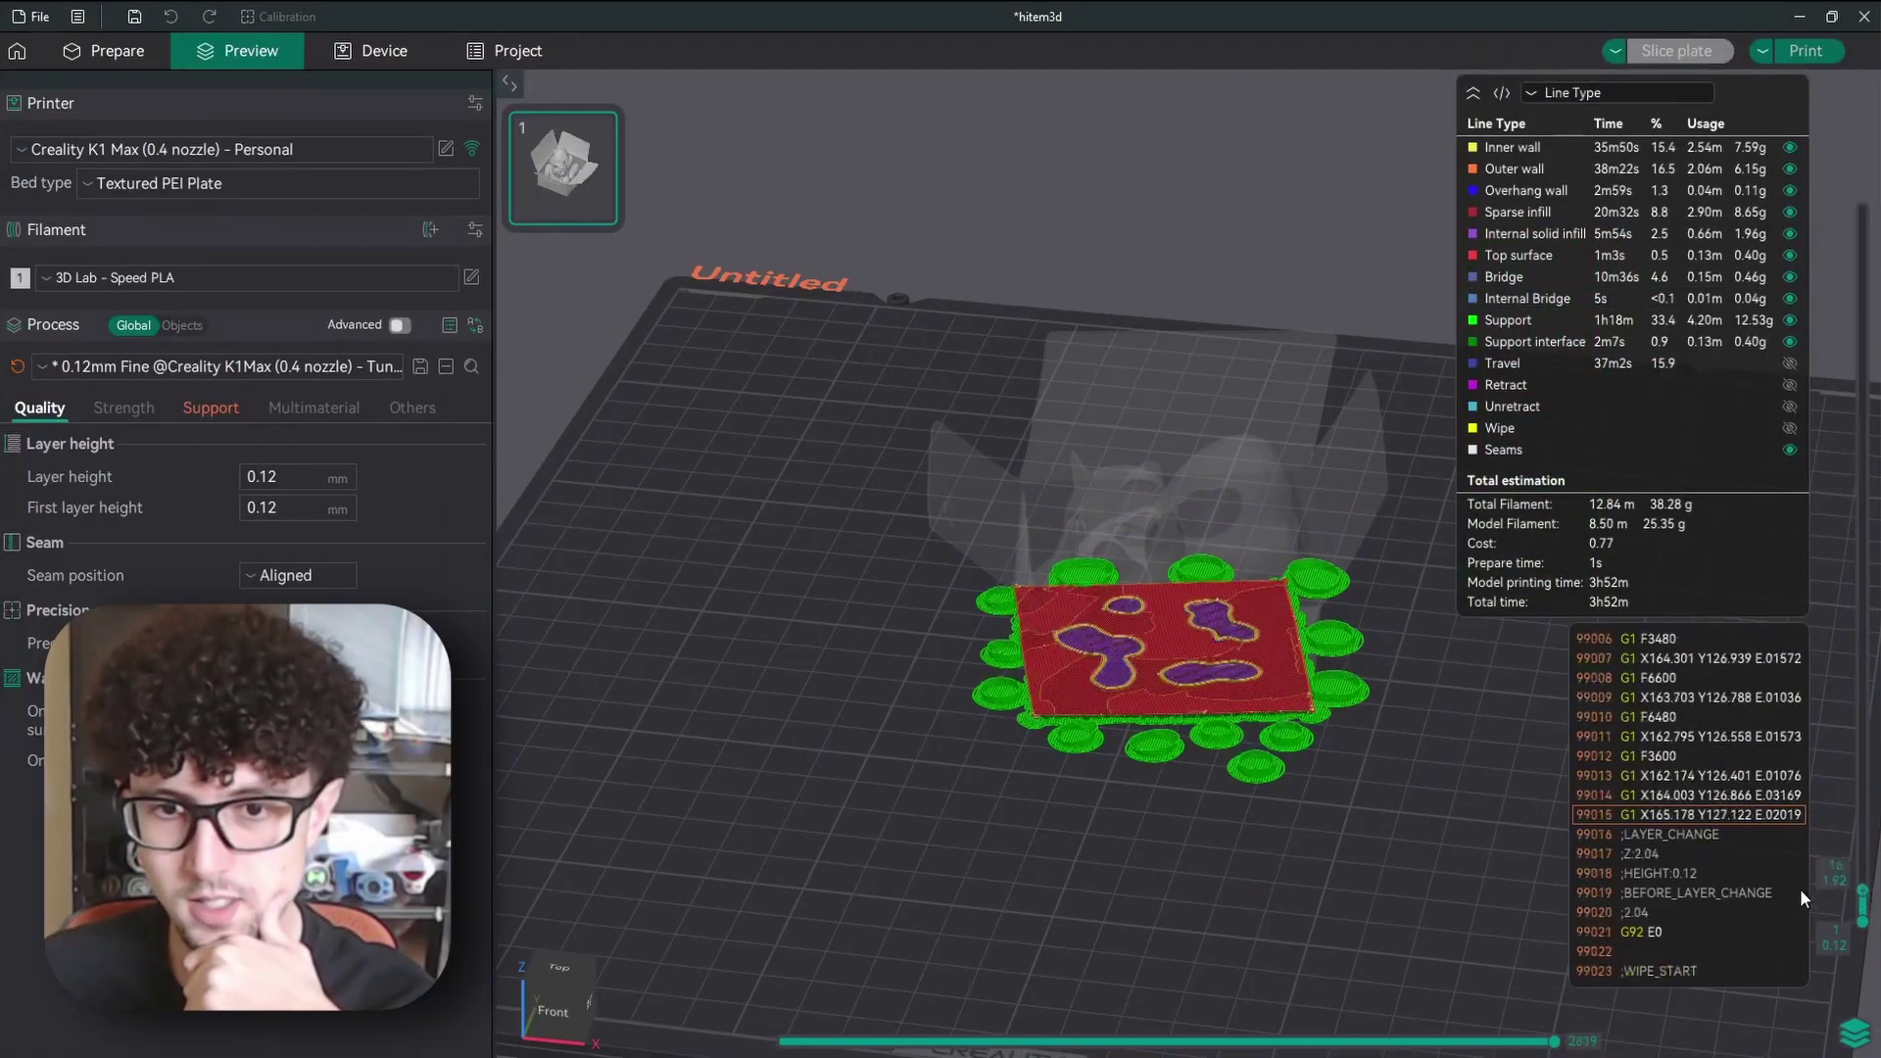
# Scroll through Creality Print's slicing results for the cat-in-box with tree supports
pyautogui.scroll(-15, 1801, 909)
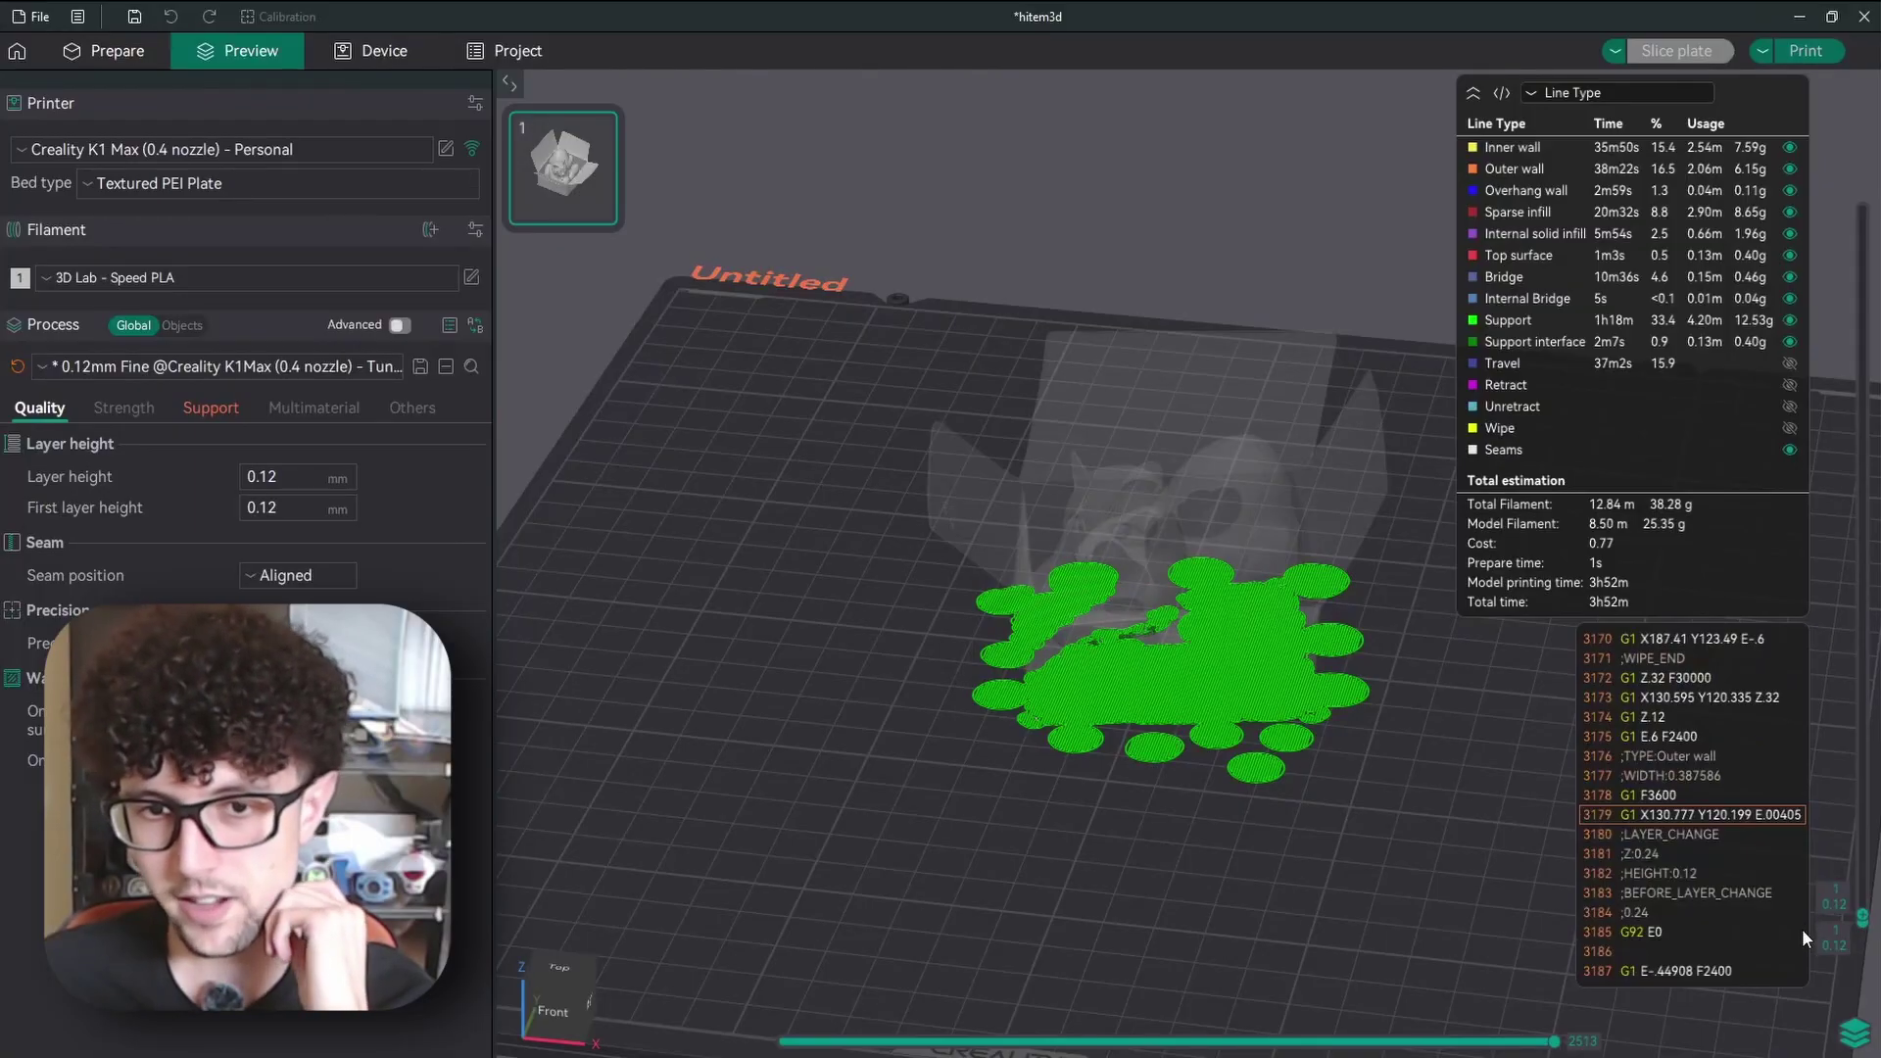
pyautogui.scroll(13, 1807, 917)
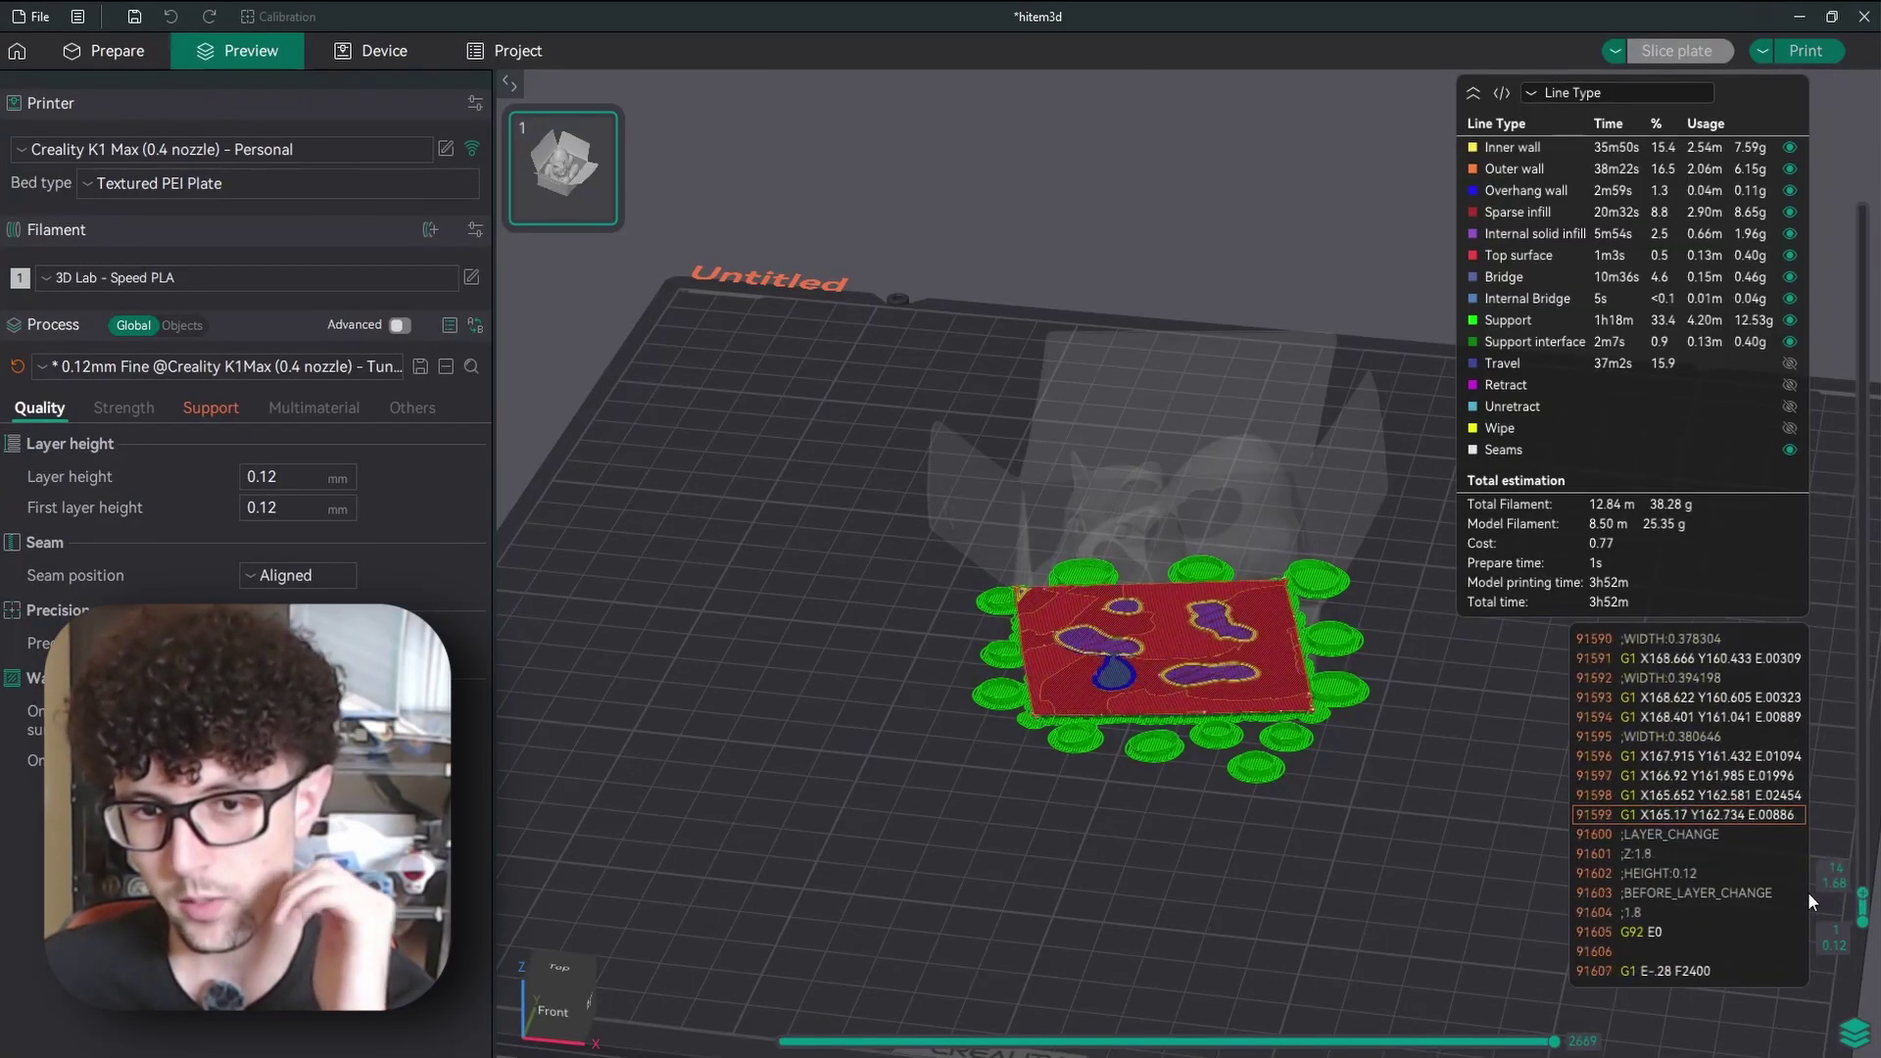
pyautogui.scroll(2, 1808, 900)
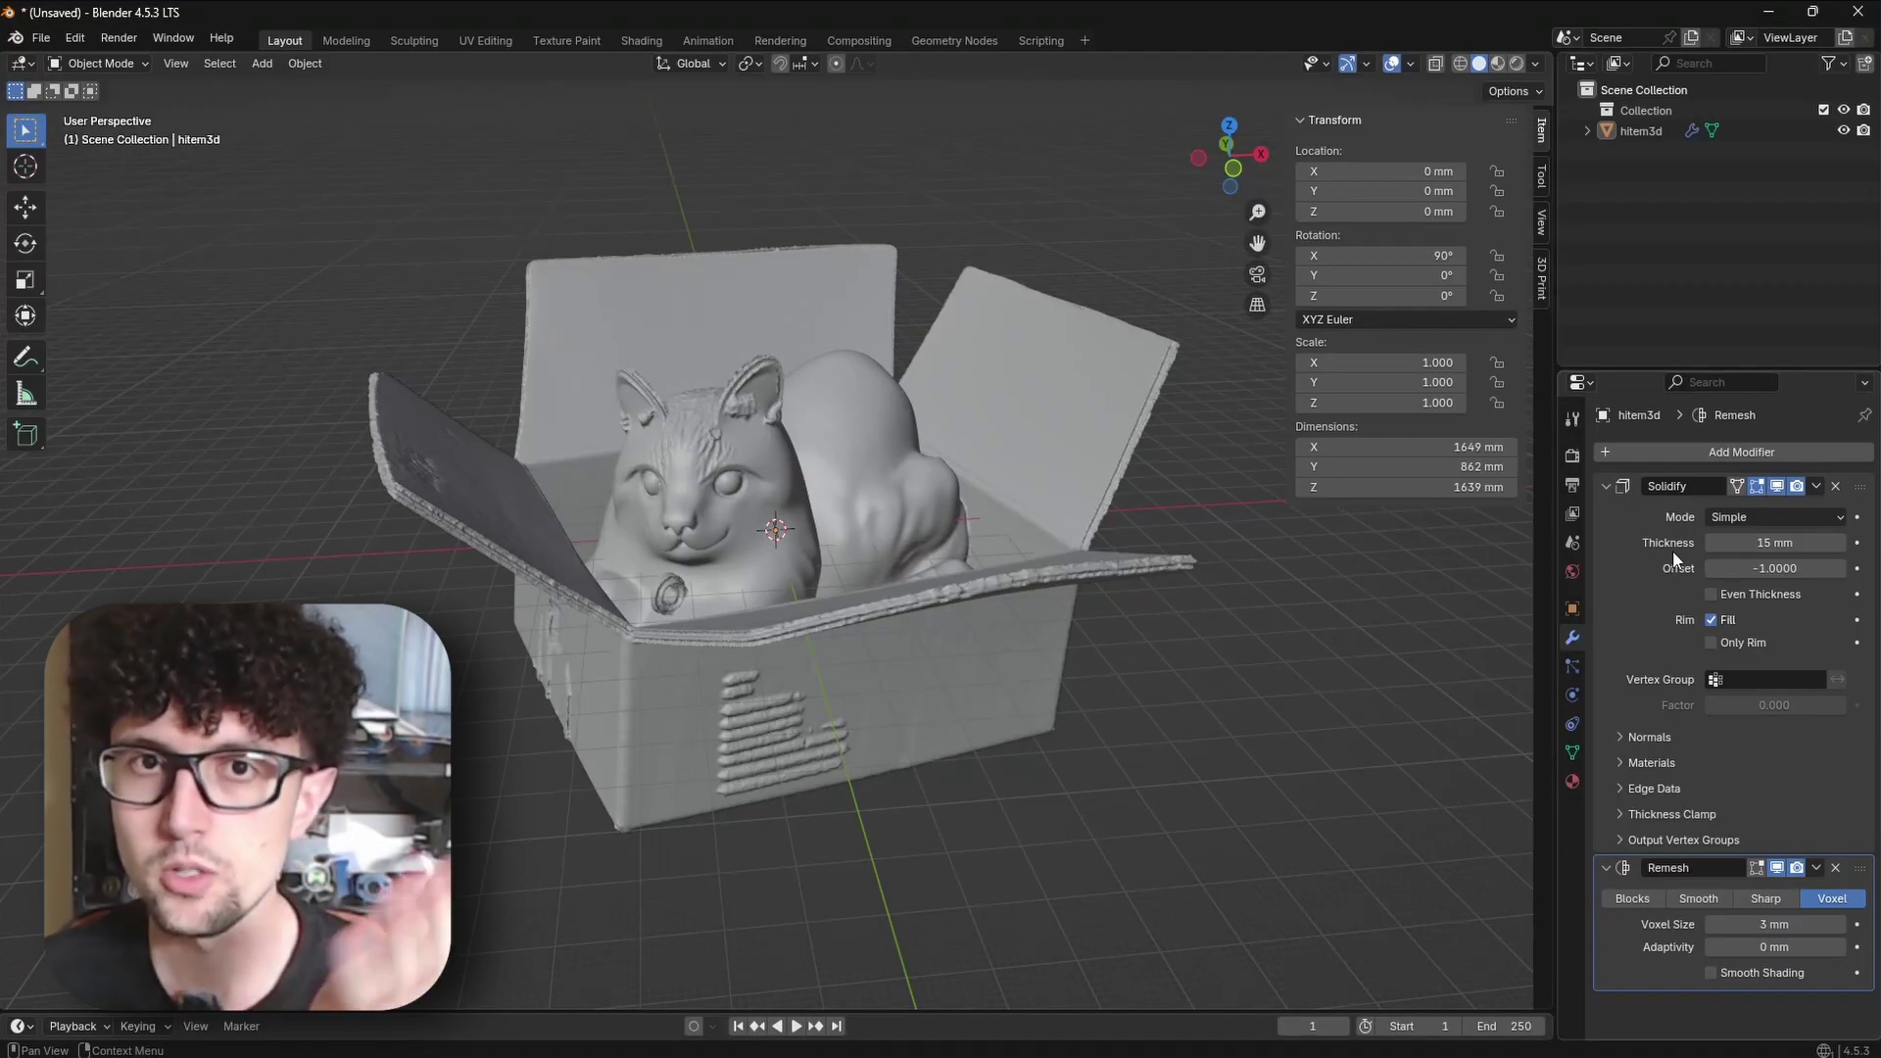
# Collapse and re-expand the Solidify modifier panel on the Blender cat-in-box model
pyautogui.click(1606, 486)
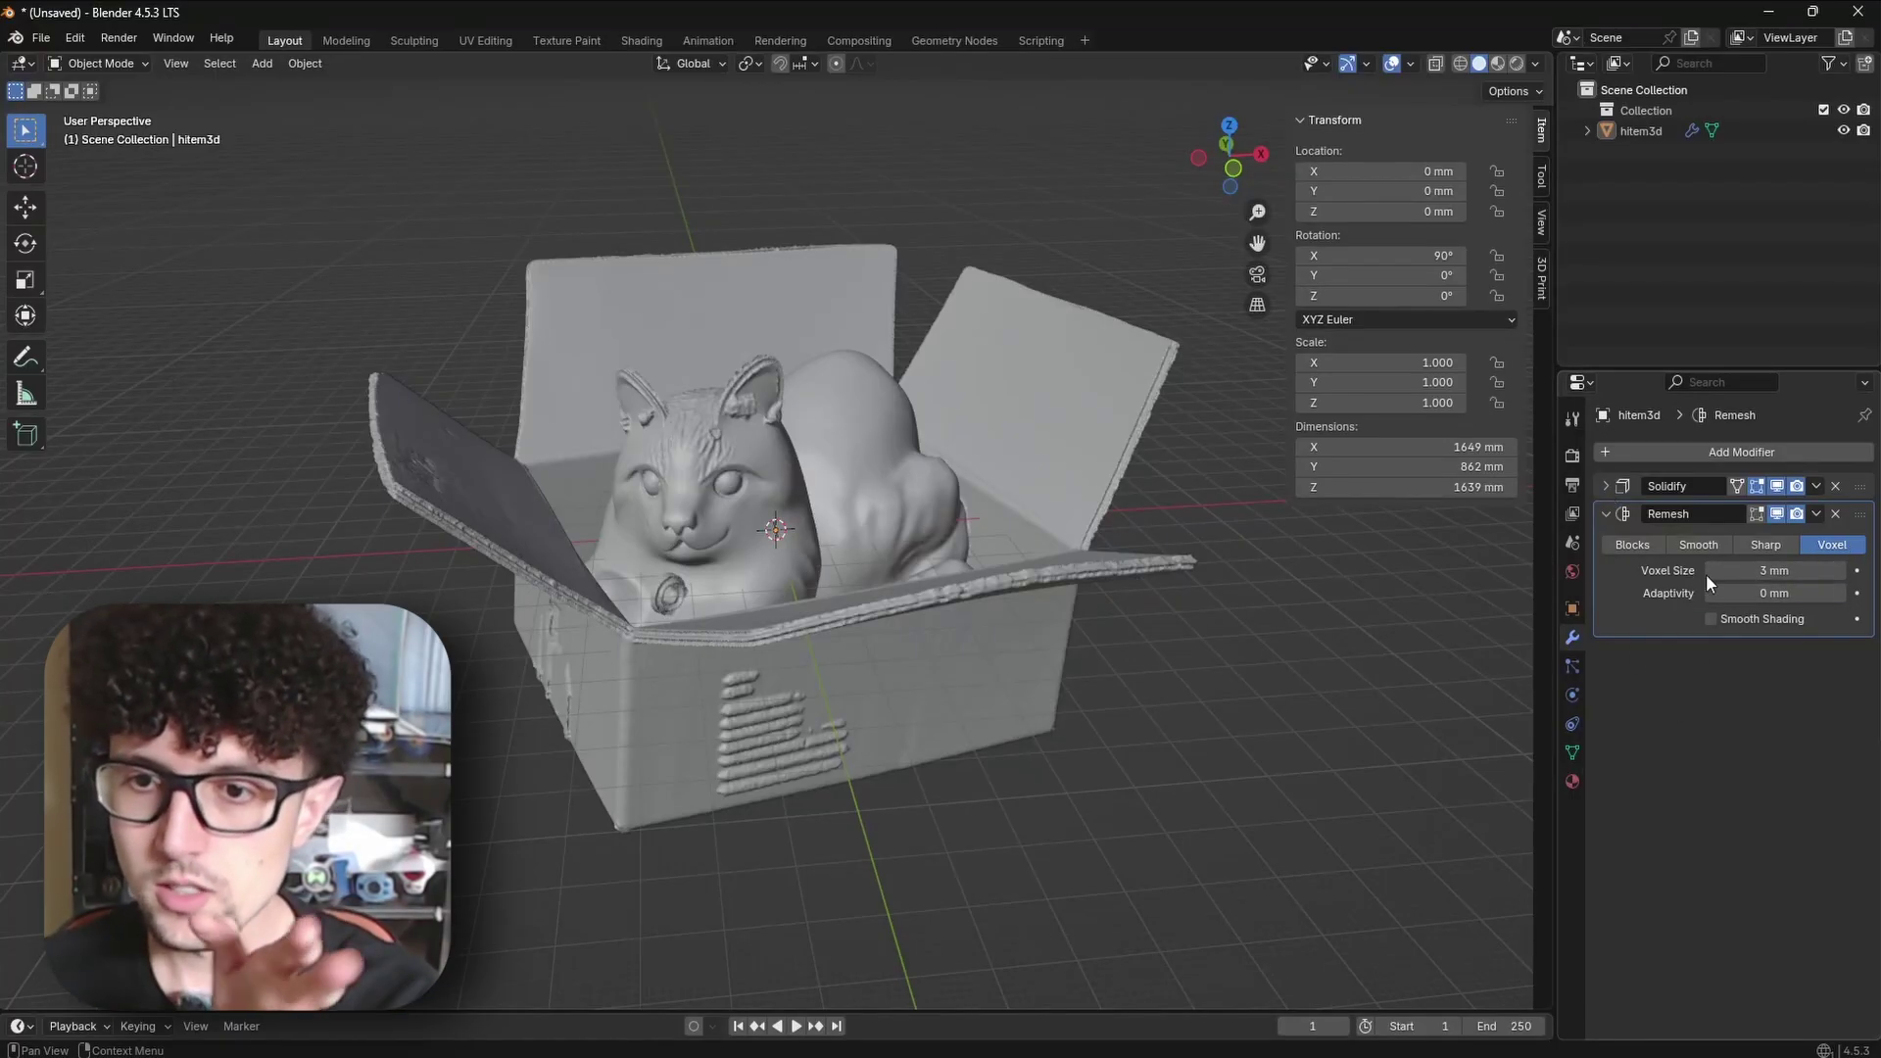
pyautogui.click(1605, 485)
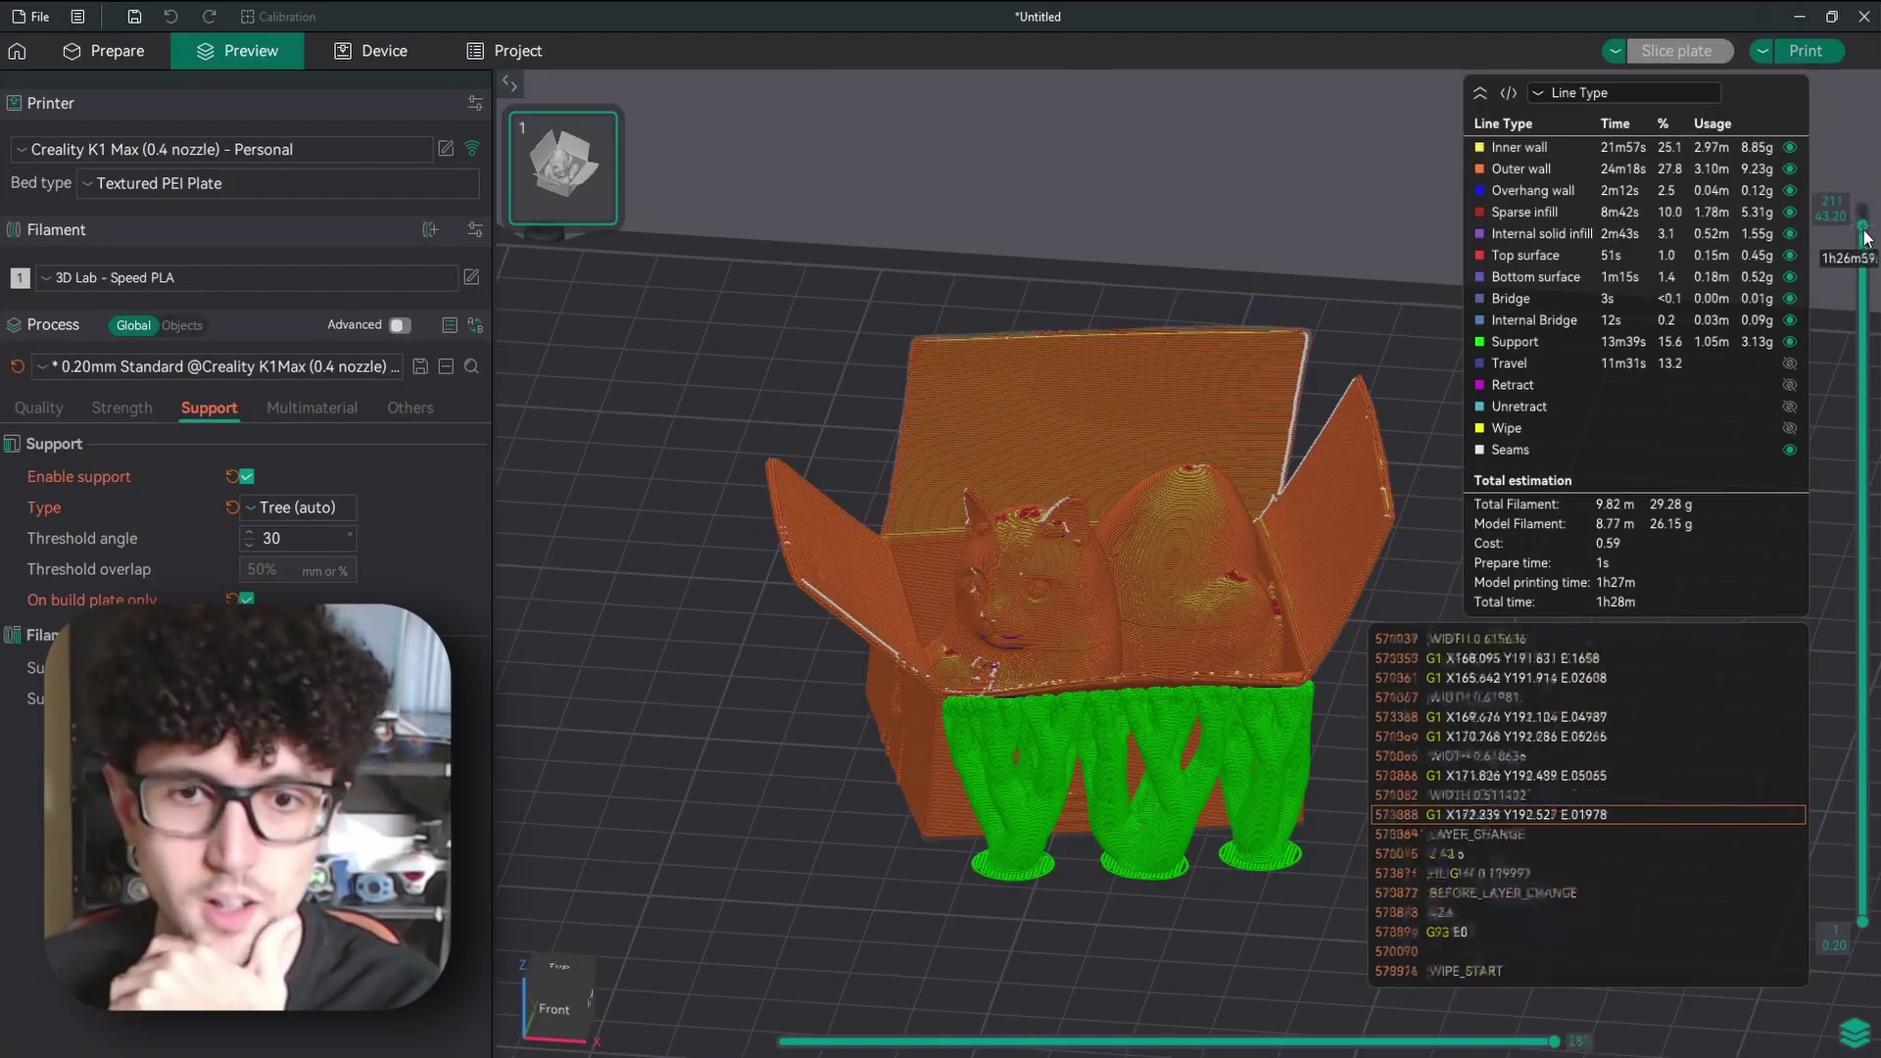
# Drag the layer slider down to layer 98 to inspect the tree supports
pyautogui.moveTo(1864, 263); pyautogui.dragTo(1846, 103)
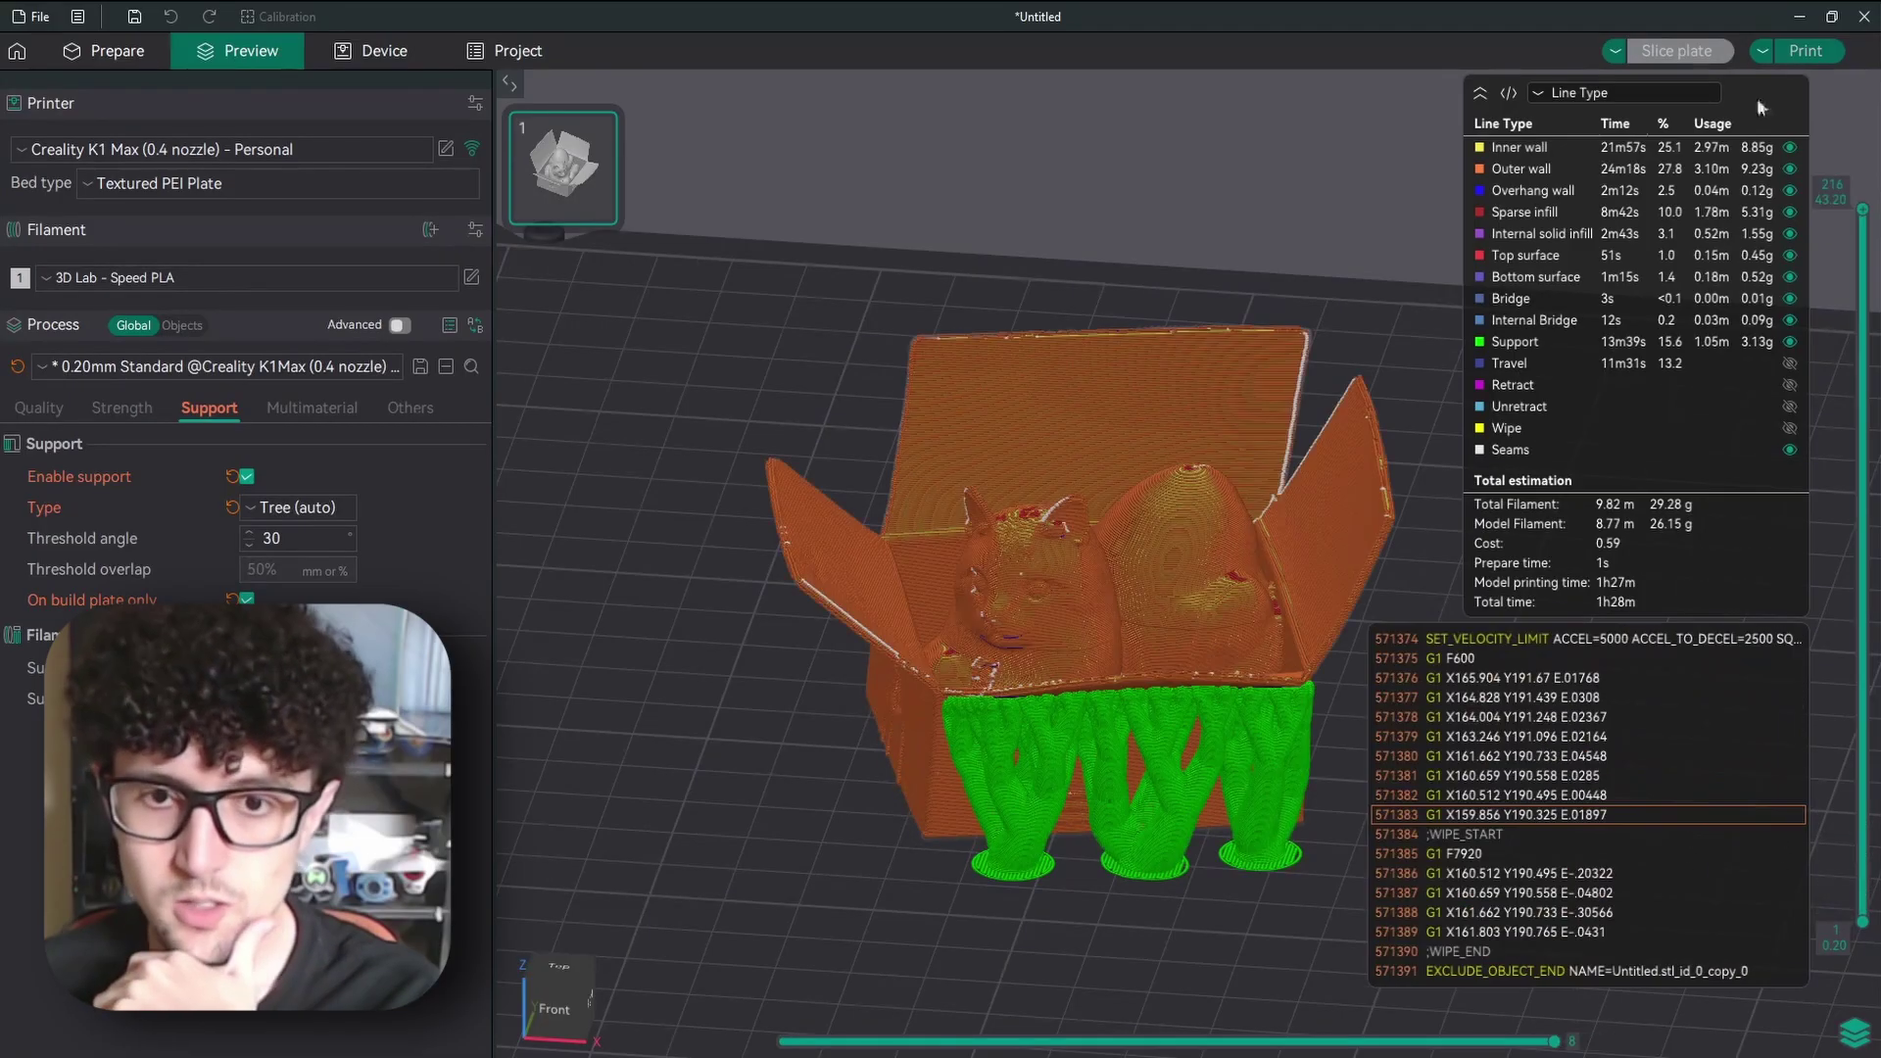